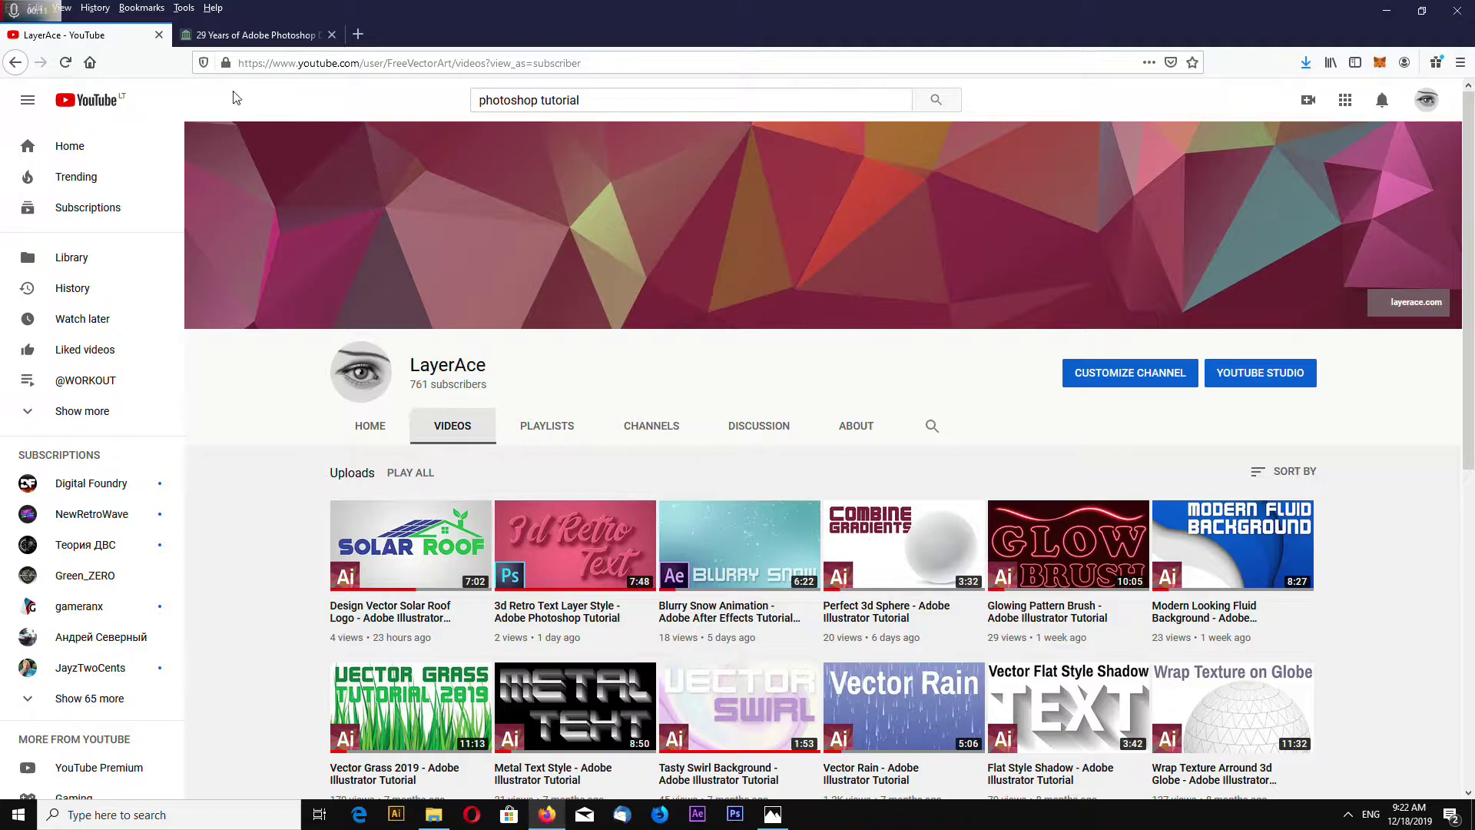
{"action": "left_click_drag", "start_coordinate": [624, 240], "coordinate": [907, 242]}
{"action": "left_click", "coordinate": [905, 244]}
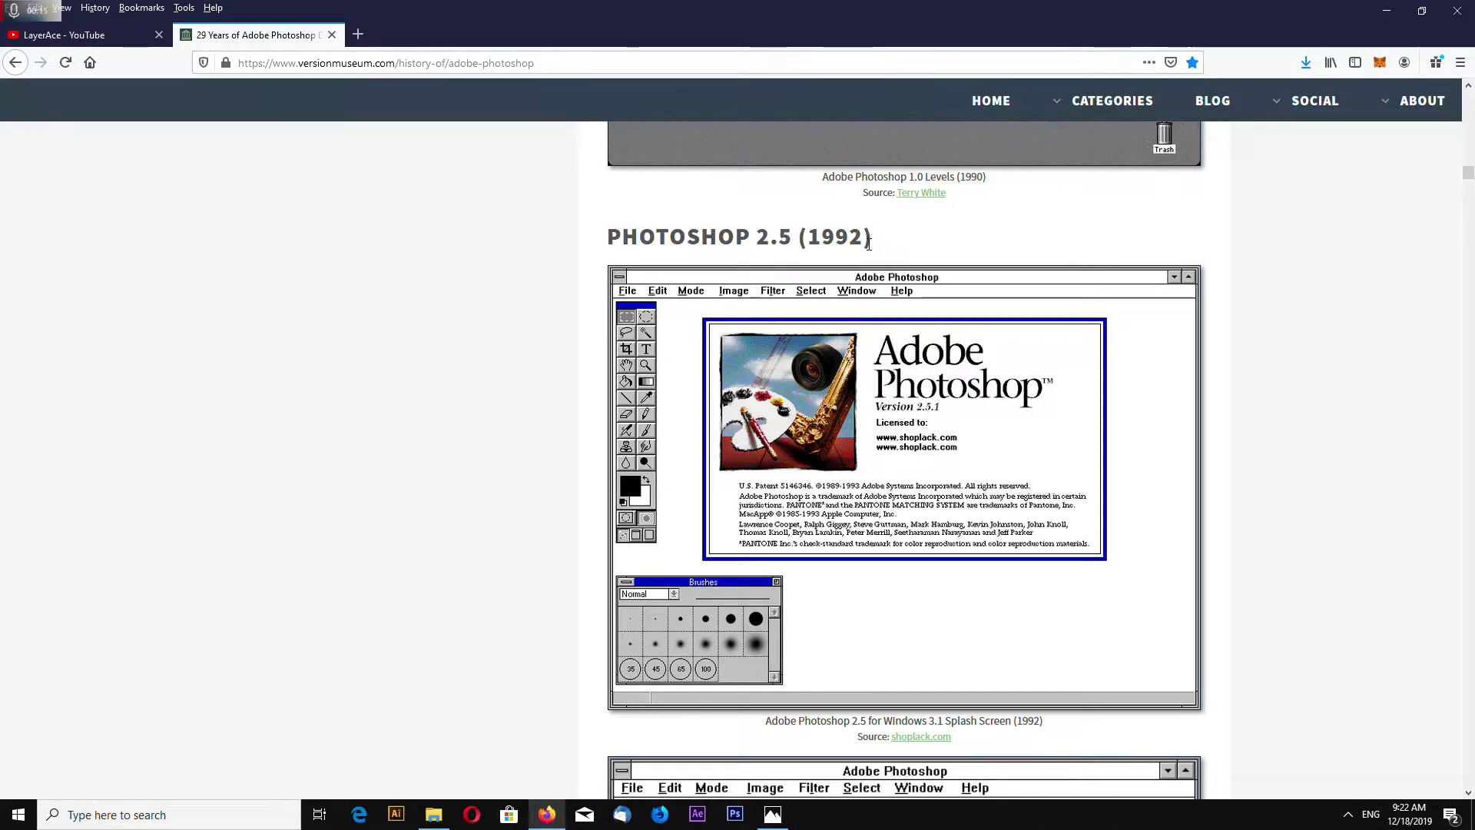
{"action": "left_click_drag", "start_coordinate": [879, 240], "coordinate": [608, 235]}
{"action": "left_click", "coordinate": [607, 232]}
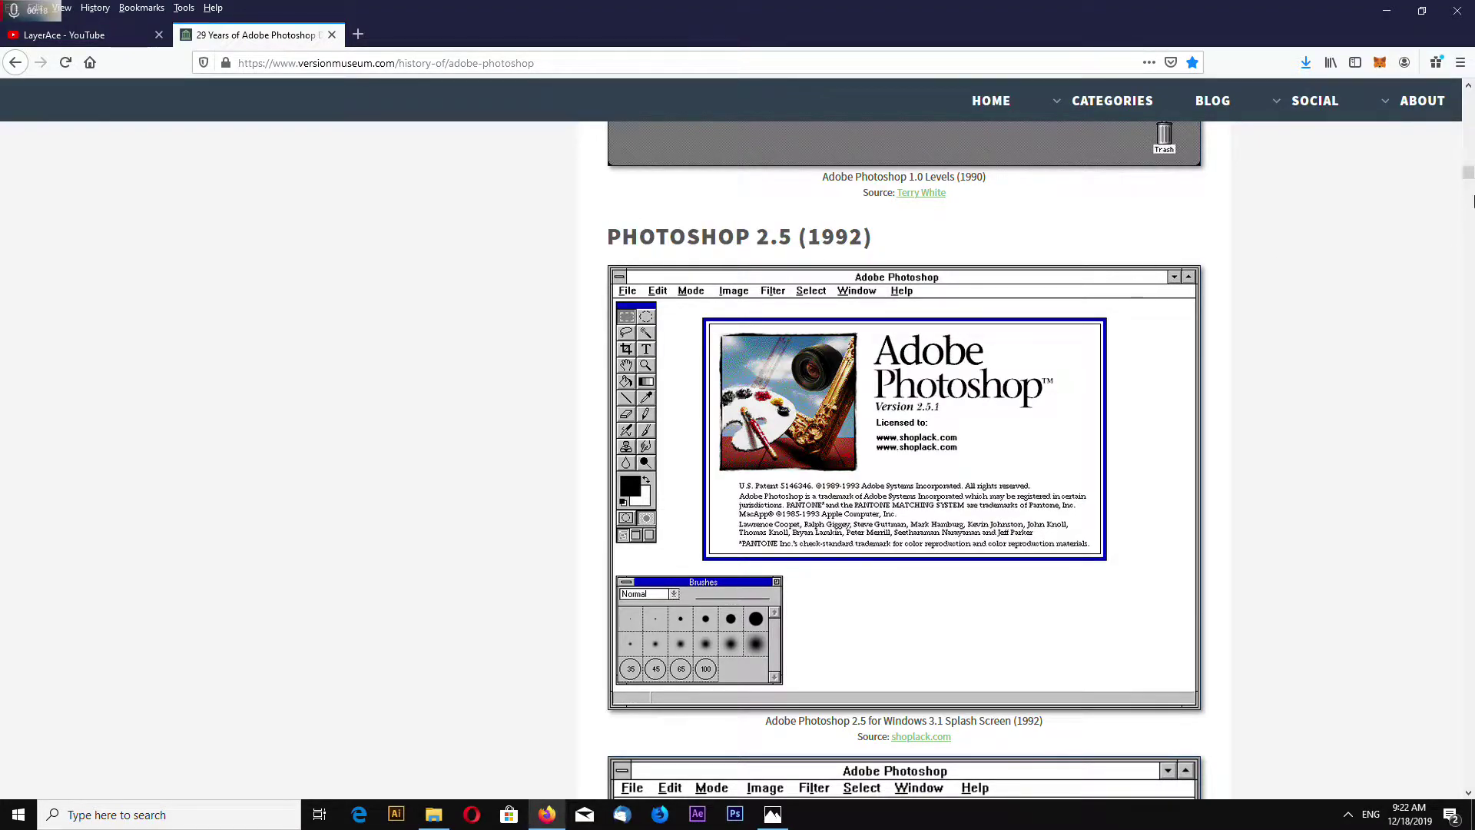
Step: Minimize the browser, launch the old Photoshop from its Photoshp.exe desktop shortcut, and shift the toolbox slightly toward the workspace's edge
{"action": "left_click", "coordinate": [1393, 9]}
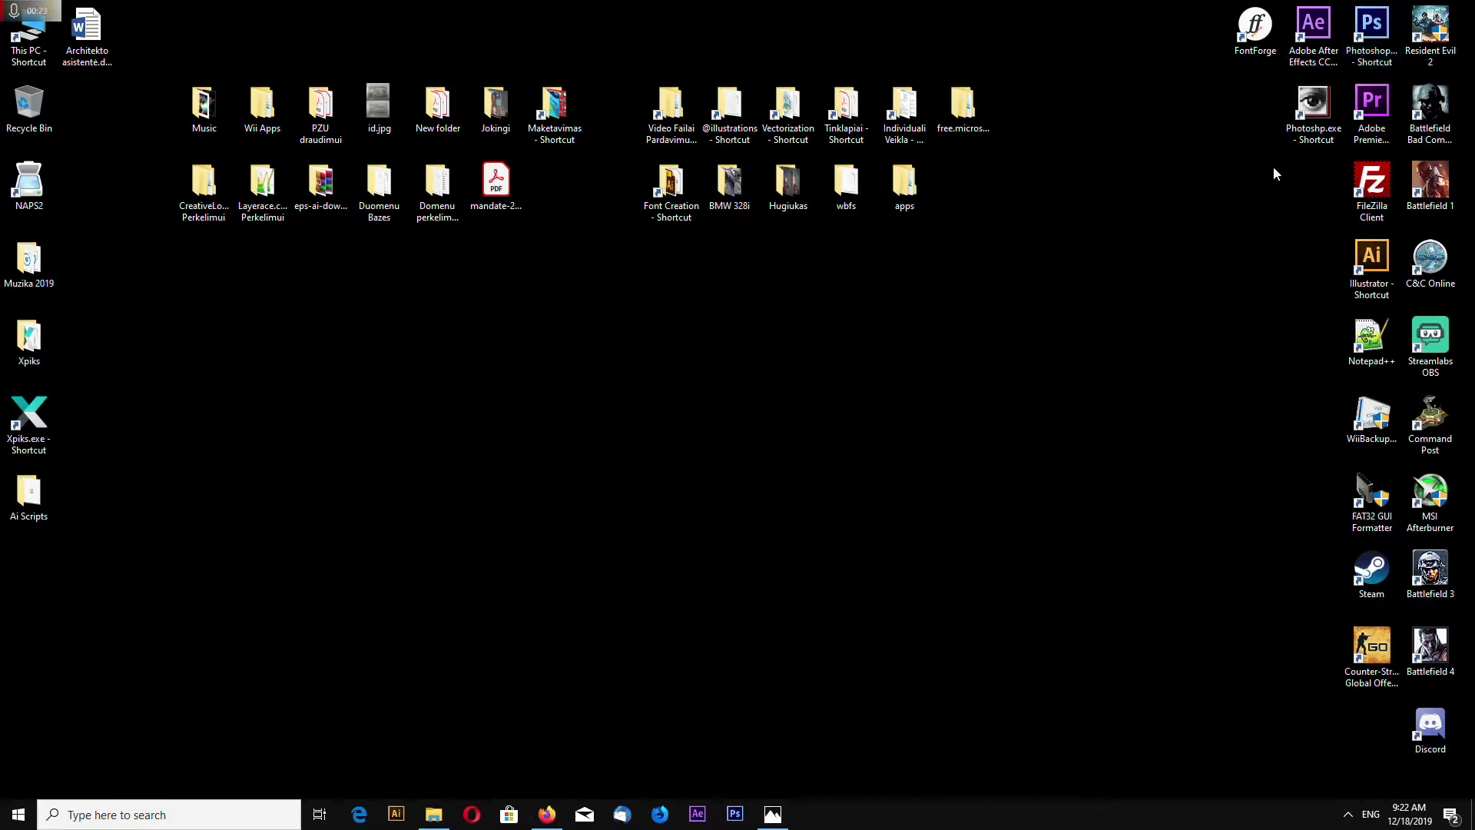
{"action": "double_click", "coordinate": [1316, 119]}
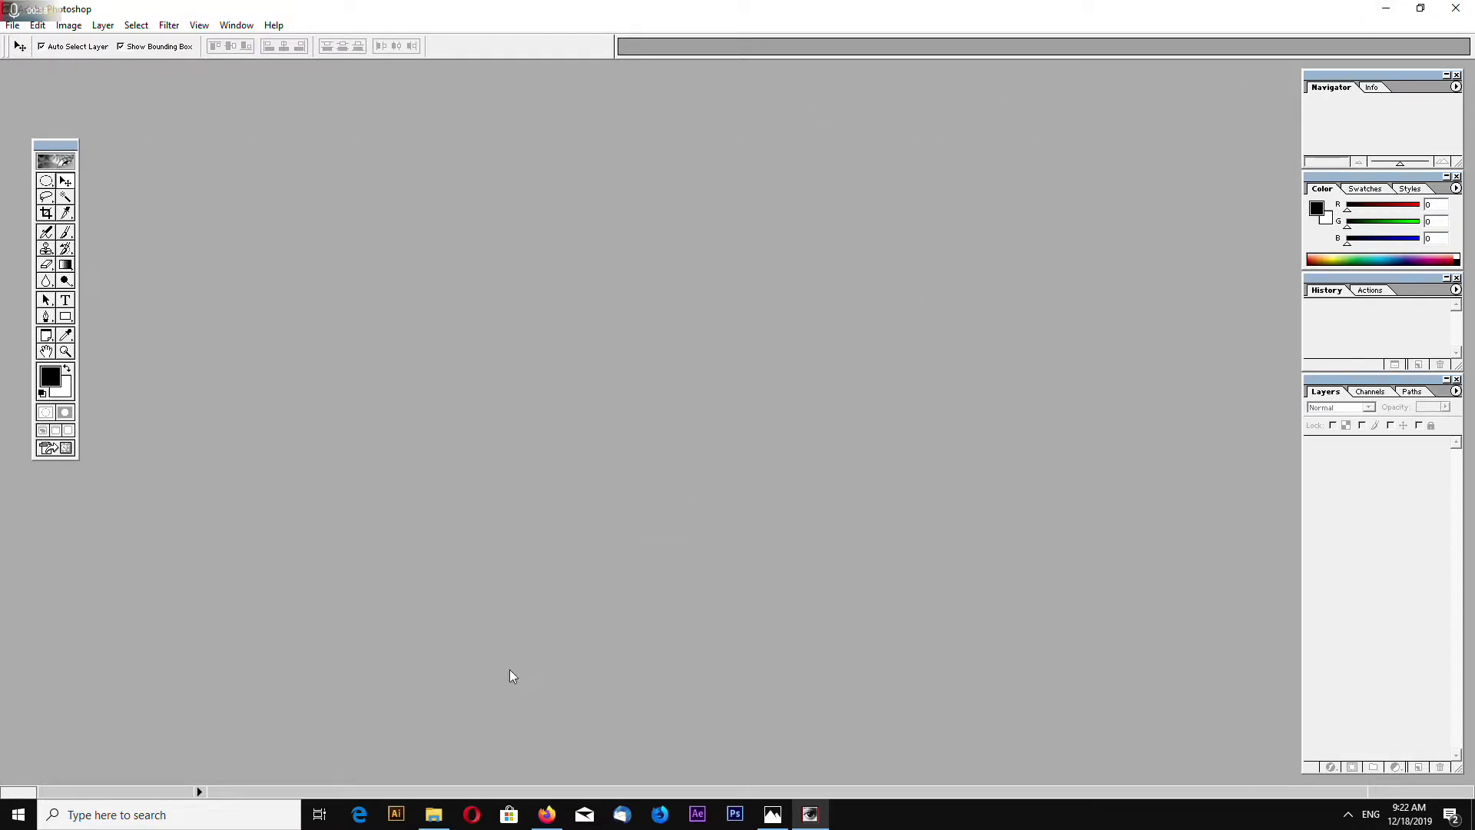
{"action": "mouse_move", "coordinate": [436, 822]}
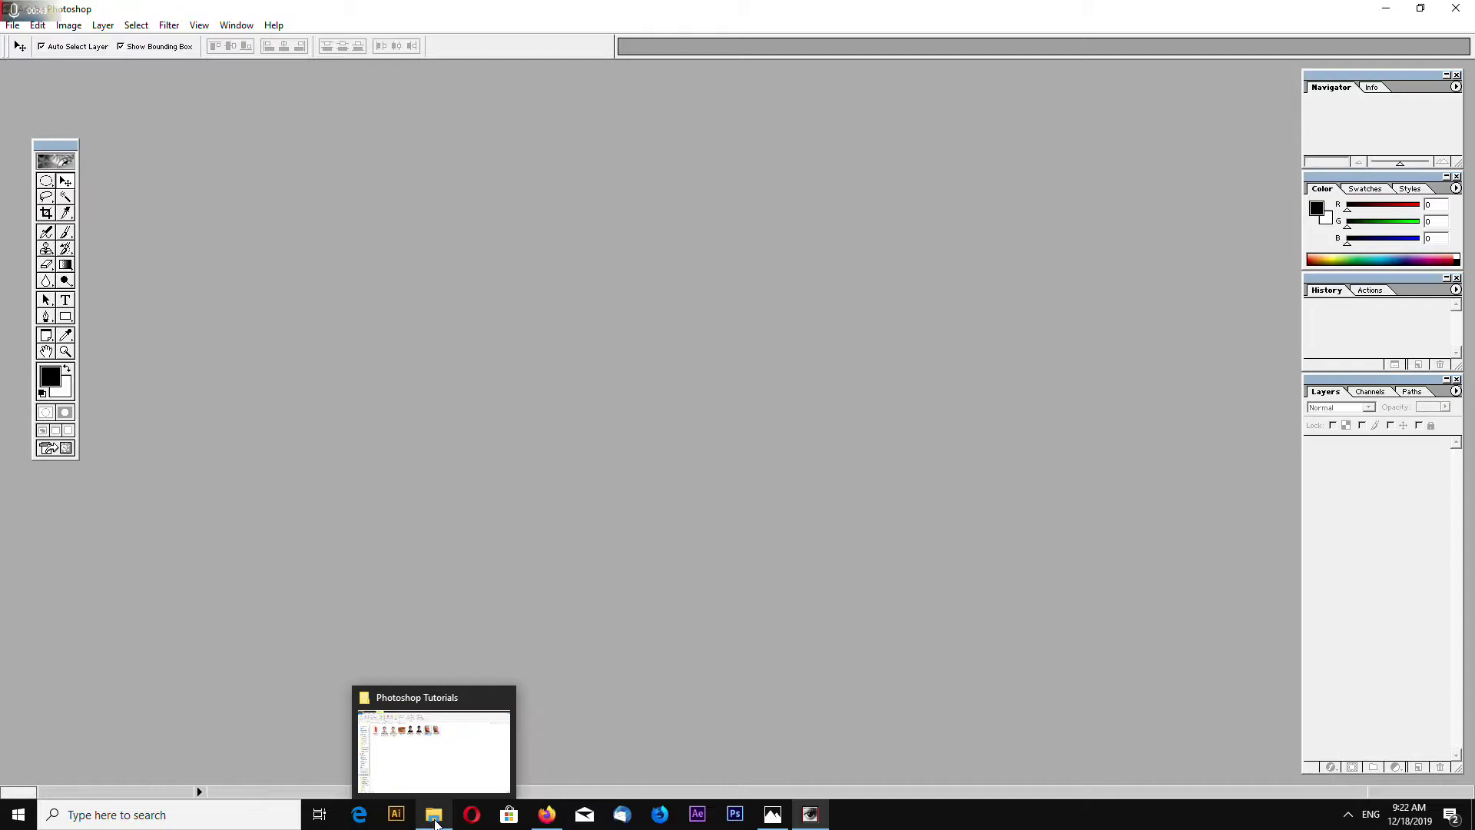
{"action": "left_click_drag", "start_coordinate": [66, 146], "coordinate": [54, 138]}
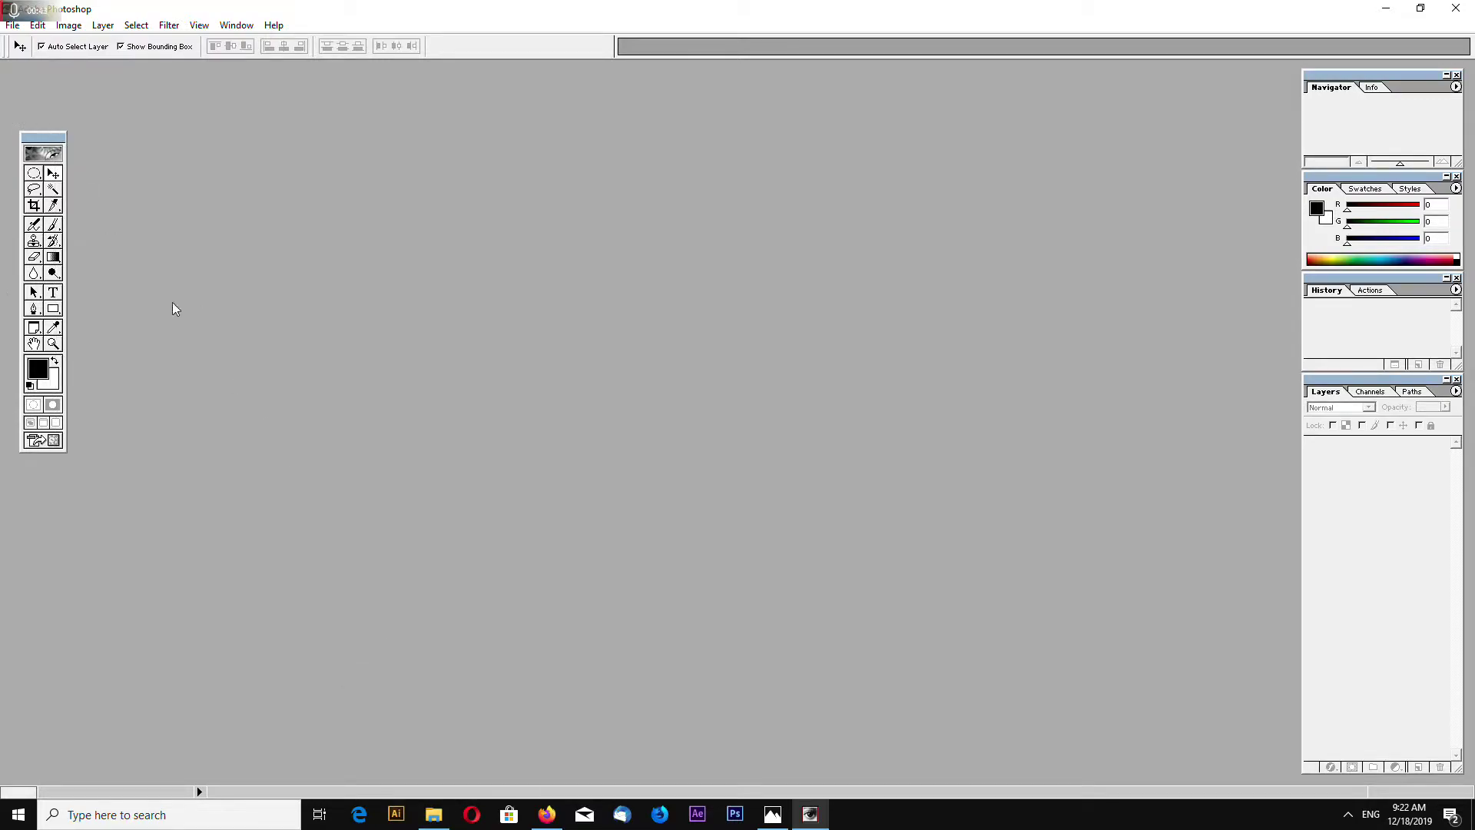
Step: Preview shutterstock_3007318 copy.jpg, shutterstock_1576490.jpg and shutterstock_1576490 copy.jpg from the Photoshop Tutorials folder in File Explorer, closing each preview
{"action": "left_click", "coordinate": [434, 821]}
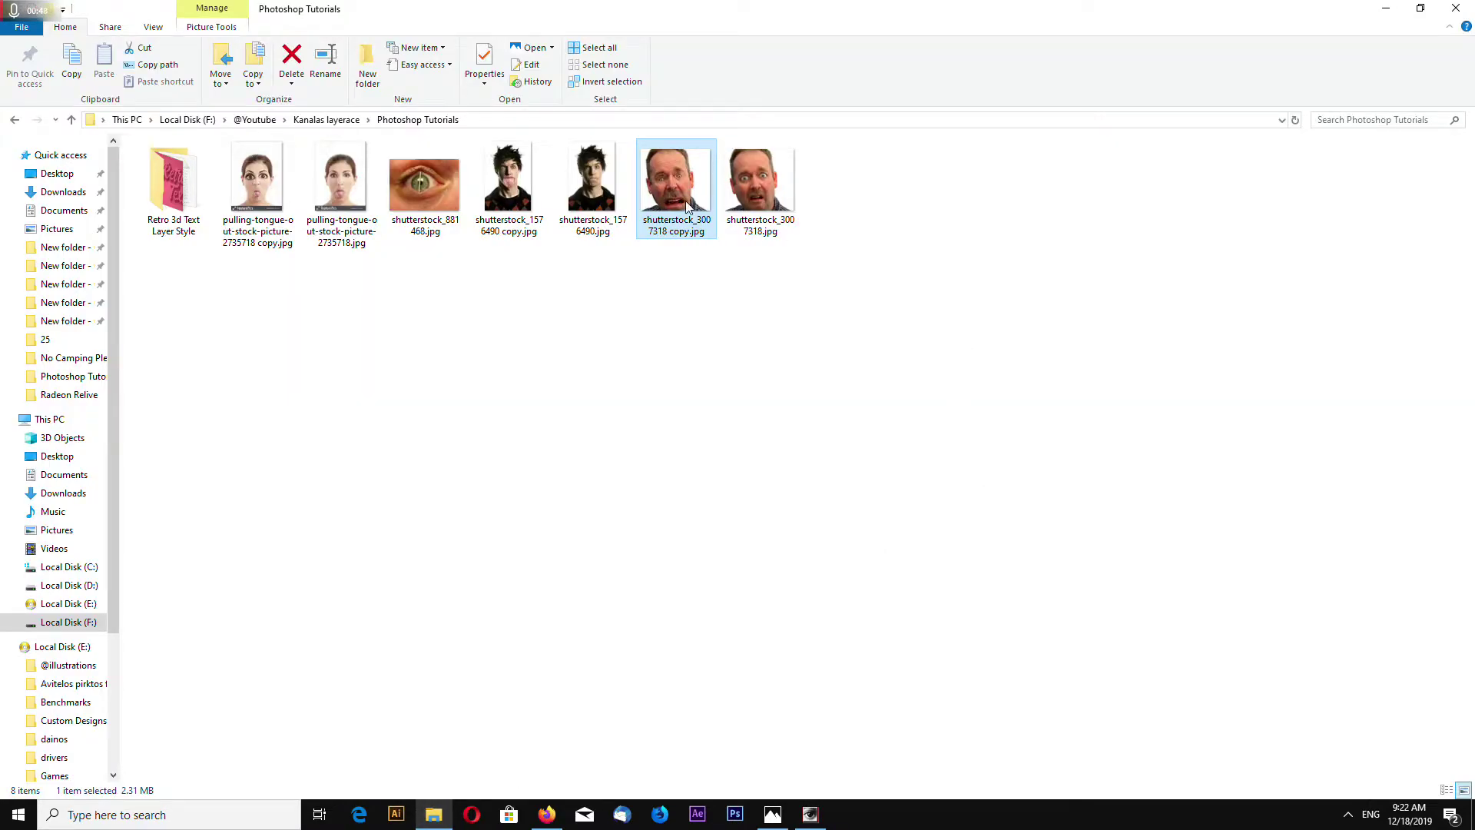
{"action": "key", "text": "Return"}
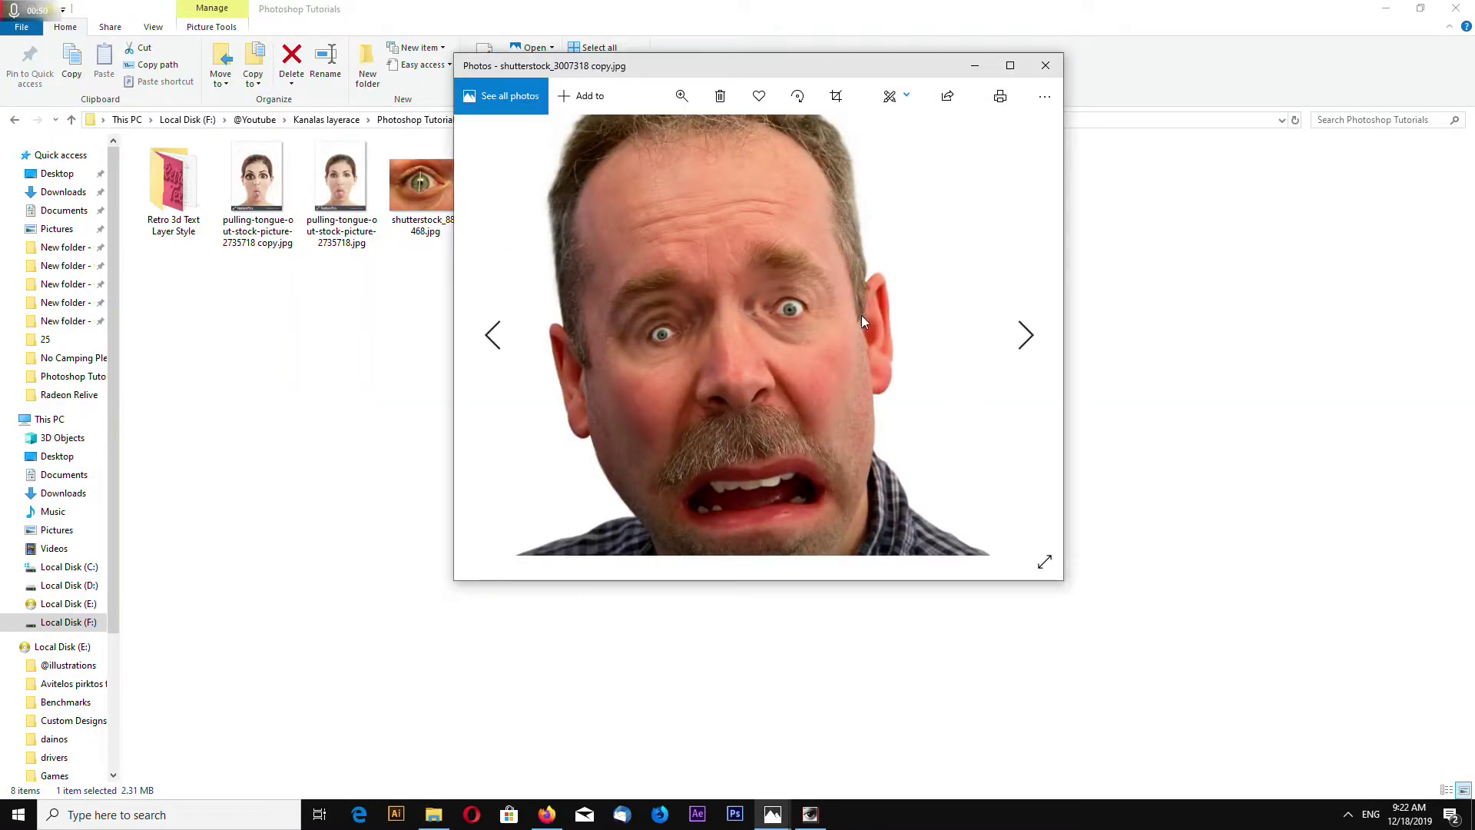
{"action": "left_click", "coordinate": [1063, 579]}
{"action": "double_click", "coordinate": [810, 431]}
{"action": "key", "text": "Escape"}
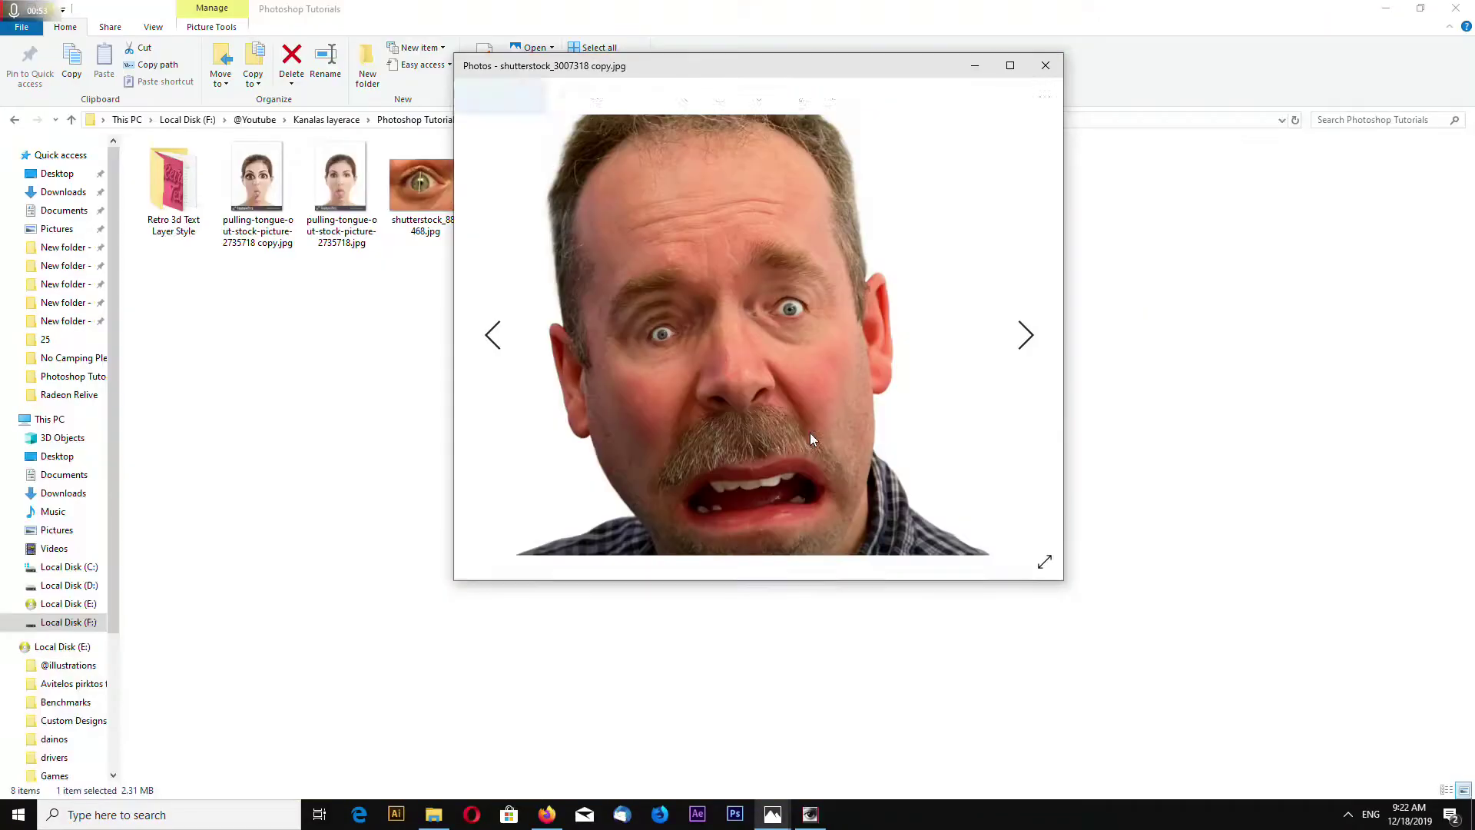
{"action": "left_click", "coordinate": [1046, 66]}
{"action": "double_click", "coordinate": [579, 191]}
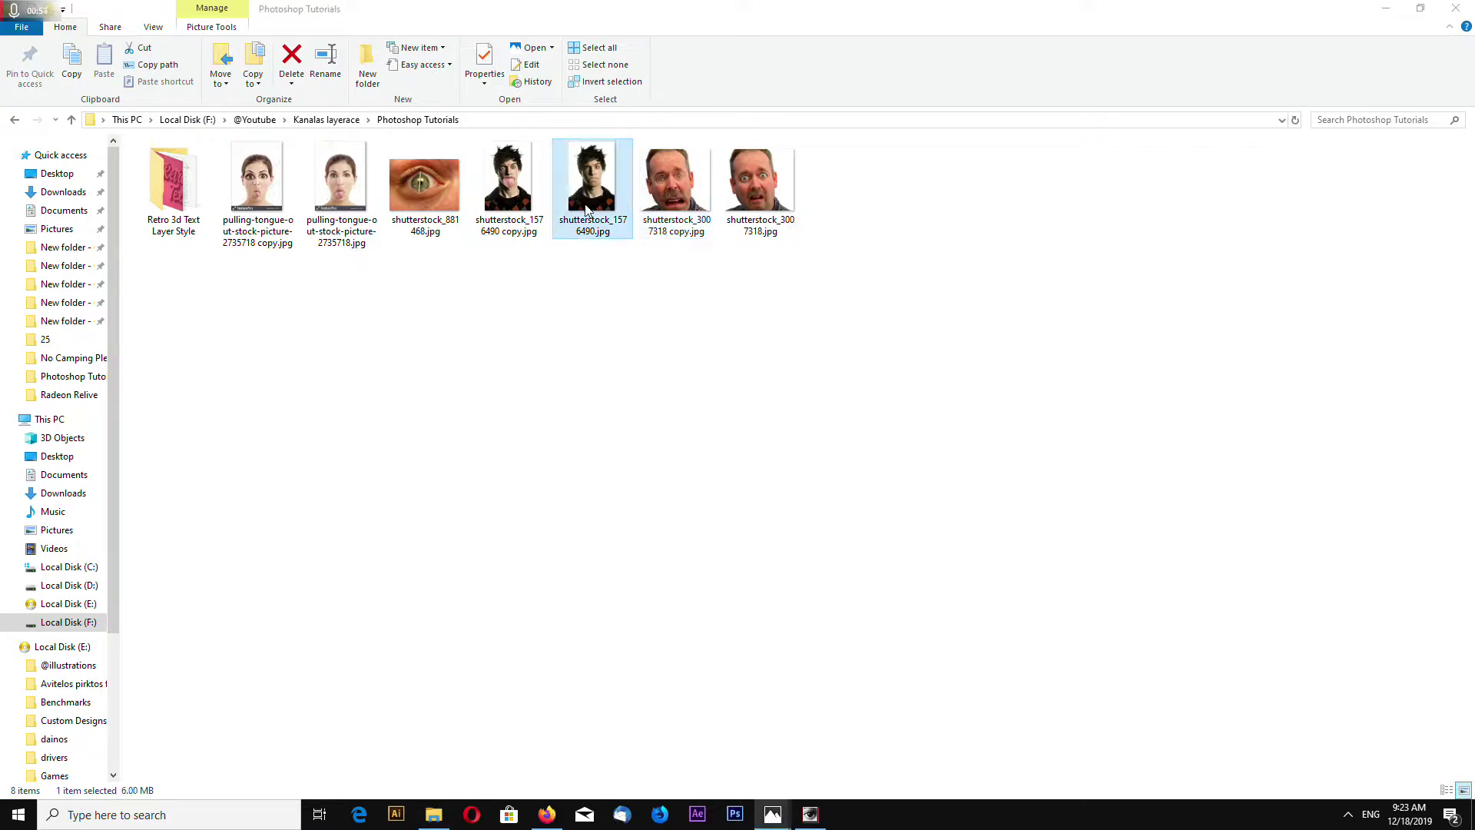
{"action": "left_click", "coordinate": [1044, 63]}
{"action": "double_click", "coordinate": [501, 200]}
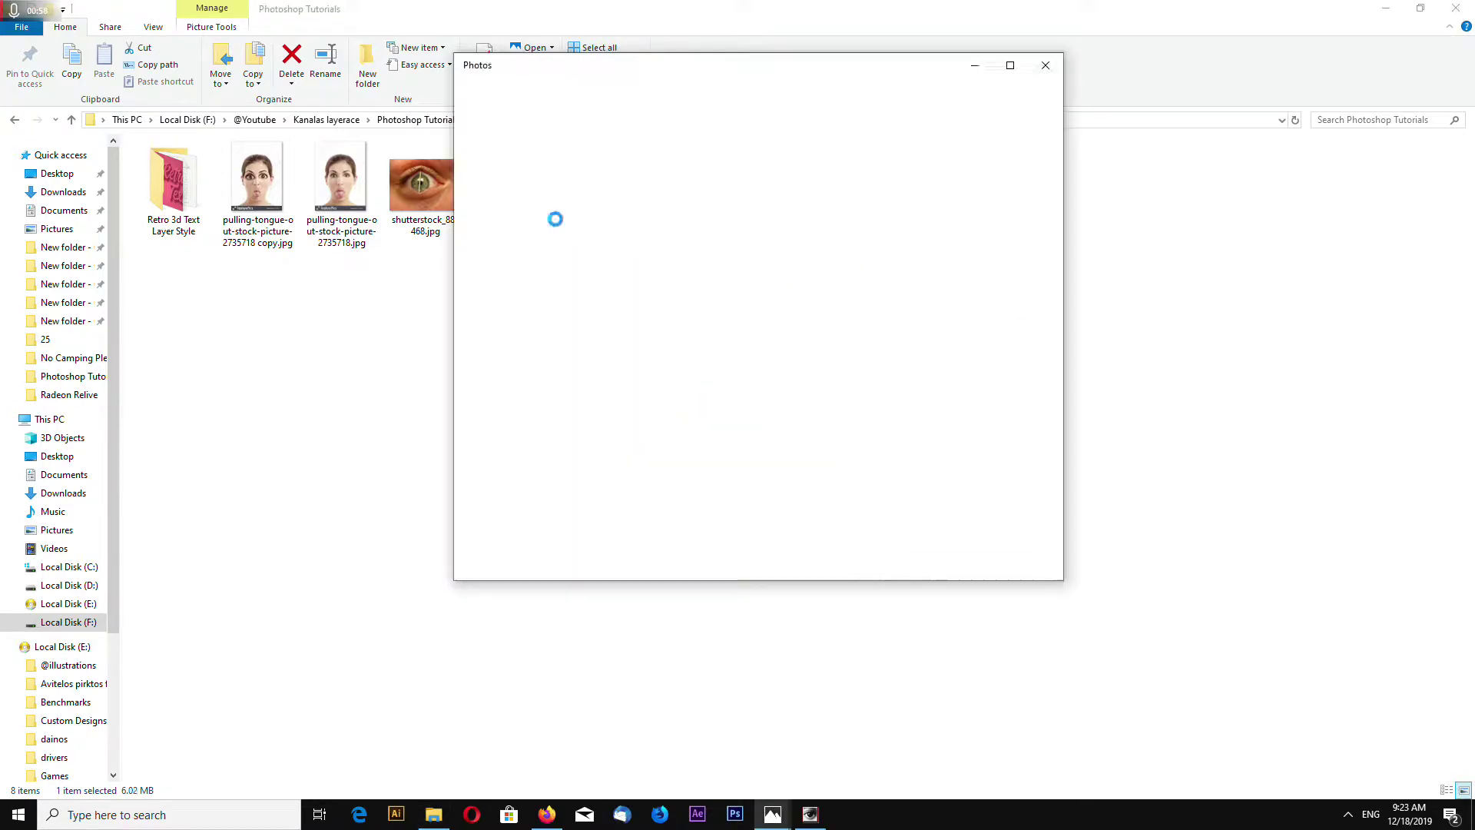
{"action": "left_click", "coordinate": [1047, 66]}
Step: Open pulling-tongue-out-stock-picture-2735718.jpg, shutterstock_3007318.jpg and shutterstock_1576490.jpg from the Photoshop Tutorials folder together in Photoshop
{"action": "left_click", "coordinate": [811, 814]}
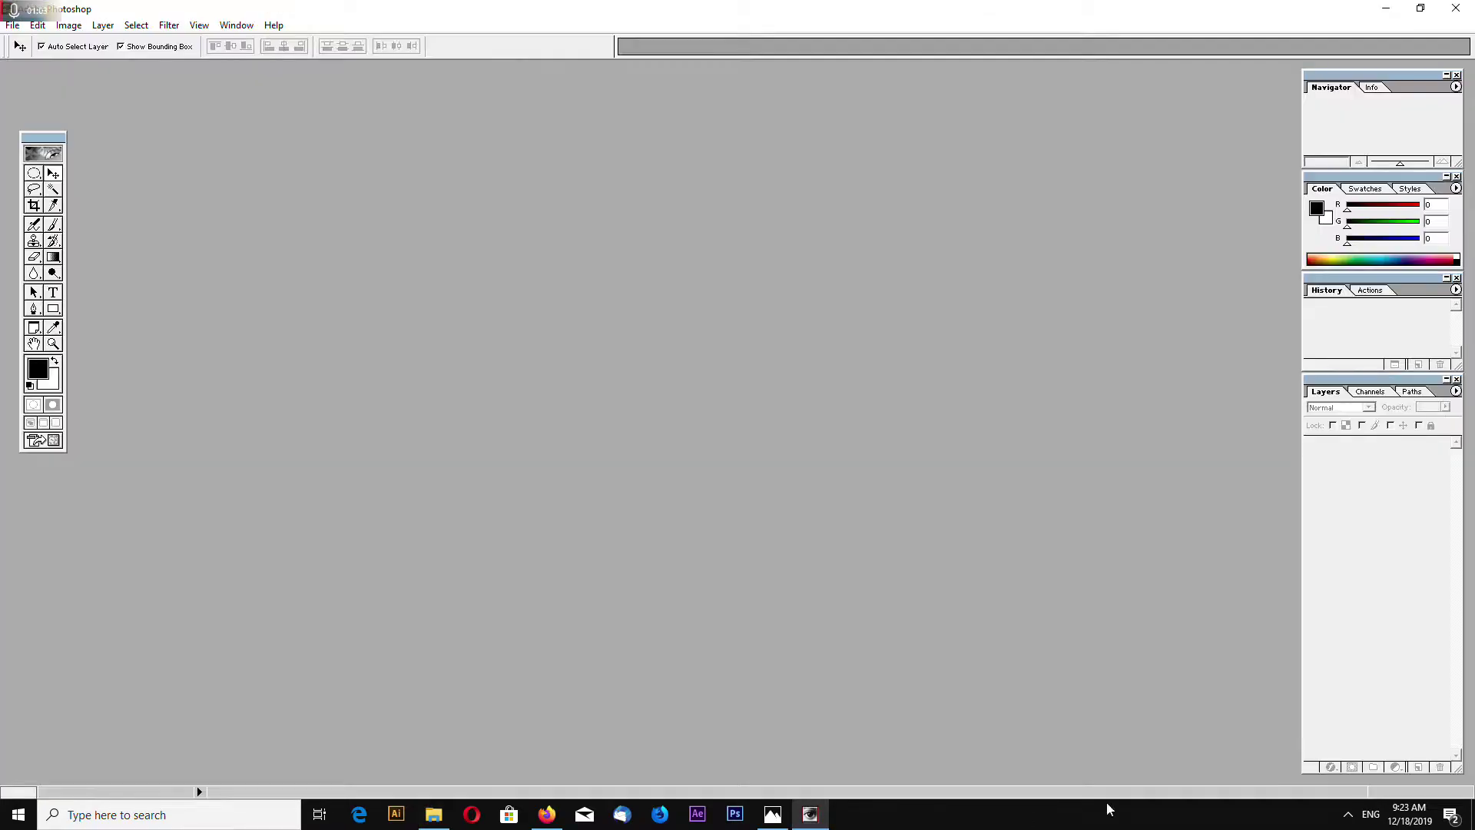
{"action": "left_click", "coordinate": [433, 814]}
{"action": "left_click", "coordinate": [339, 187]}
{"action": "left_click", "coordinate": [759, 185], "text": "ctrl"}
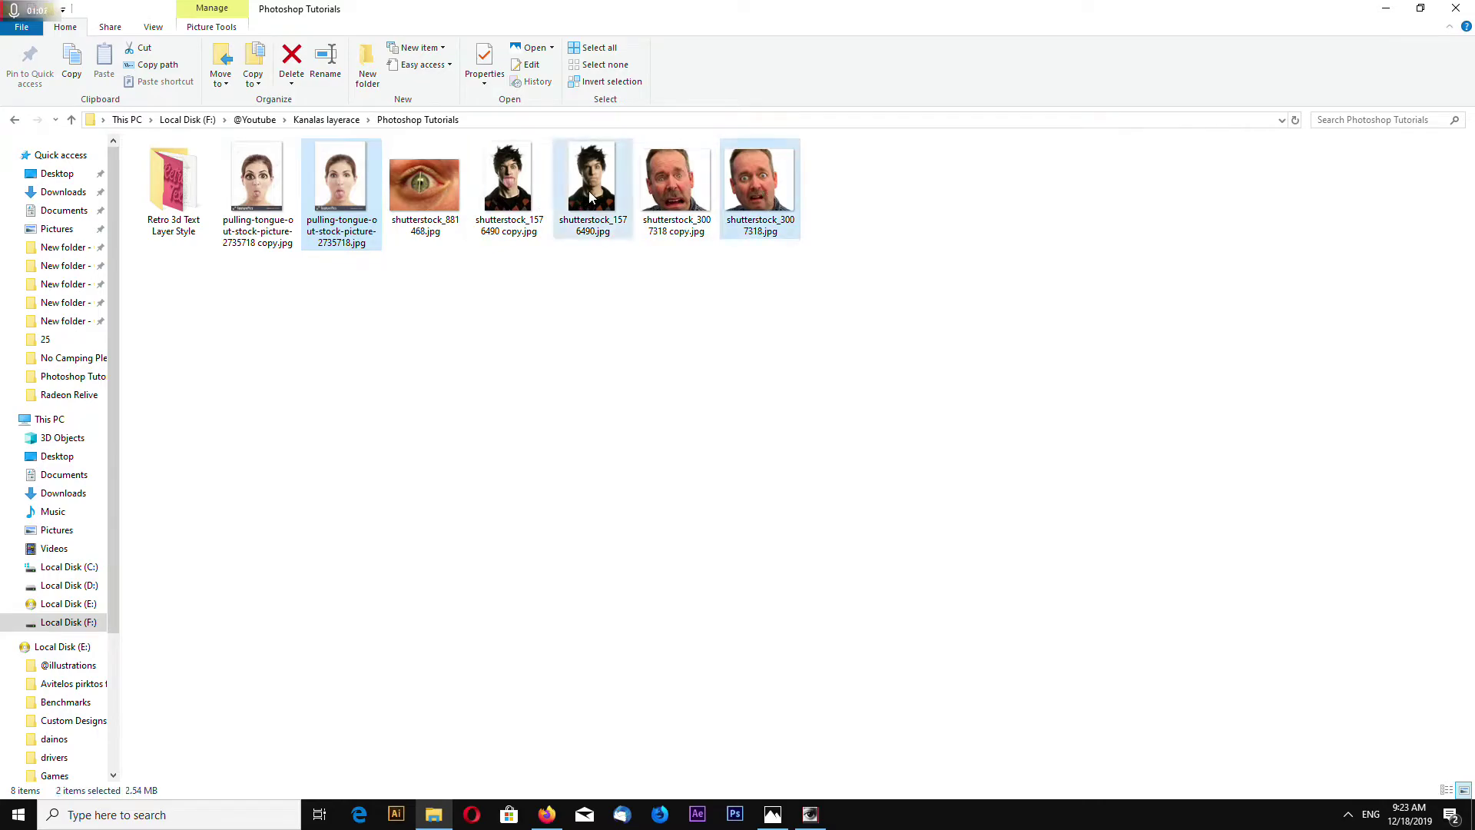
{"action": "left_click_drag", "start_coordinate": [572, 192], "coordinate": [807, 799]}
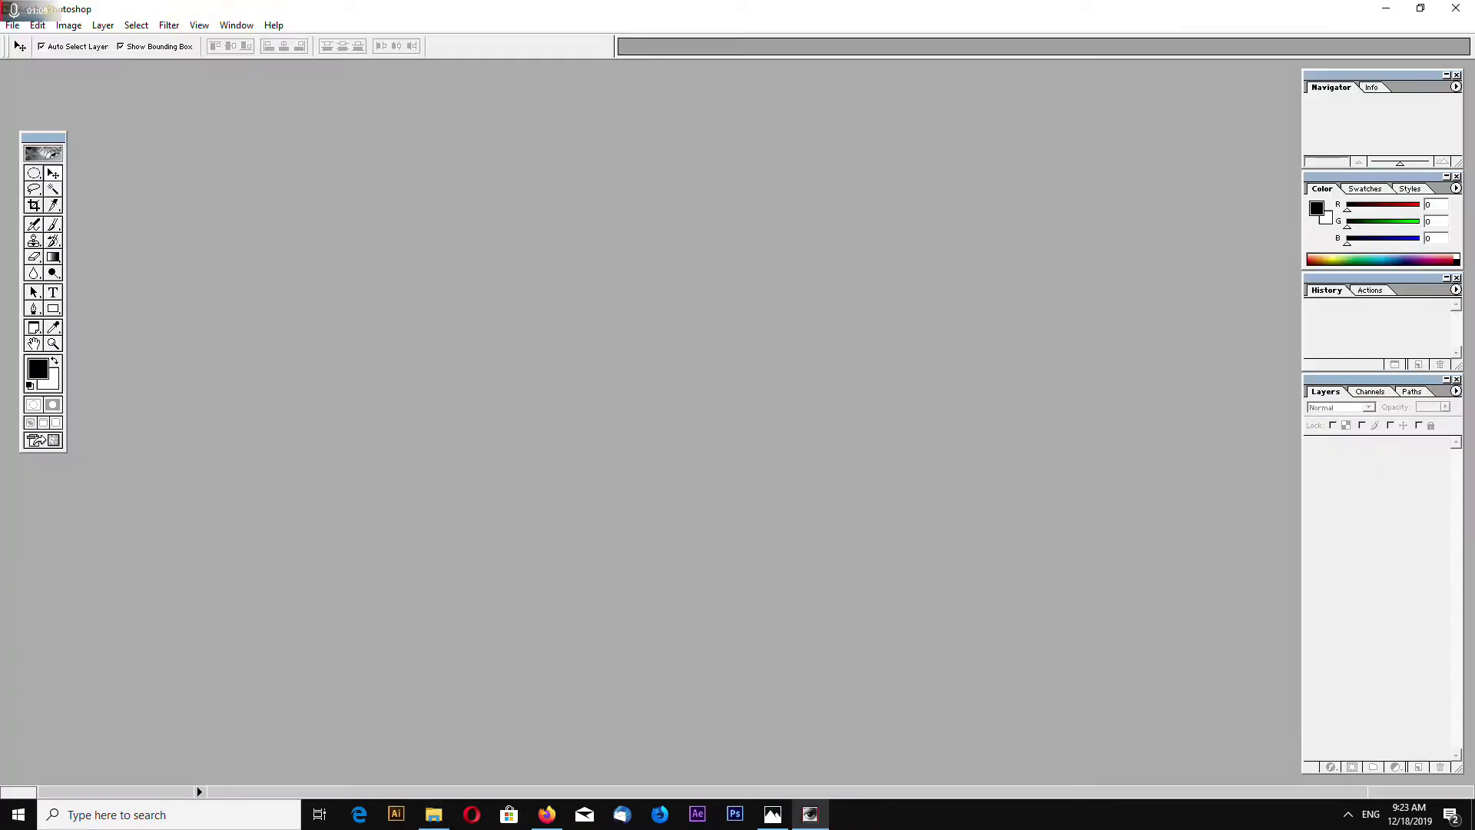
Step: Spread out the three photo windows and enlarge the shutterstock_1576490.jpg window to show the whole portrait
{"action": "left_click_drag", "start_coordinate": [264, 94], "coordinate": [1065, 177]}
{"action": "left_click_drag", "start_coordinate": [344, 82], "coordinate": [455, 95]}
{"action": "left_click_drag", "start_coordinate": [580, 743], "coordinate": [629, 762]}
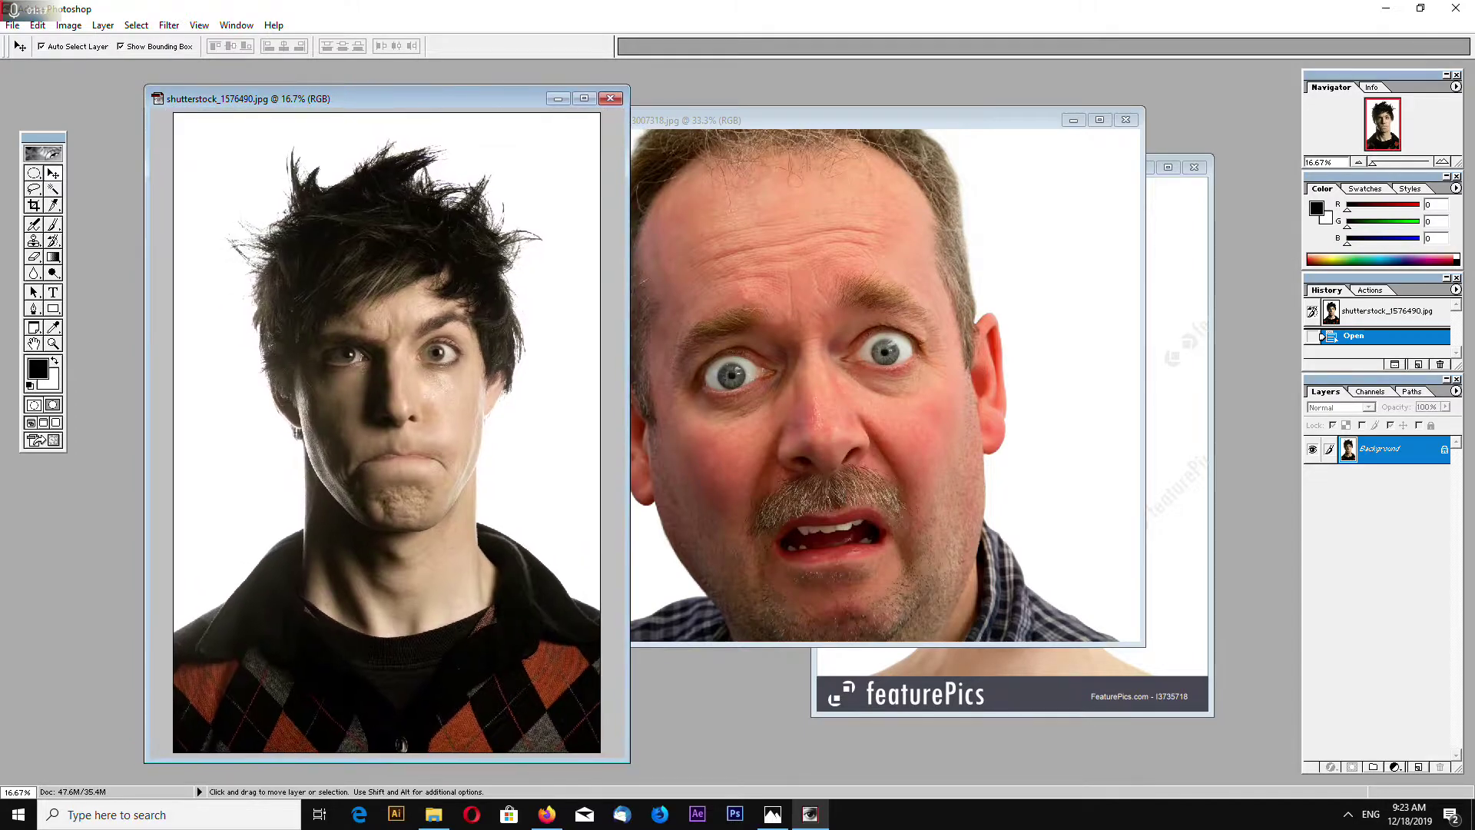
{"action": "mouse_move", "coordinate": [501, 86]}
{"action": "left_mouse_down"}
{"action": "mouse_move", "coordinate": [502, 73]}
{"action": "mouse_move", "coordinate": [474, 79]}
{"action": "left_mouse_up"}
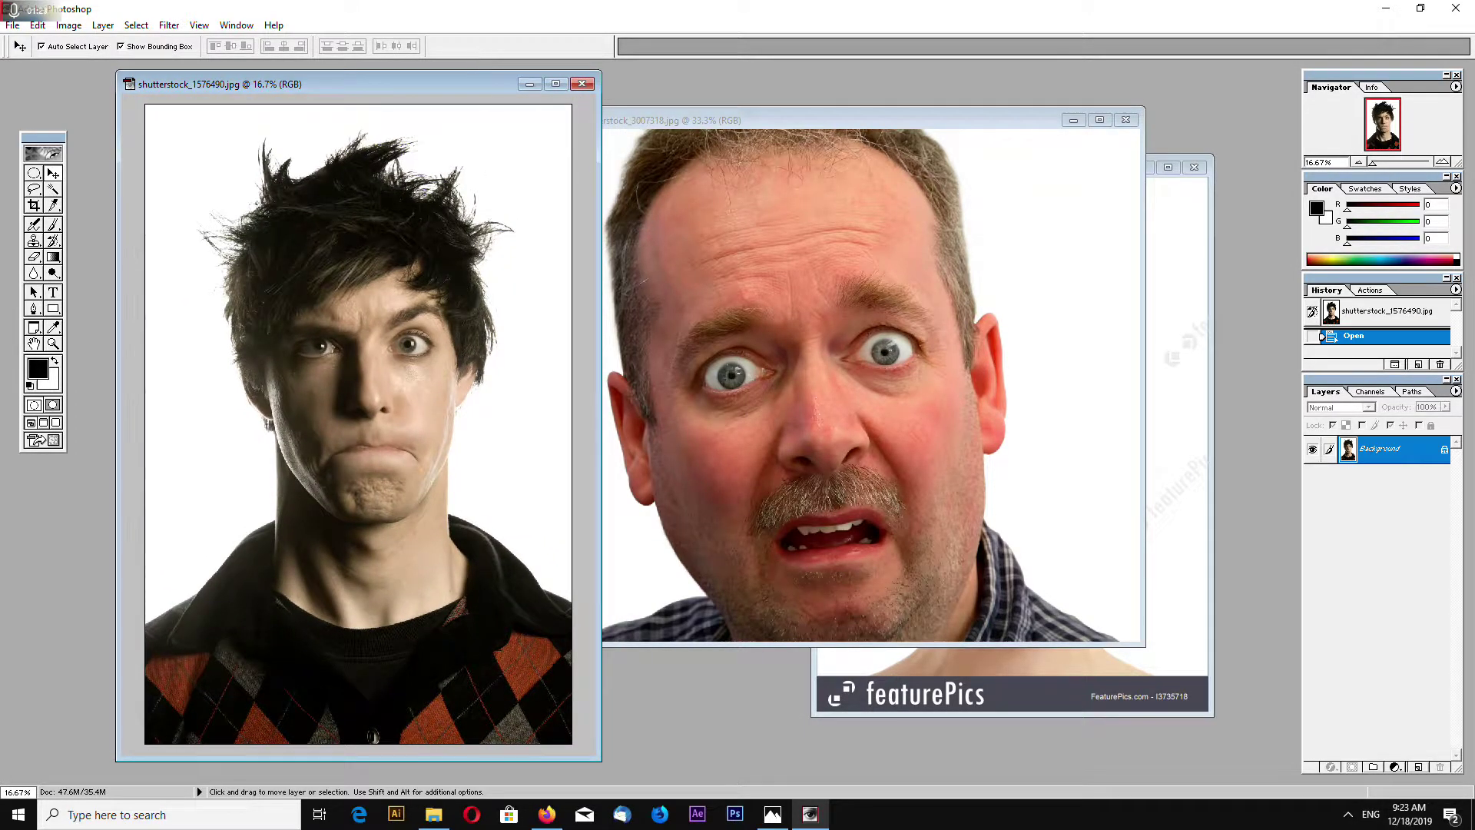
Step: Make an elliptical marquee selection around the left-hand eye and its surrounding skin in shutterstock_3007318.jpg
{"action": "left_click", "coordinate": [35, 173]}
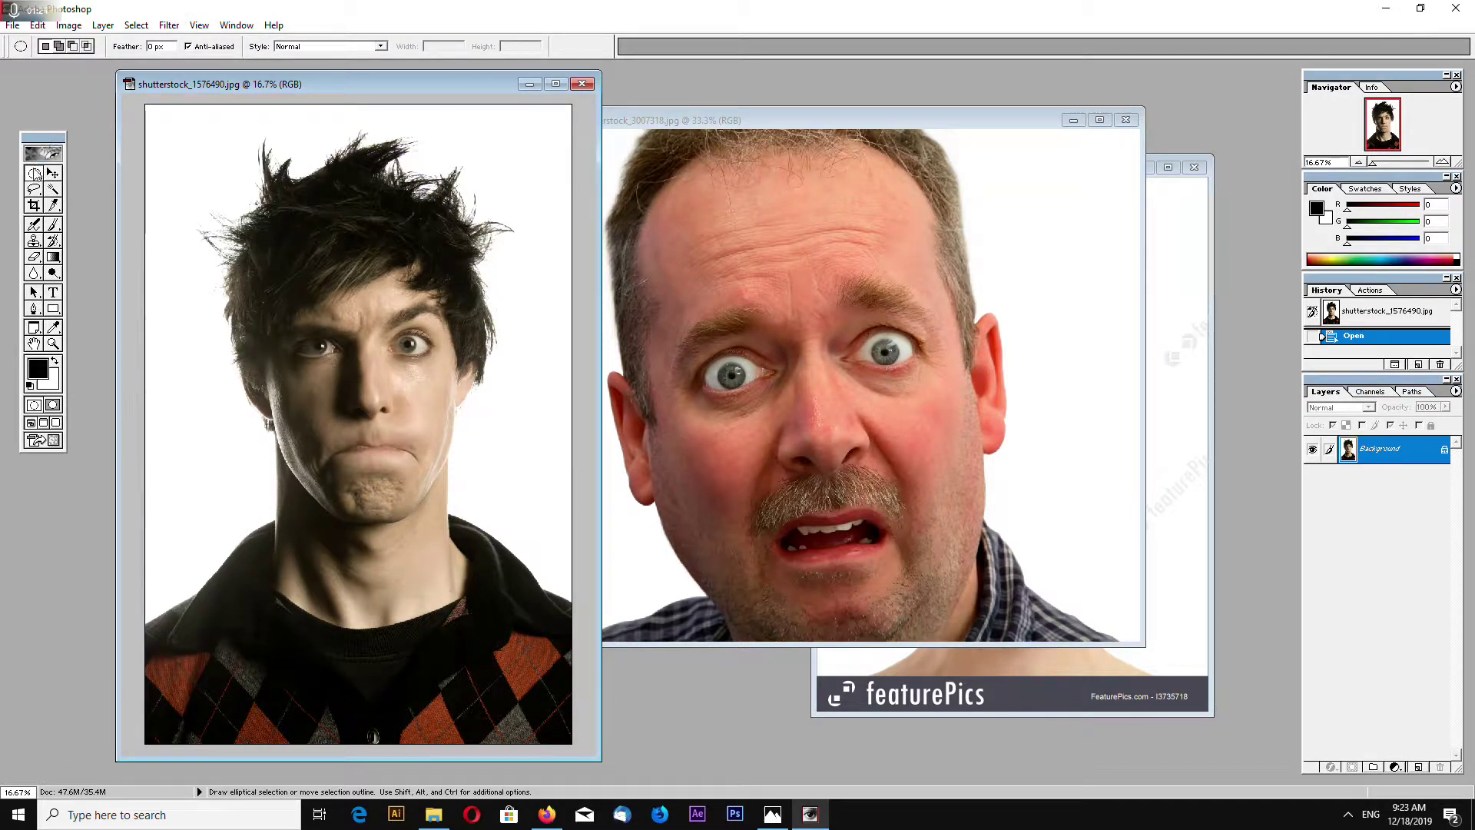
{"action": "right_click", "coordinate": [36, 175]}
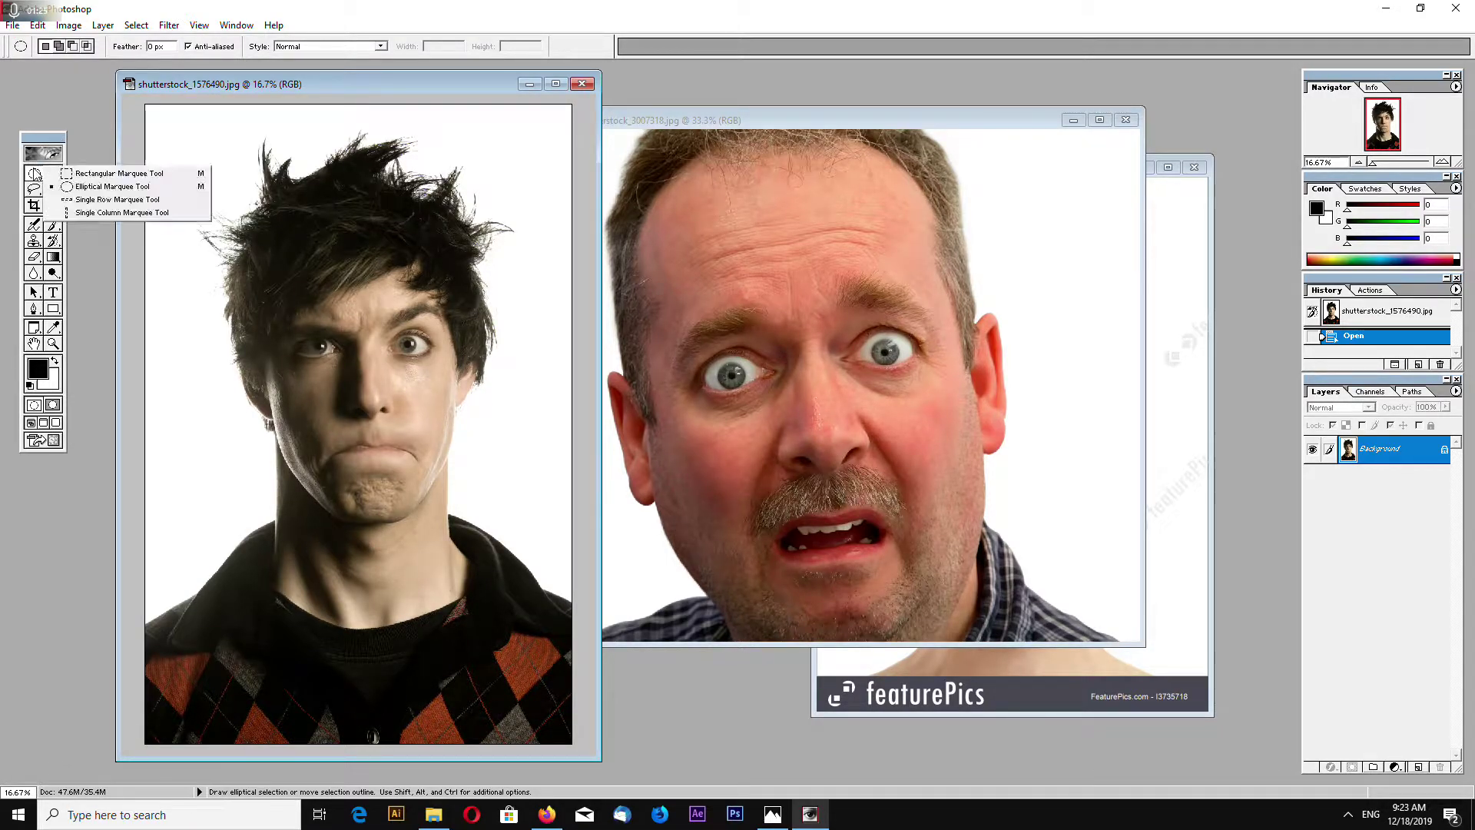
{"action": "left_click", "coordinate": [83, 189]}
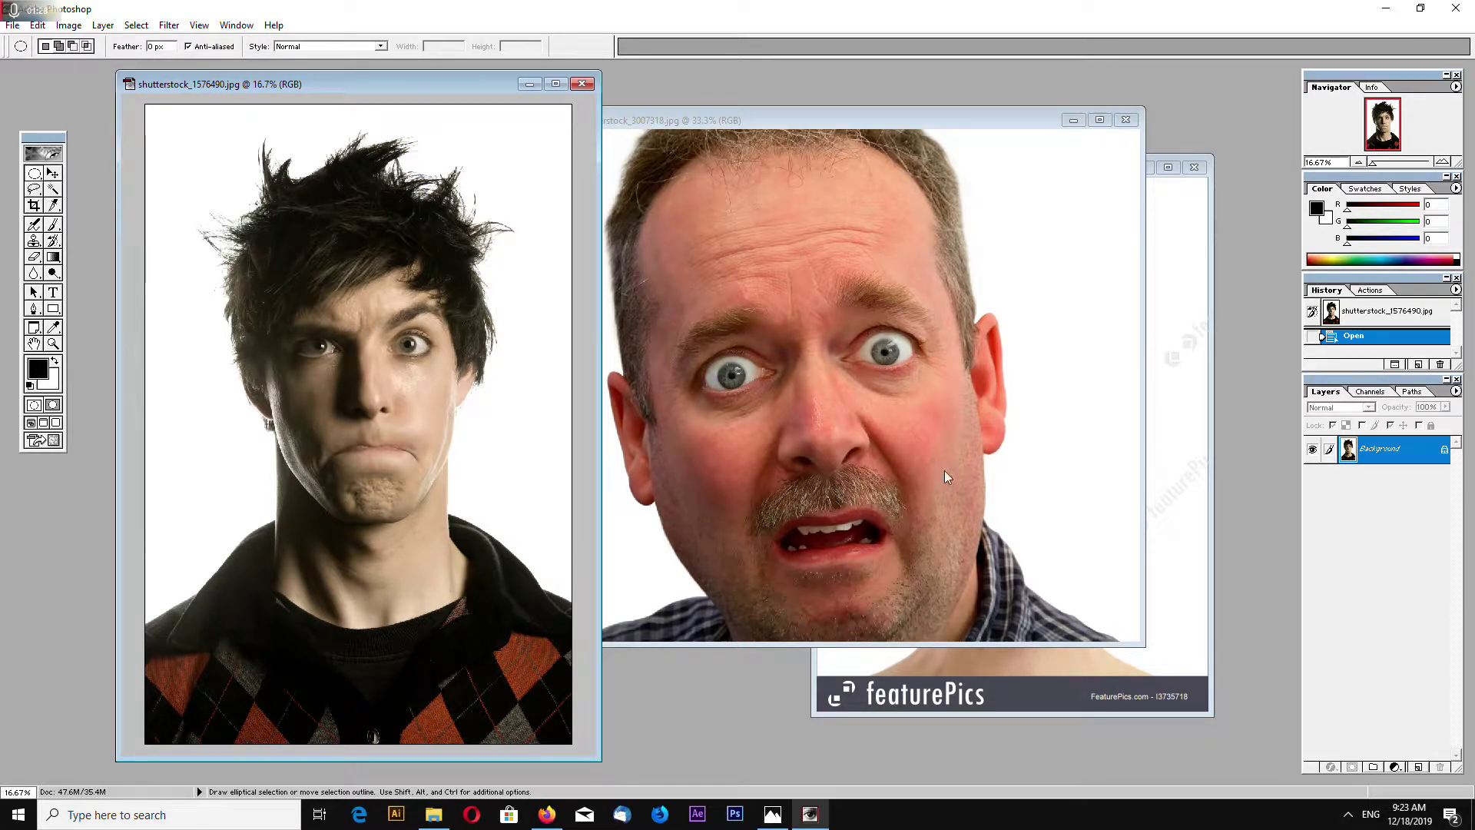
{"action": "left_click", "coordinate": [847, 117]}
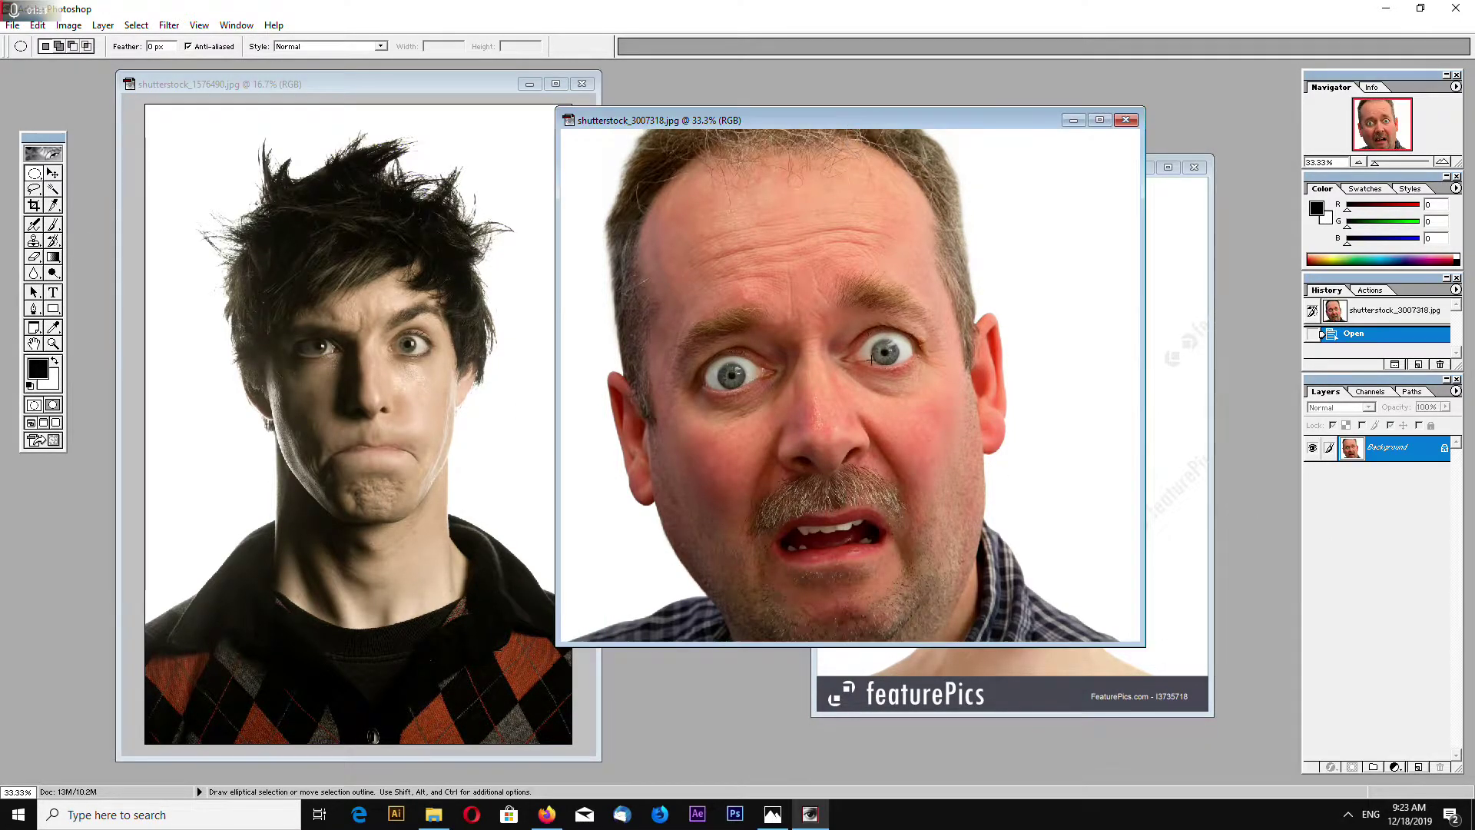
{"action": "key", "text": "ctrl+plus"}
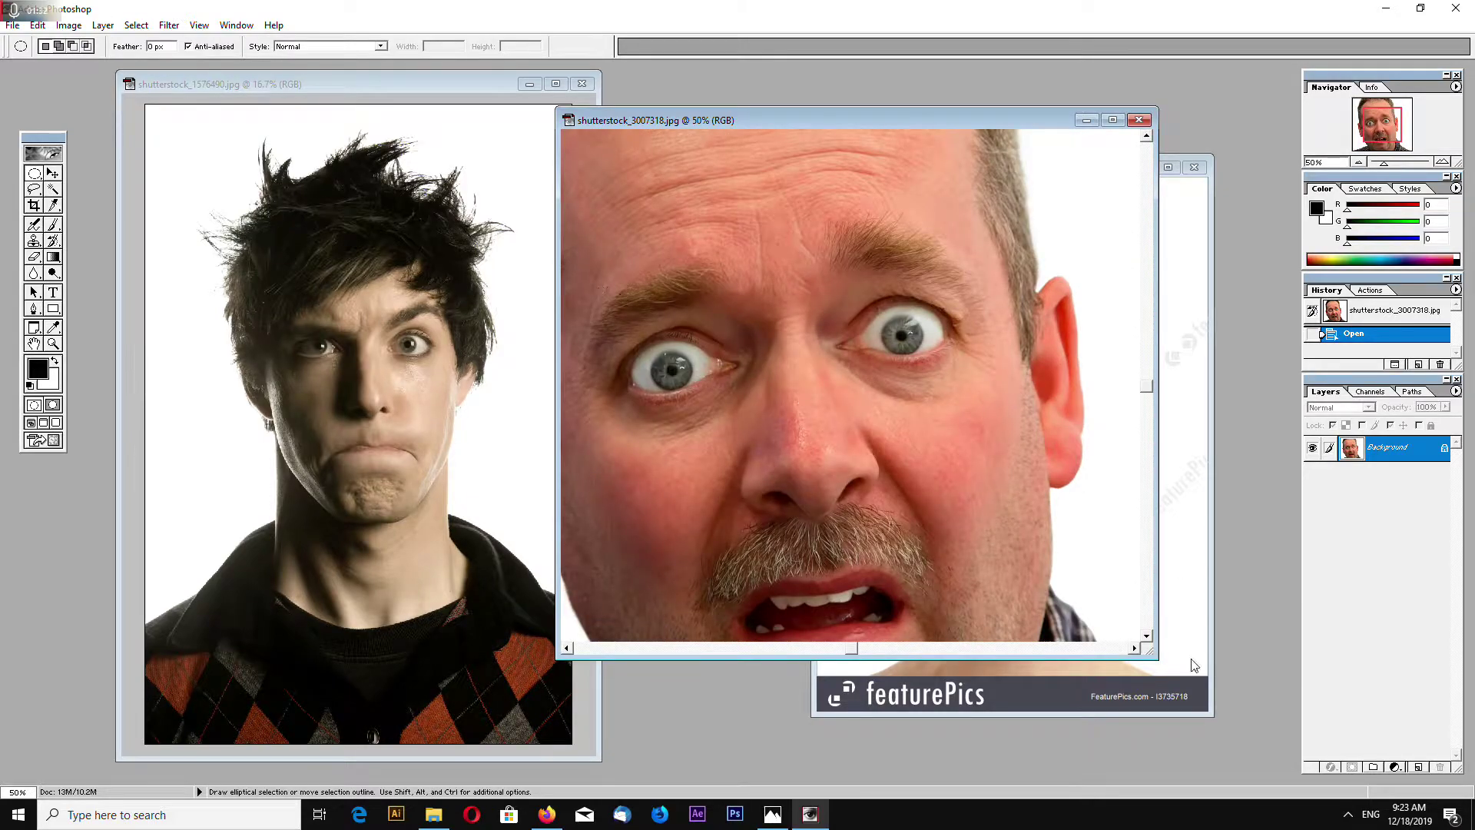
{"action": "left_click_drag", "start_coordinate": [1151, 652], "coordinate": [1291, 705]}
{"action": "left_click_drag", "start_coordinate": [591, 282], "coordinate": [710, 404]}
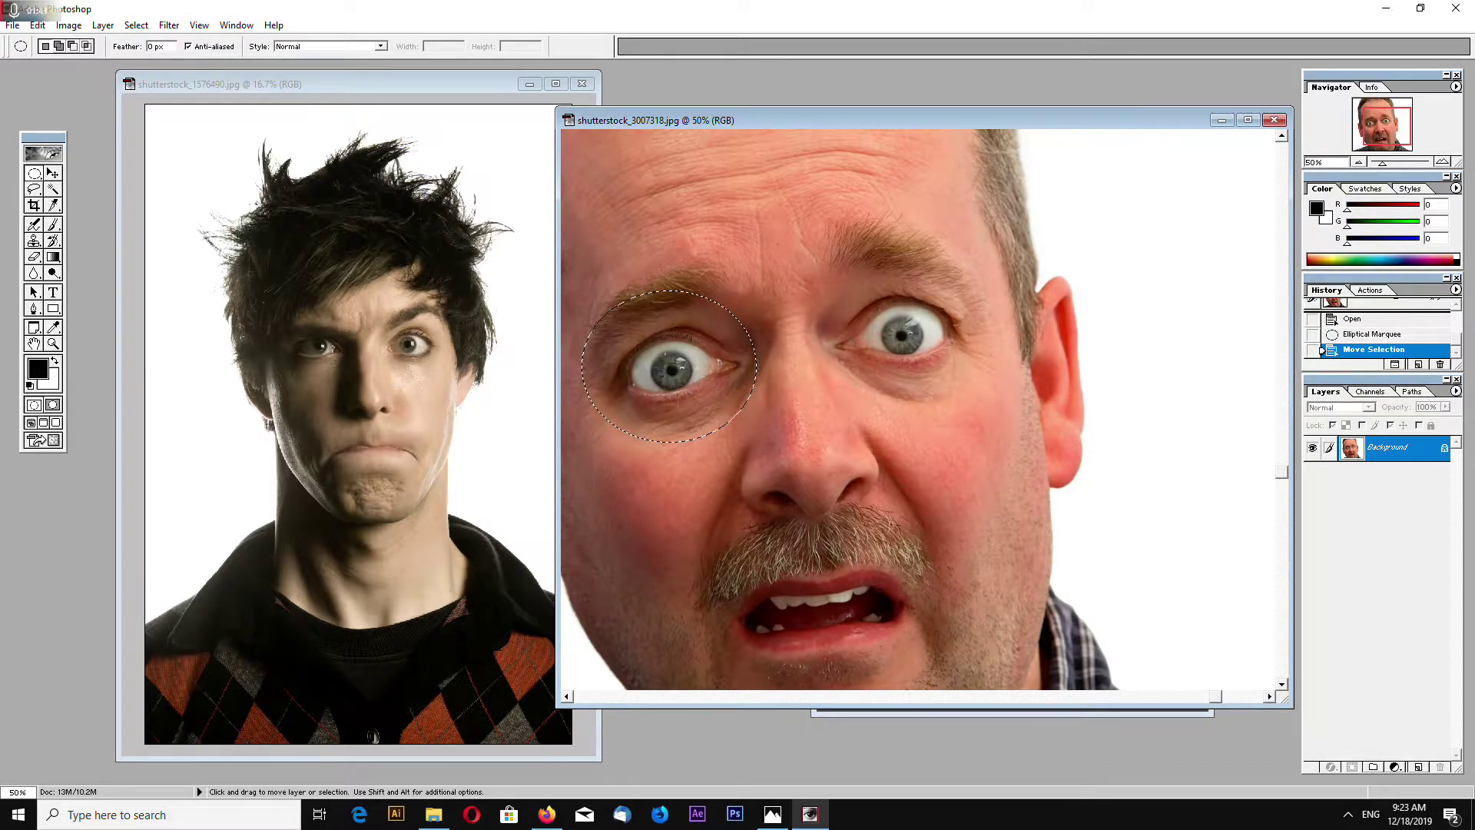
Step: Copy the selected eye to a new layer and transfer it over the left-hand eye in shutterstock_1576490.jpg
{"action": "key", "text": "ctrl+c"}
{"action": "key", "text": "ctrl+v"}
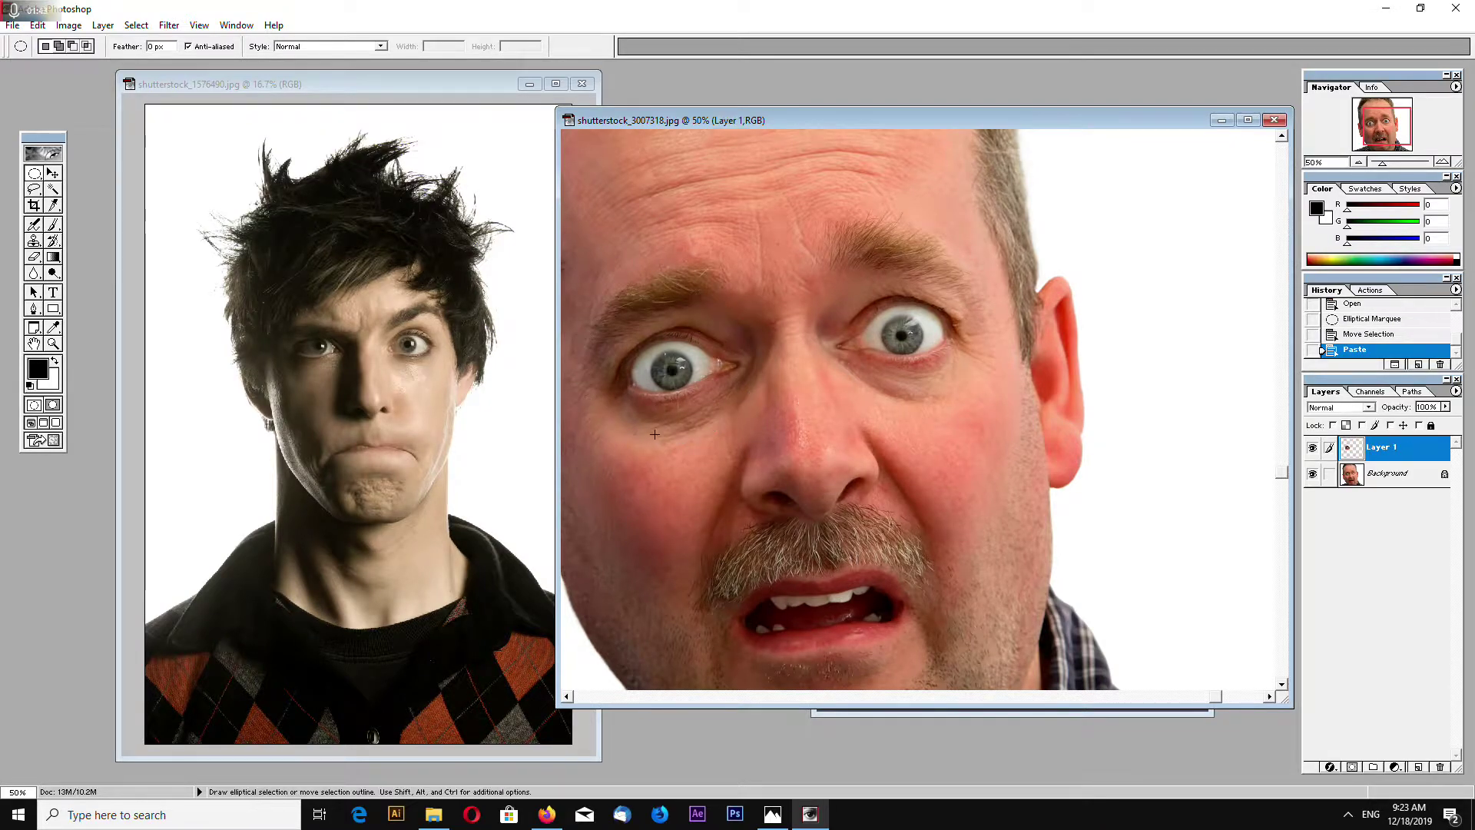
{"action": "left_click", "coordinate": [54, 174]}
{"action": "left_click_drag", "start_coordinate": [669, 366], "coordinate": [430, 434]}
Step: Erase the reddish skin around the transplanted eye with the Eraser's 111-pixel soft brush, keeping the eyeball and its rim
{"action": "left_click", "coordinate": [54, 345]}
{"action": "left_click_drag", "start_coordinate": [616, 468], "coordinate": [1232, 458]}
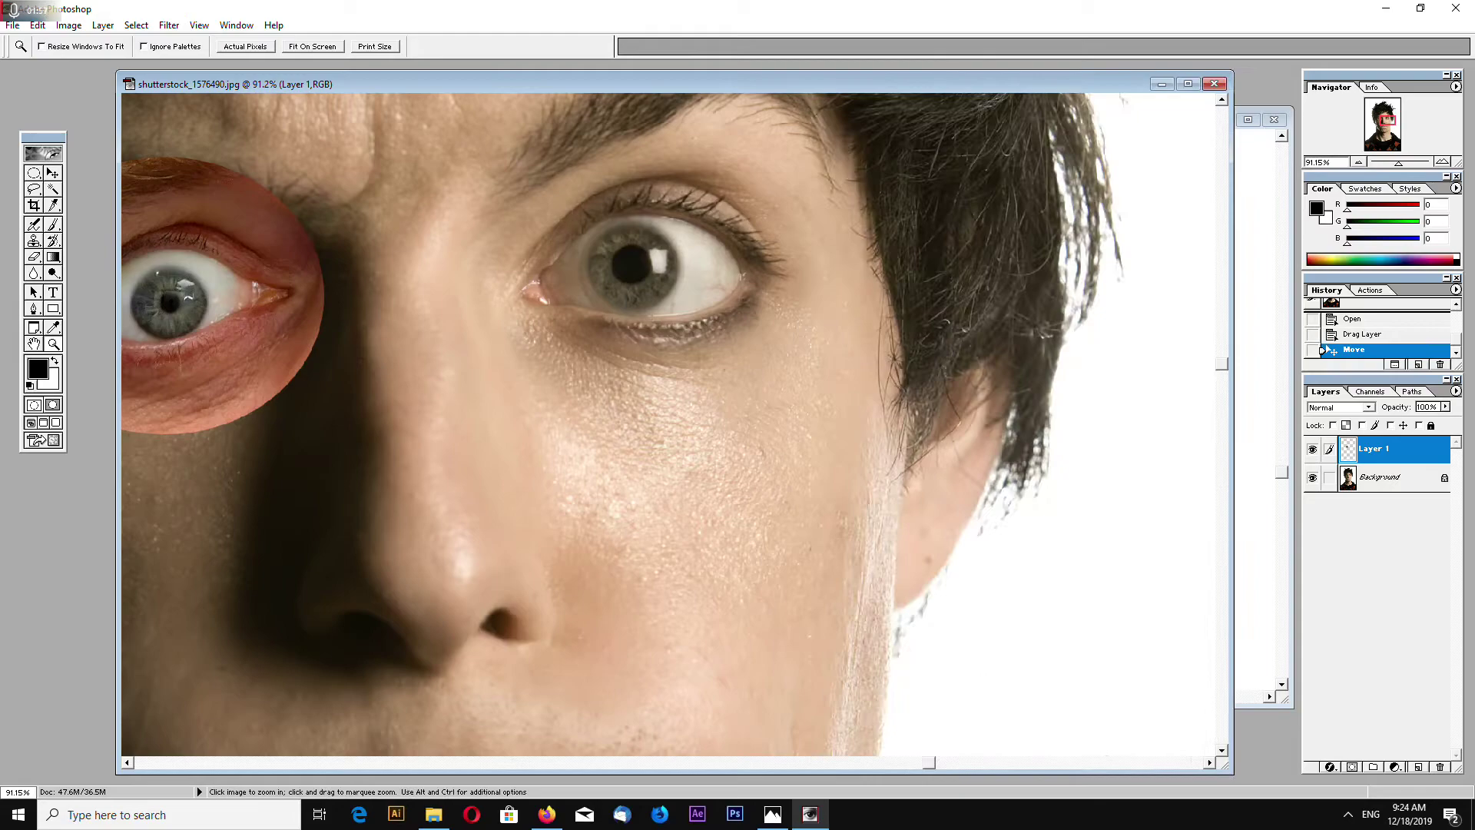
{"action": "left_click_drag", "start_coordinate": [930, 762], "coordinate": [654, 763]}
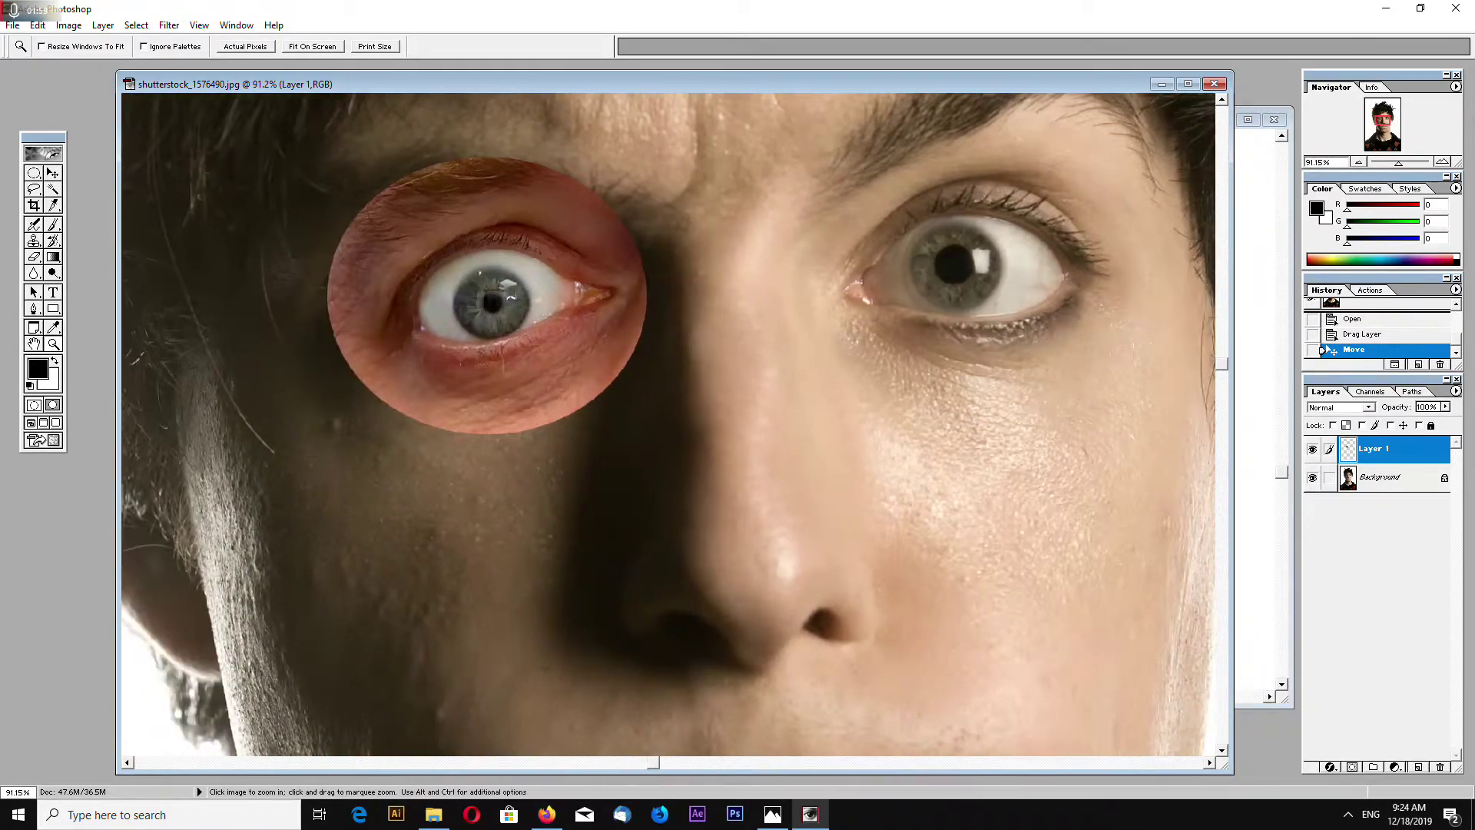
{"action": "left_click", "coordinate": [53, 173]}
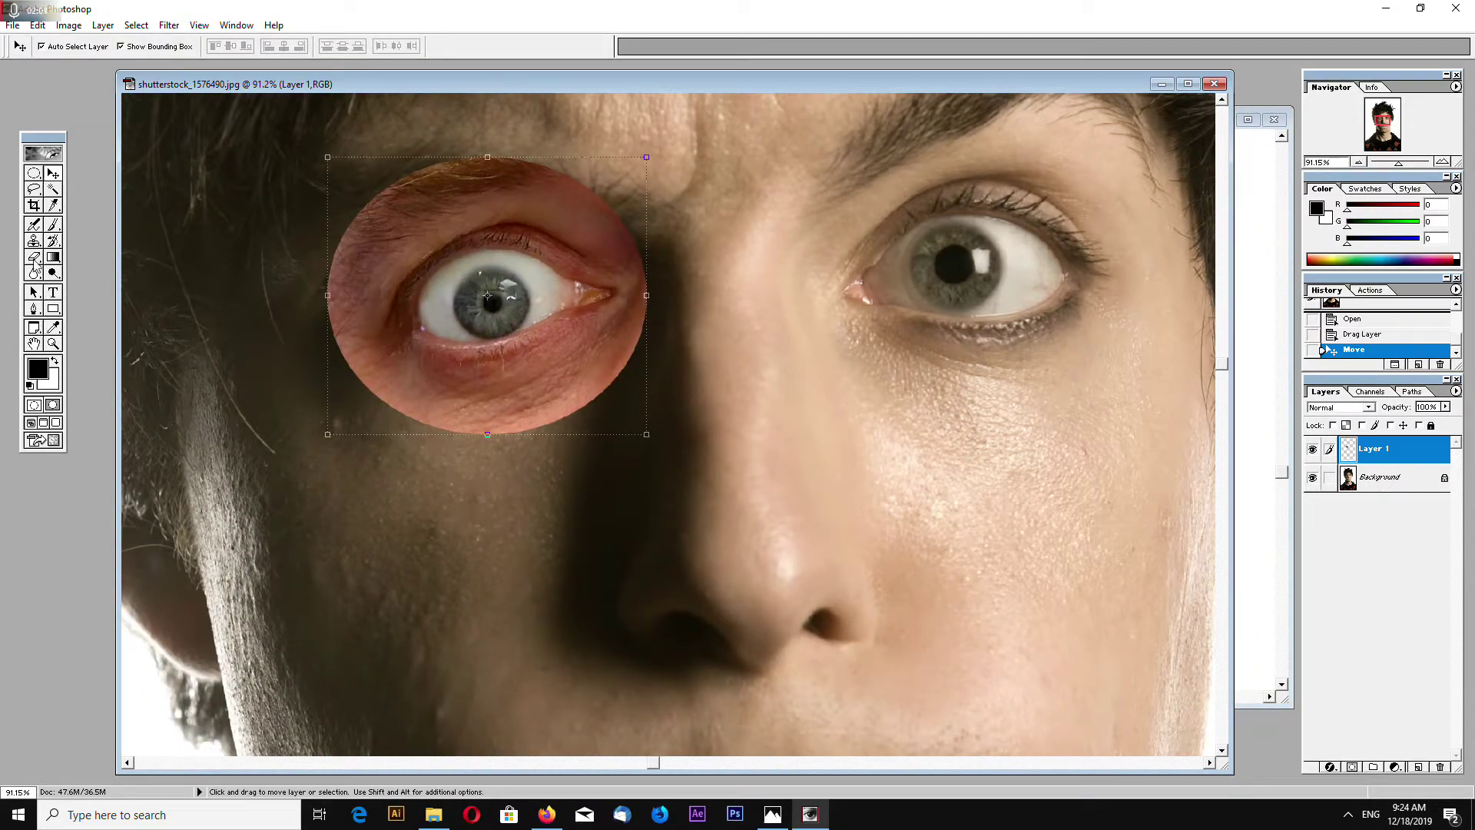
{"action": "left_click", "coordinate": [36, 259]}
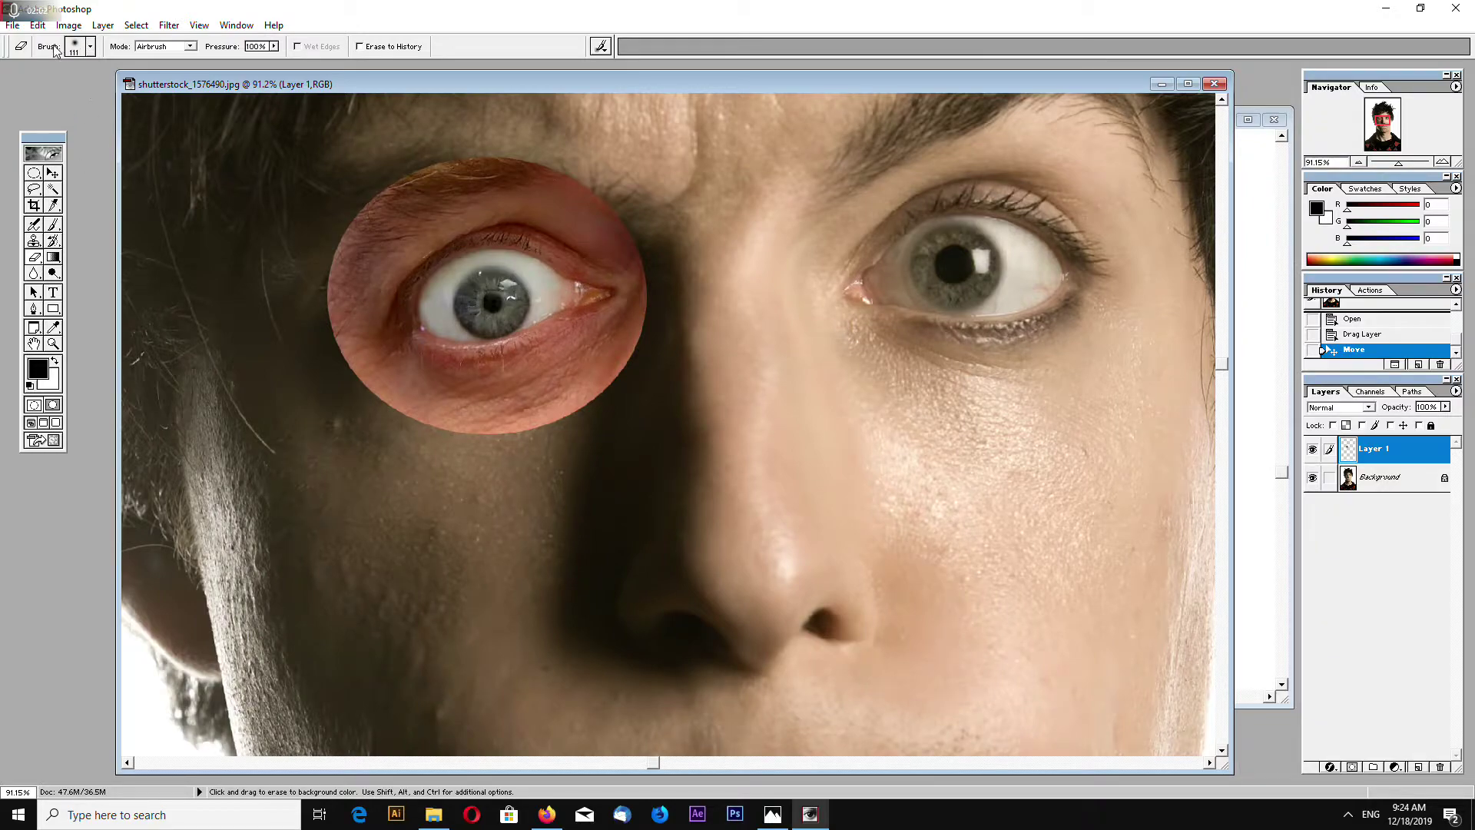
{"action": "left_click", "coordinate": [90, 47]}
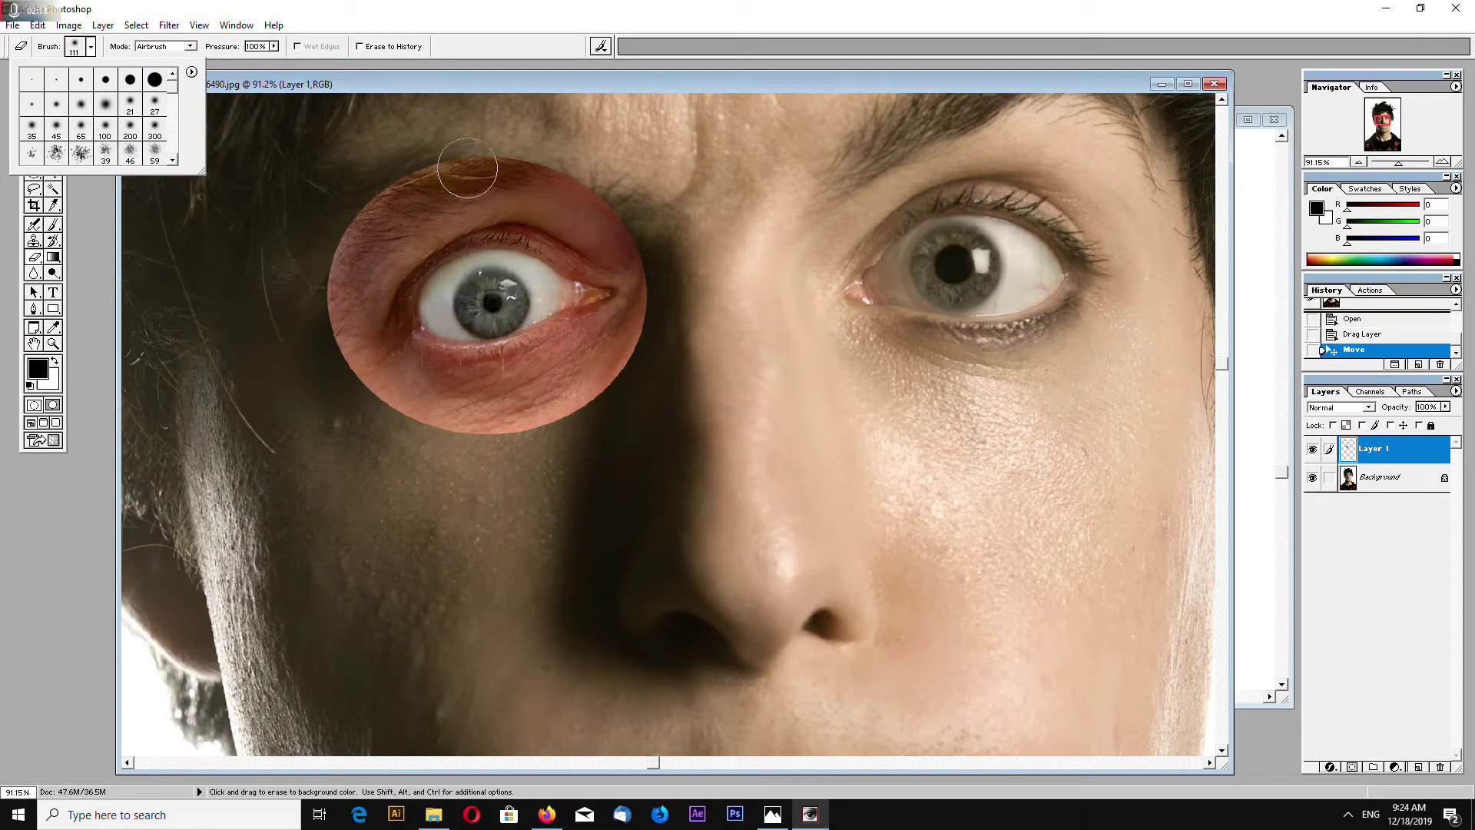
{"action": "mouse_move", "coordinate": [459, 152]}
{"action": "left_mouse_down"}
{"action": "mouse_move", "coordinate": [594, 192]}
{"action": "mouse_move", "coordinate": [639, 300]}
{"action": "mouse_move", "coordinate": [622, 381]}
{"action": "mouse_move", "coordinate": [518, 426]}
{"action": "mouse_move", "coordinate": [399, 400]}
{"action": "mouse_move", "coordinate": [355, 209]}
{"action": "mouse_move", "coordinate": [452, 164]}
{"action": "left_mouse_up"}
{"action": "left_click", "coordinate": [352, 218]}
{"action": "mouse_move", "coordinate": [357, 250]}
{"action": "left_mouse_down"}
{"action": "mouse_move", "coordinate": [398, 205]}
{"action": "mouse_move", "coordinate": [503, 176]}
{"action": "mouse_move", "coordinate": [569, 198]}
{"action": "mouse_move", "coordinate": [449, 198]}
{"action": "mouse_move", "coordinate": [396, 242]}
{"action": "mouse_move", "coordinate": [356, 314]}
{"action": "left_mouse_up"}
{"action": "left_click_drag", "start_coordinate": [549, 211], "coordinate": [642, 278]}
{"action": "mouse_move", "coordinate": [622, 332]}
{"action": "left_mouse_down"}
{"action": "mouse_move", "coordinate": [441, 397]}
{"action": "mouse_move", "coordinate": [347, 354]}
{"action": "mouse_move", "coordinate": [359, 264]}
{"action": "mouse_move", "coordinate": [411, 202]}
{"action": "mouse_move", "coordinate": [388, 261]}
{"action": "mouse_move", "coordinate": [602, 227]}
{"action": "mouse_move", "coordinate": [655, 286]}
{"action": "mouse_move", "coordinate": [536, 202]}
{"action": "mouse_move", "coordinate": [372, 200]}
{"action": "left_mouse_up"}
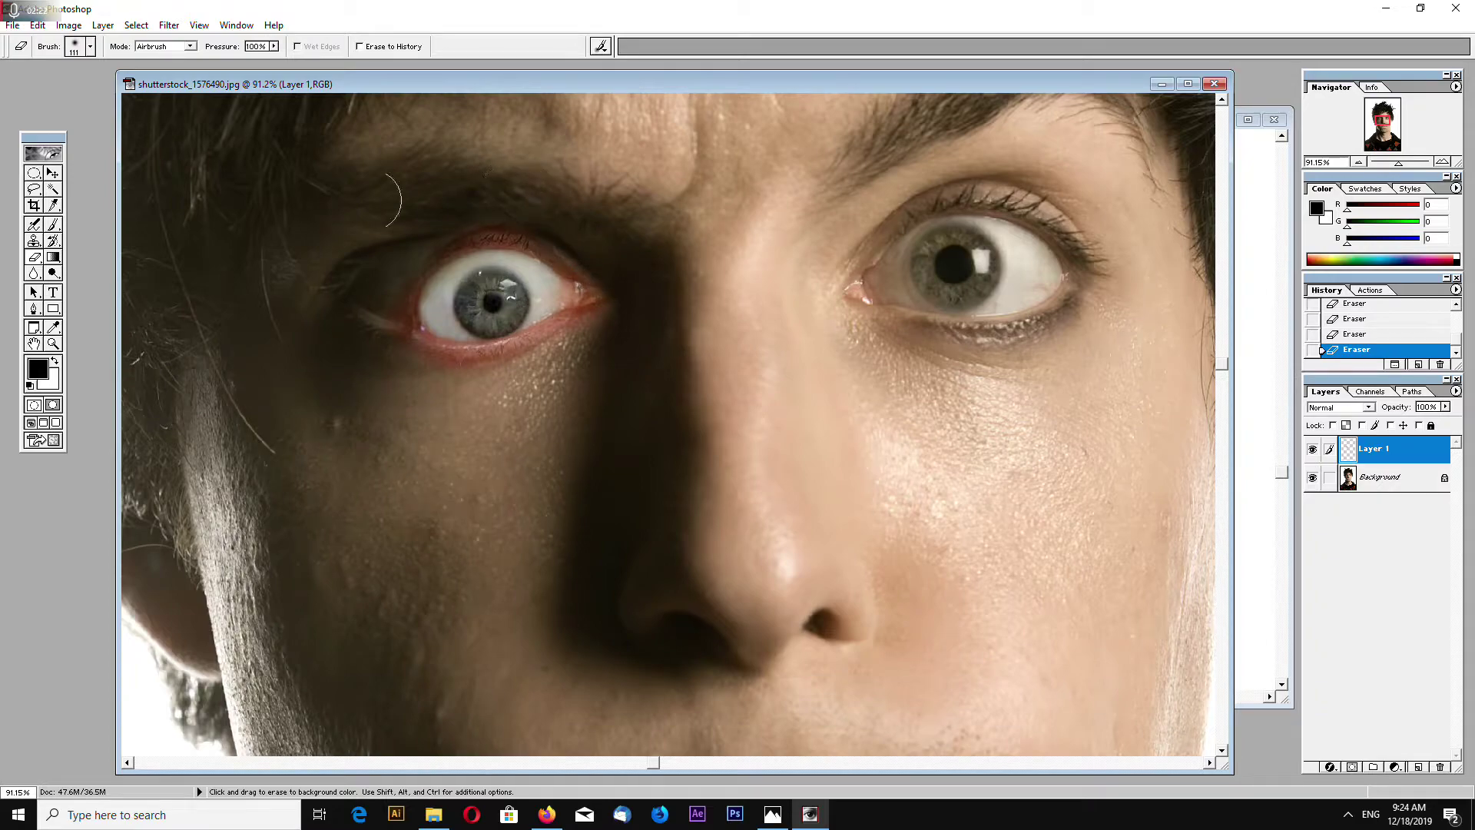
Step: Scale the transplanted eye layer to about 132.5% over the young man's left-hand eye, apply the transform, and make the Background layer active
{"action": "left_click", "coordinate": [53, 173]}
{"action": "left_click_drag", "start_coordinate": [510, 296], "coordinate": [435, 282]}
{"action": "left_click_drag", "start_coordinate": [526, 352], "coordinate": [585, 391]}
{"action": "left_click_drag", "start_coordinate": [492, 323], "coordinate": [502, 310]}
{"action": "left_click_drag", "start_coordinate": [596, 379], "coordinate": [602, 384]}
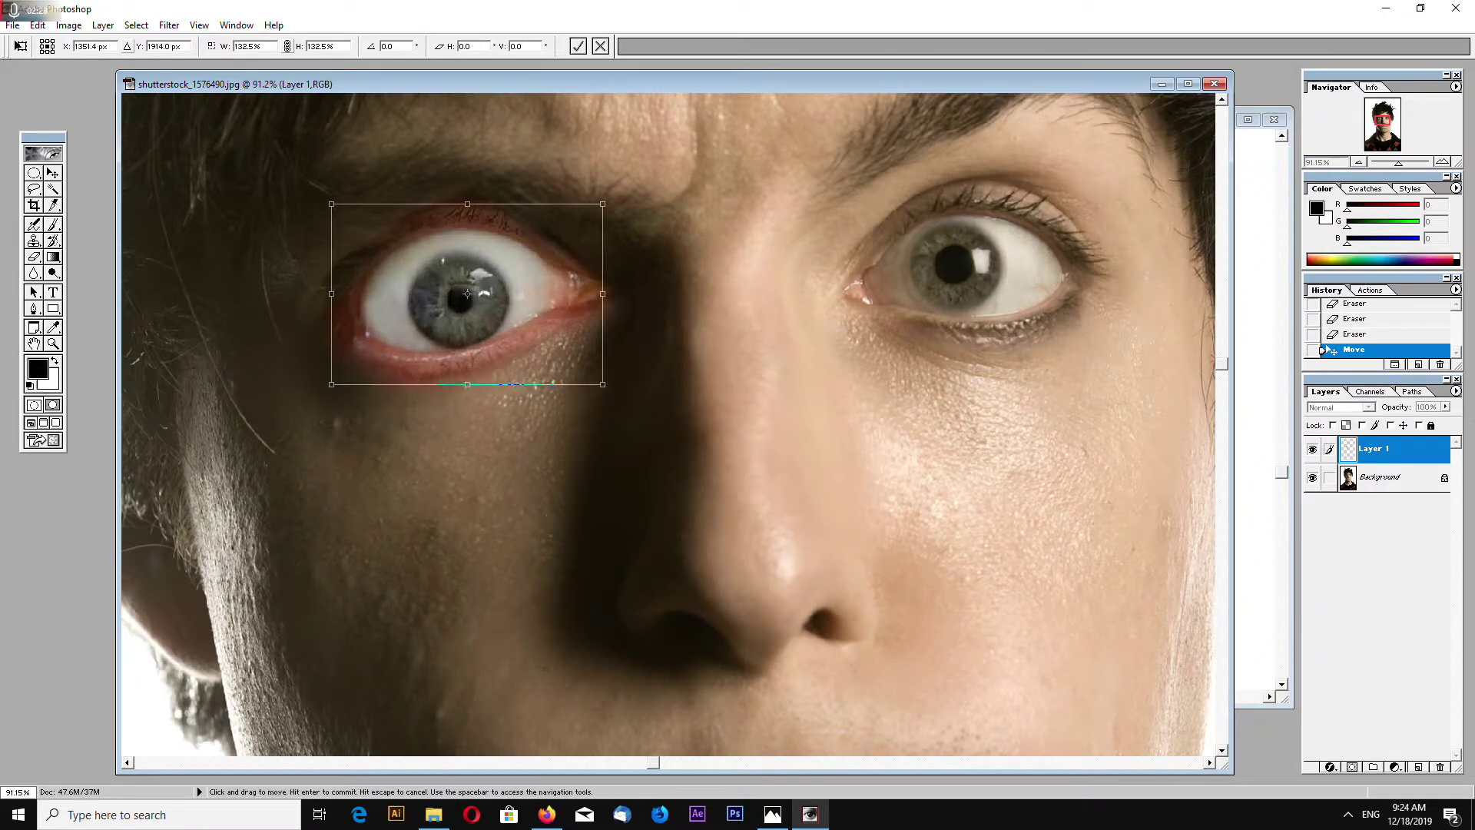
{"action": "key", "text": "Return"}
{"action": "key", "text": "ctrl+minus"}
{"action": "key", "text": "ctrl+minus"}
{"action": "key", "text": "ctrl+minus"}
{"action": "left_click", "coordinate": [536, 341]}
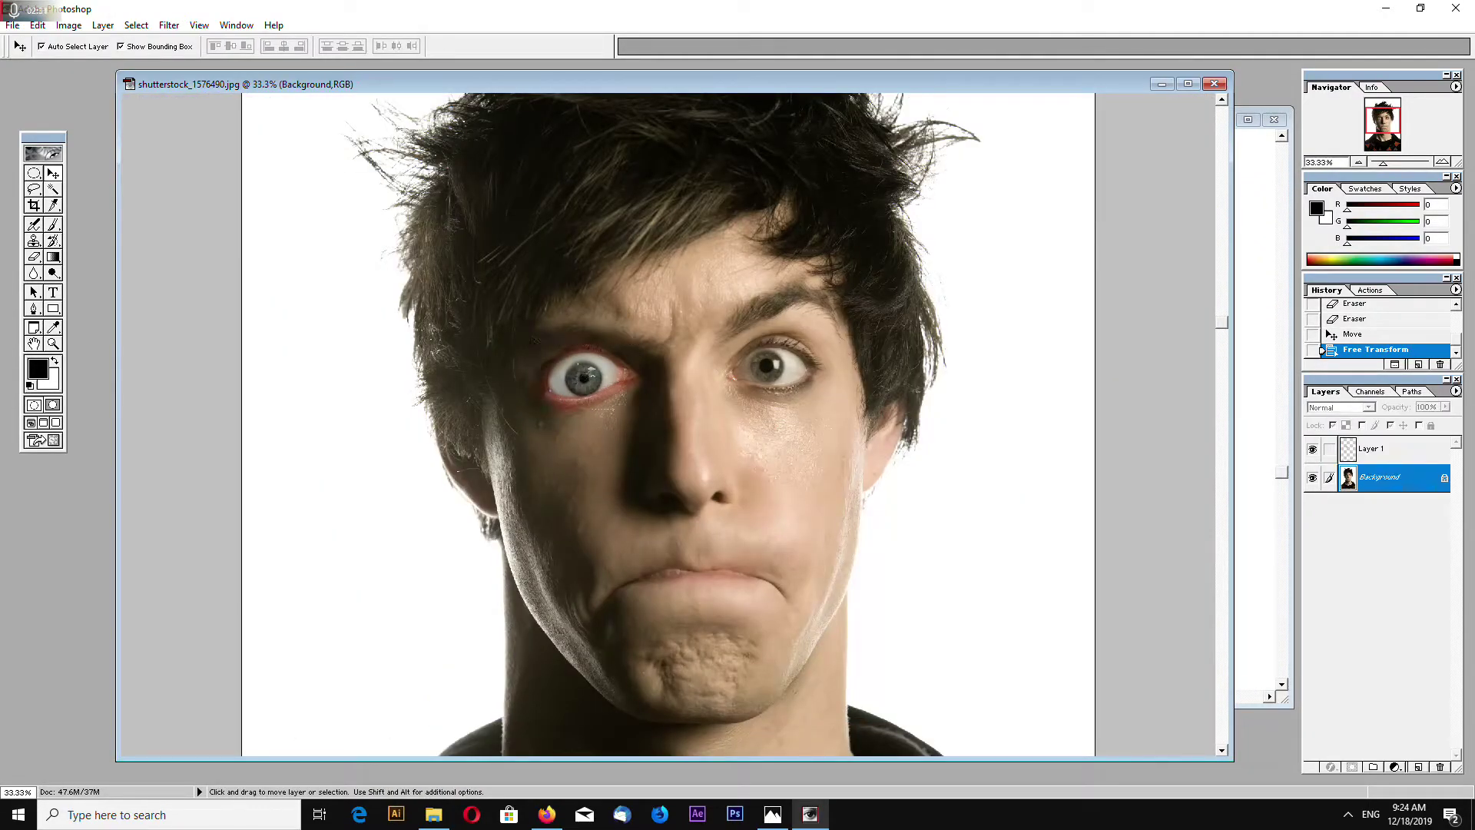
Step: Remove the leftover copied eye layer from shutterstock_3007318.jpg
{"action": "left_click", "coordinate": [1256, 386]}
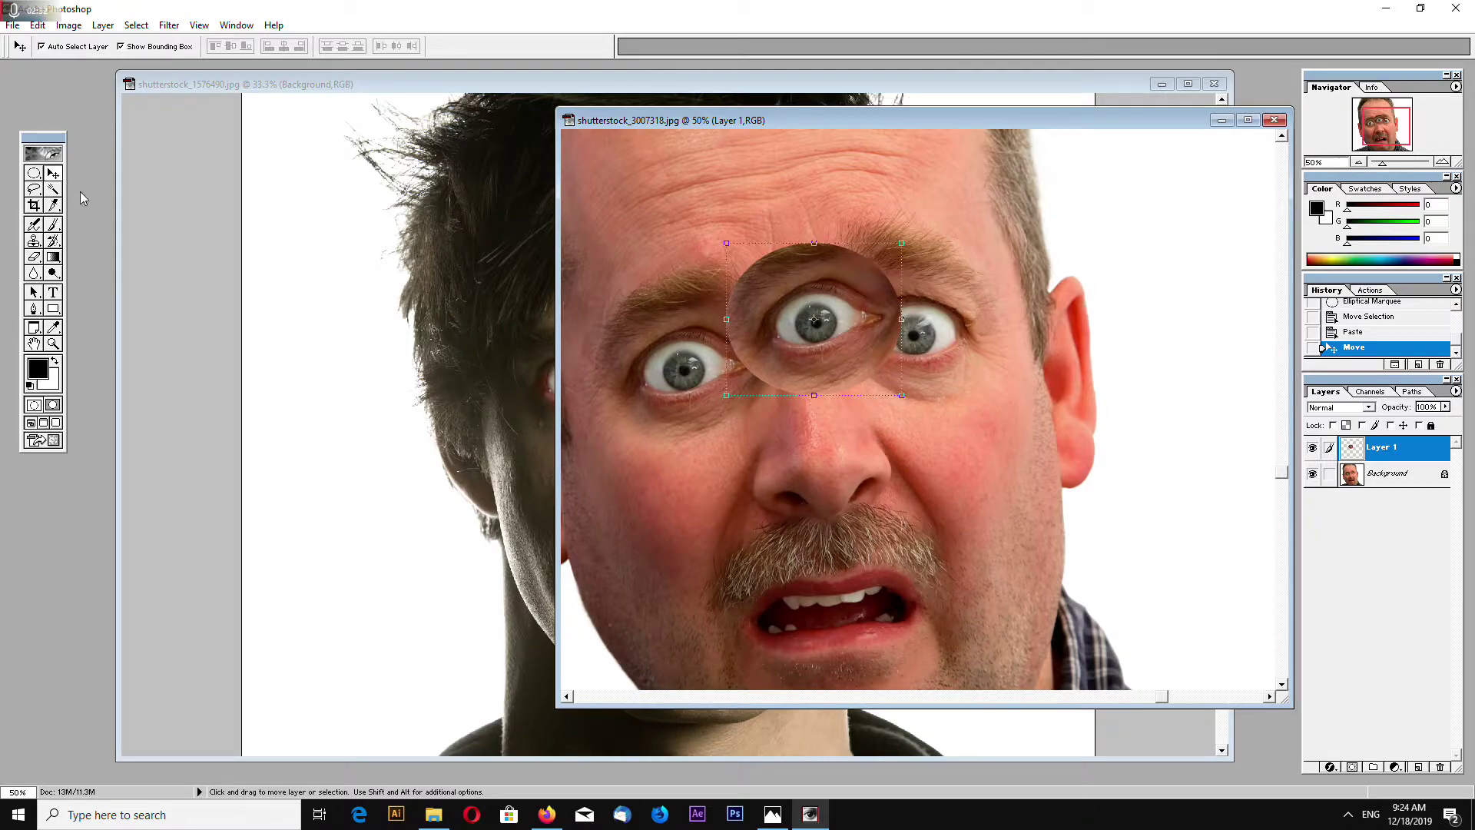
{"action": "left_click_drag", "start_coordinate": [813, 319], "coordinate": [1149, 407]}
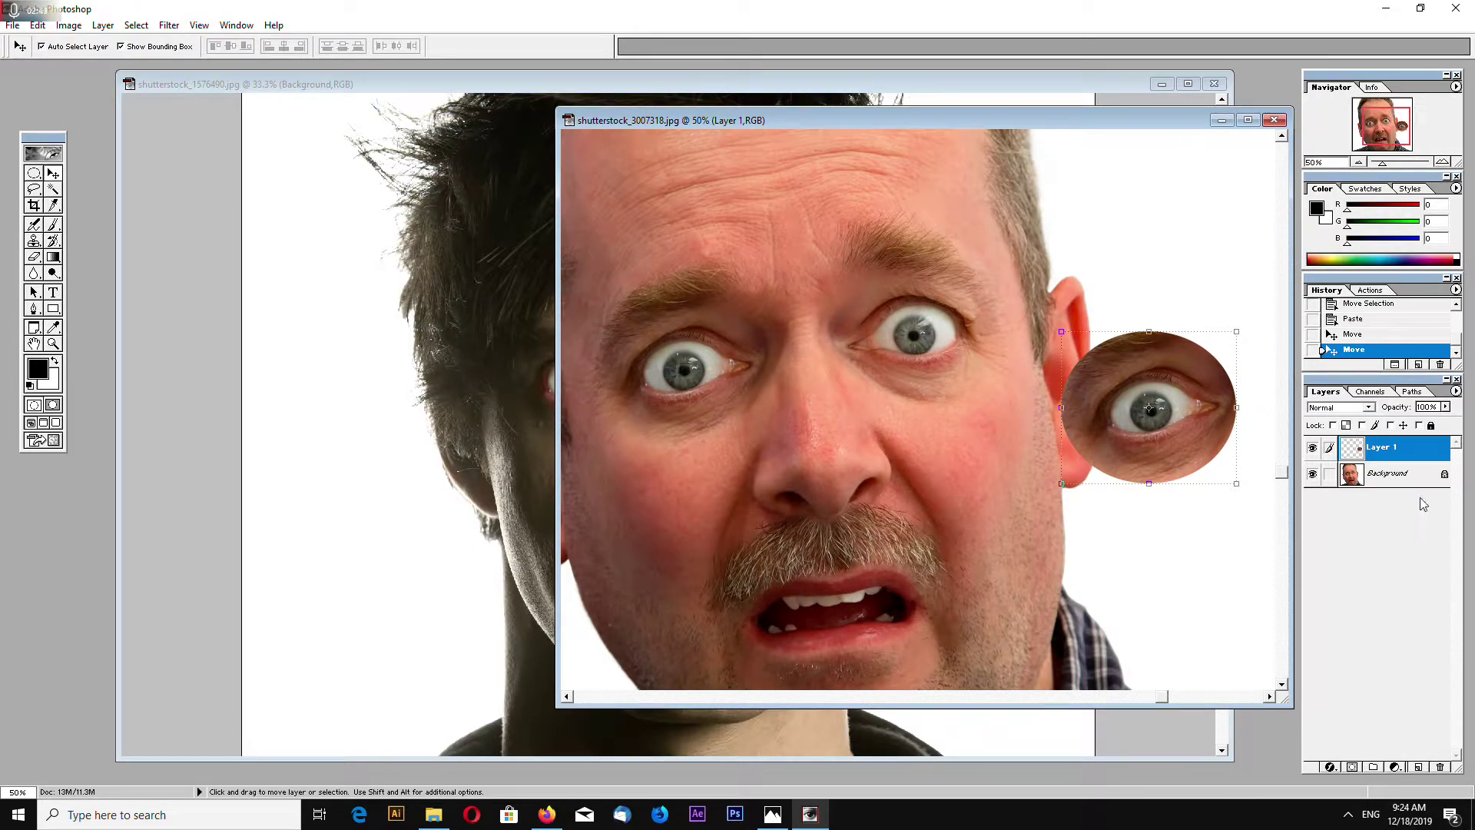
{"action": "left_click_drag", "start_coordinate": [1148, 407], "coordinate": [994, 416]}
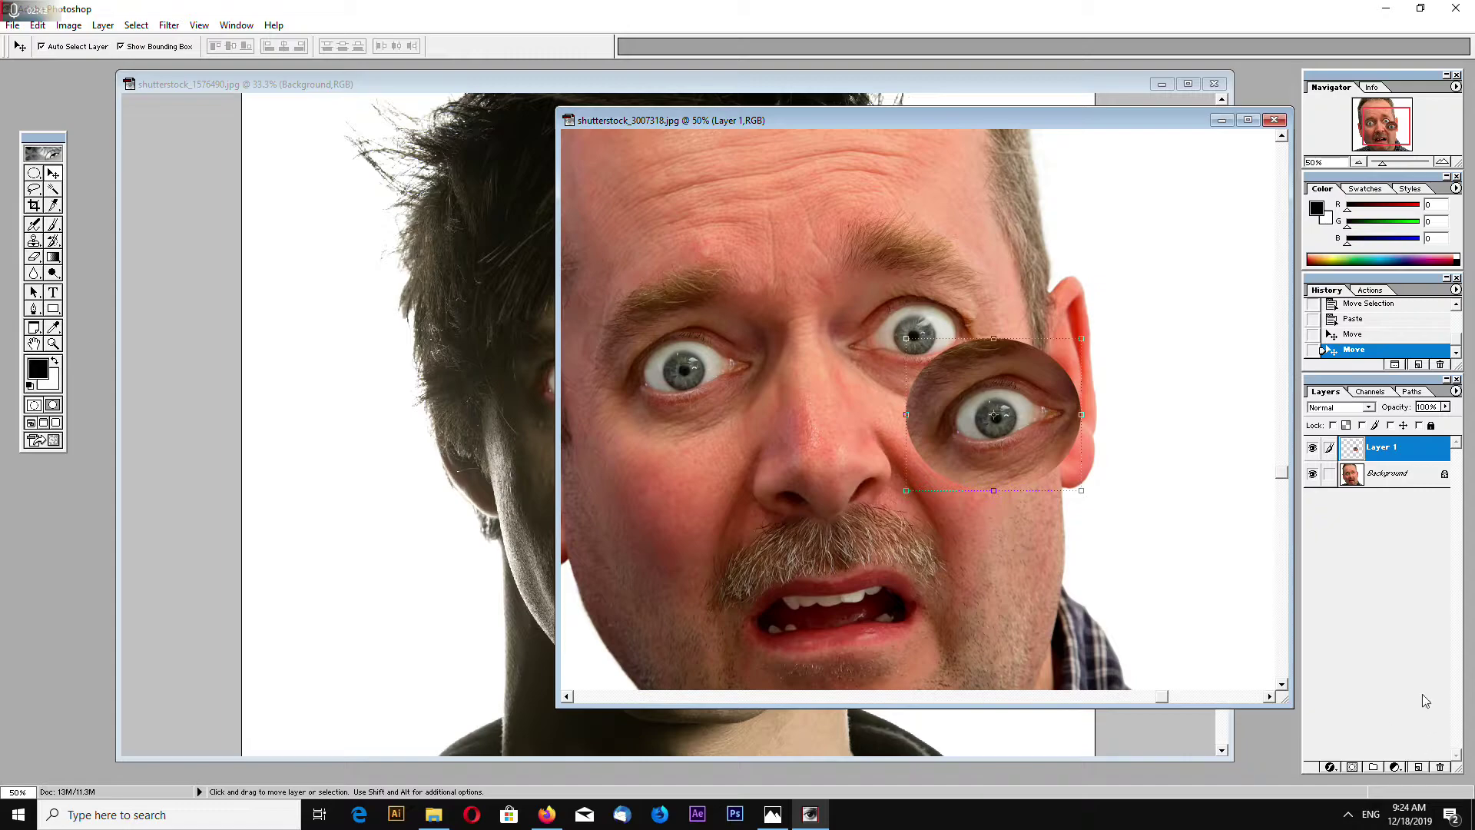
{"action": "left_click", "coordinate": [1439, 767]}
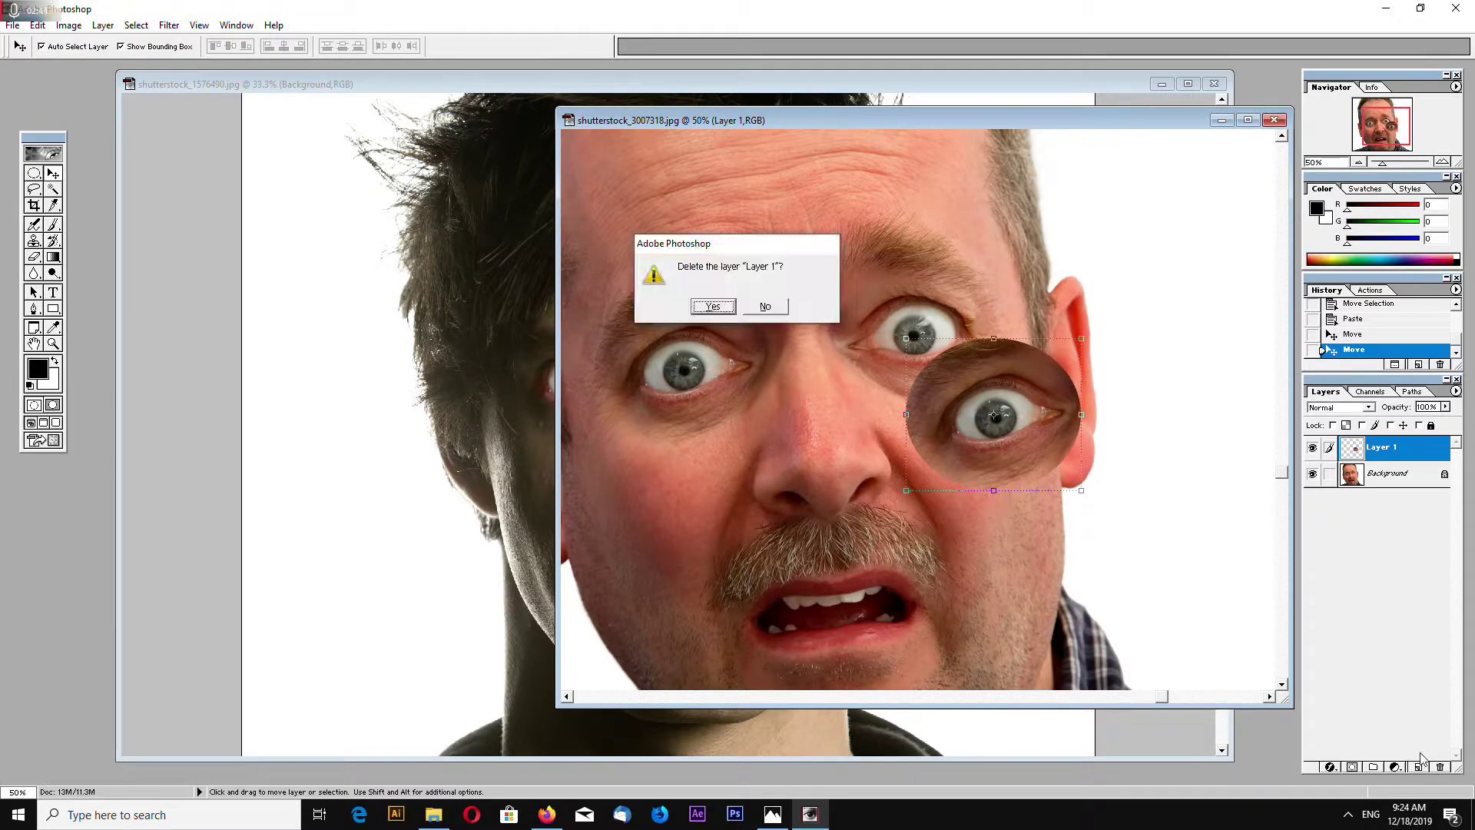
{"action": "left_click", "coordinate": [711, 306]}
Step: Make an elliptical marquee selection around the right-hand eye and its surrounding skin in shutterstock_3007318.jpg
{"action": "left_click", "coordinate": [35, 176]}
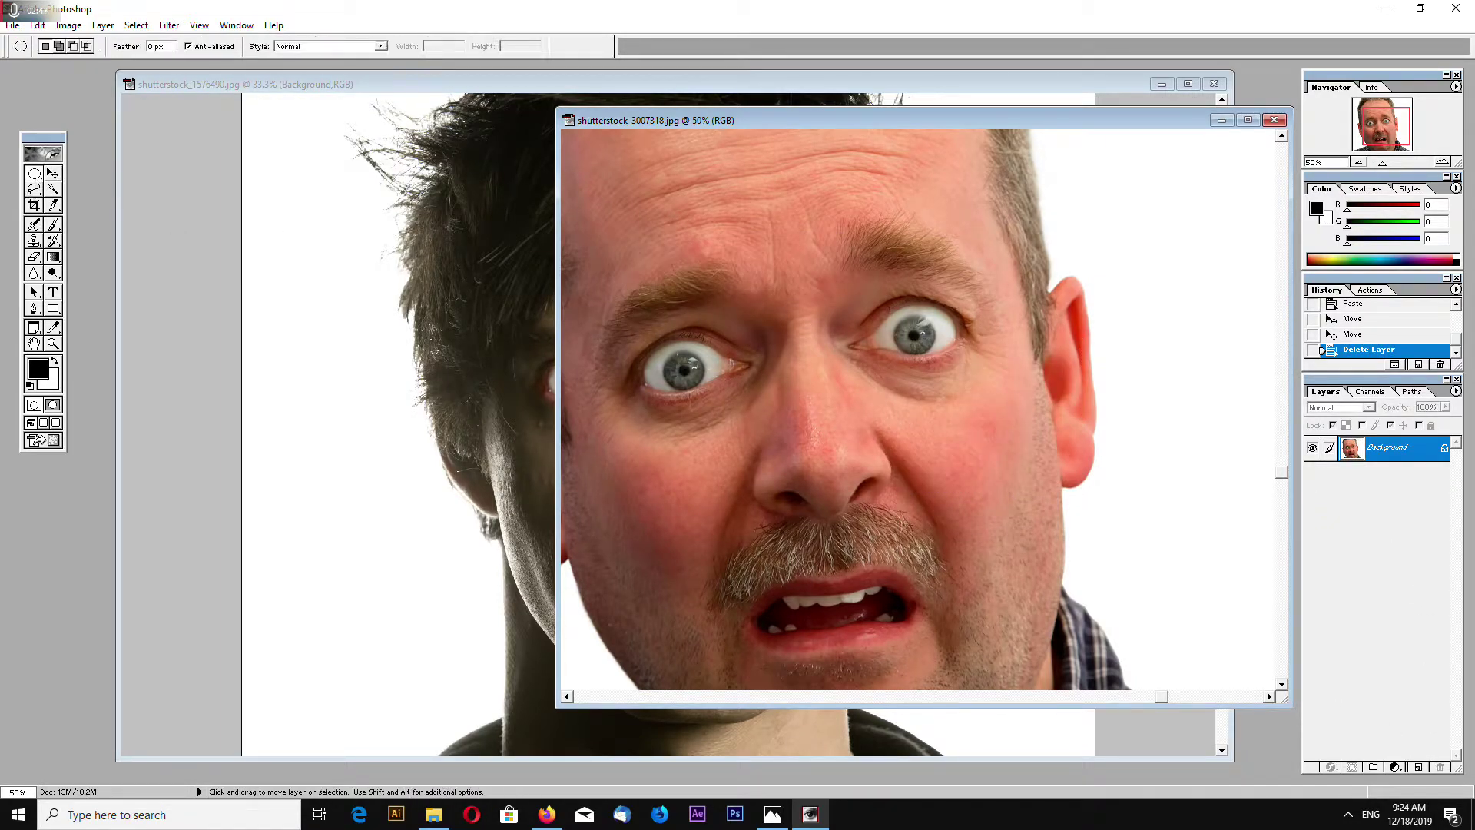
{"action": "key", "text": "ctrl+plus"}
{"action": "left_click_drag", "start_coordinate": [1017, 419], "coordinate": [1021, 420]}
{"action": "left_click_drag", "start_coordinate": [970, 377], "coordinate": [968, 360]}
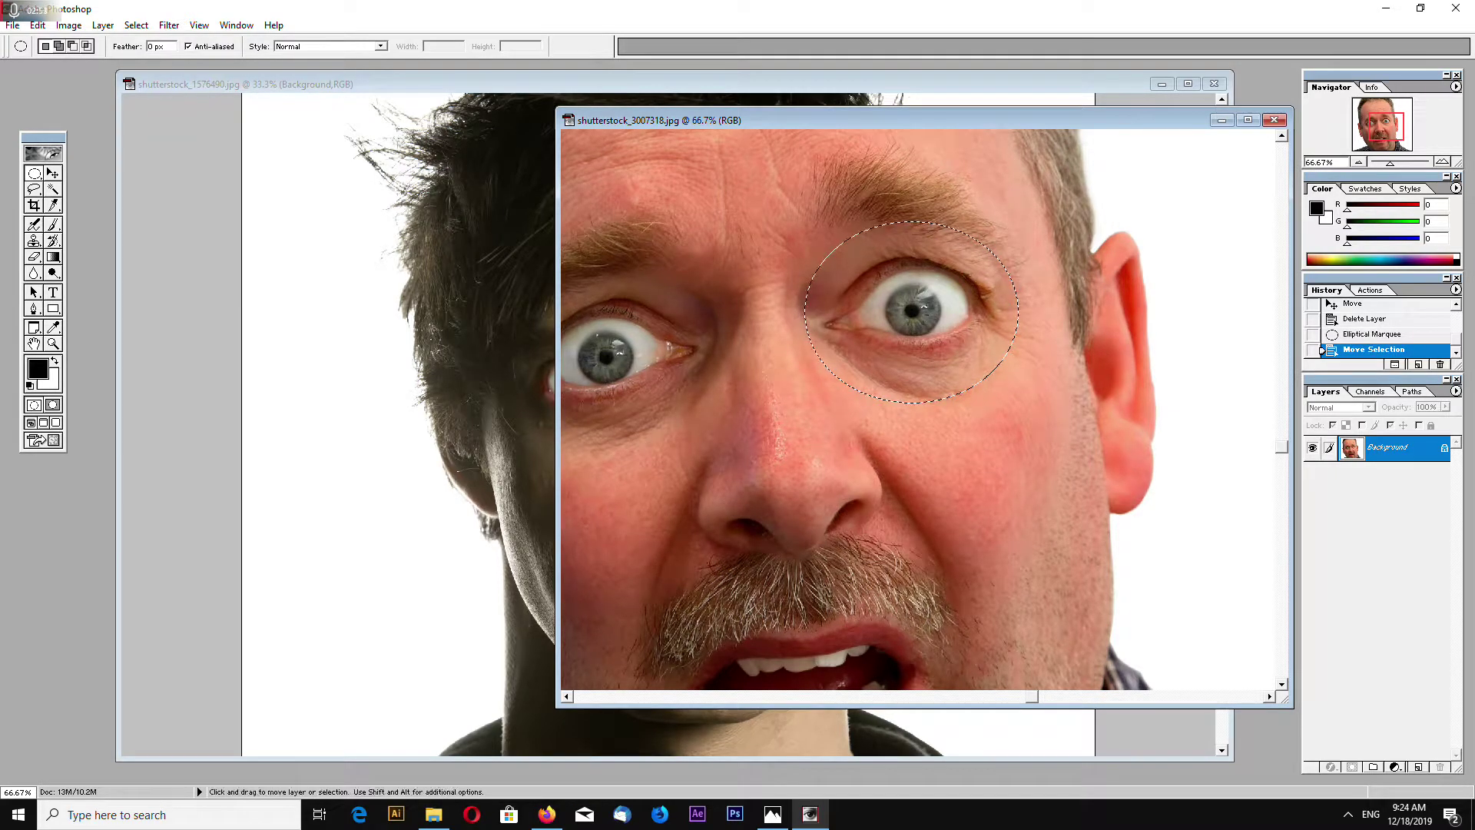
Step: Copy the selected eye to a new layer and transfer it over the right-hand eye in shutterstock_1576490.jpg
{"action": "key", "text": "ctrl+c"}
{"action": "key", "text": "ctrl+v"}
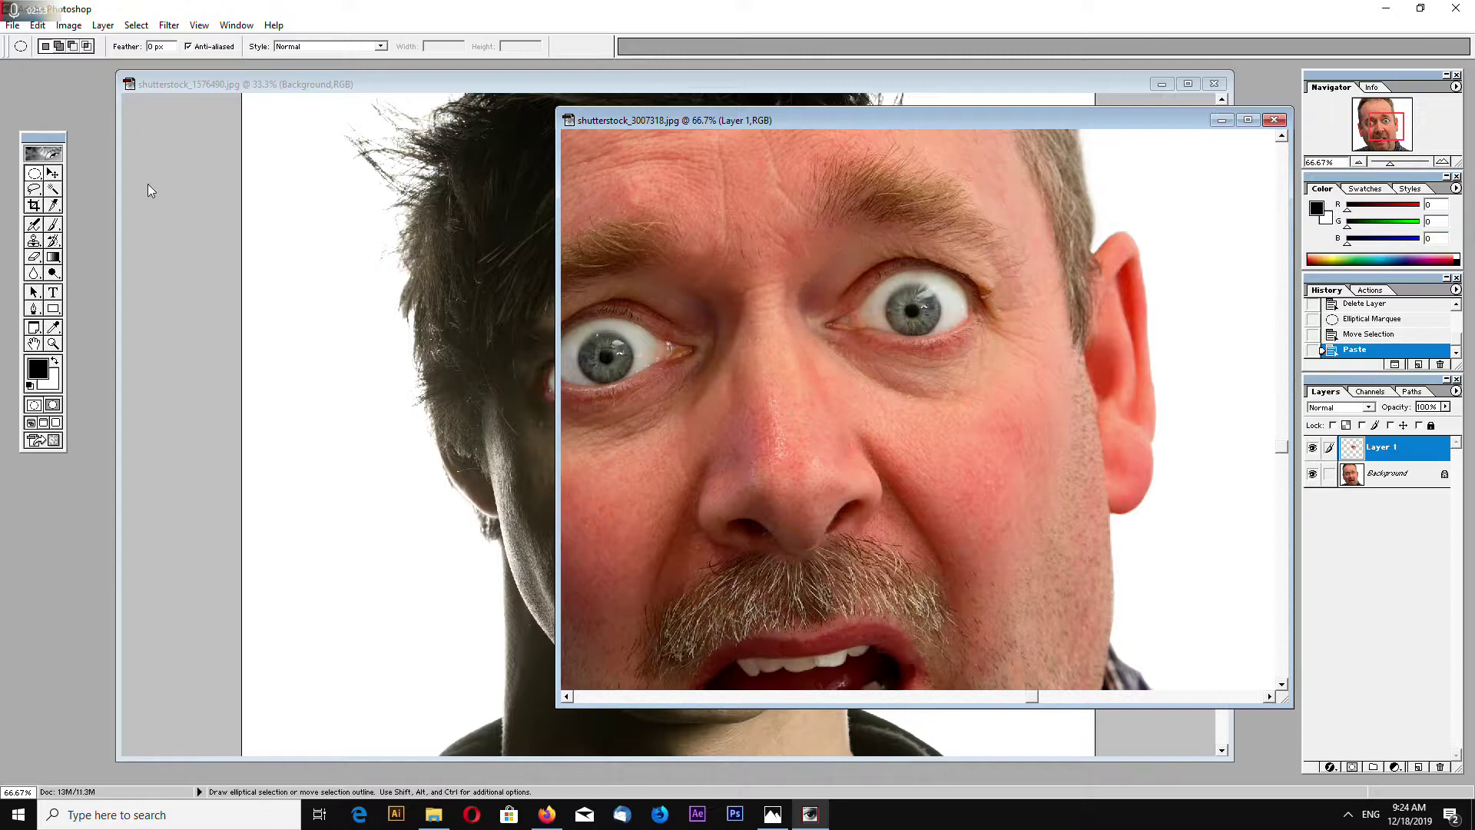
{"action": "left_click", "coordinate": [56, 176]}
{"action": "left_click_drag", "start_coordinate": [912, 316], "coordinate": [780, 370]}
Step: Scale the transplanted eye to about 143.2%, center it over the young man's right-hand eye, and apply the transform
{"action": "key", "text": "ctrl+plus"}
{"action": "key", "text": "ctrl+plus"}
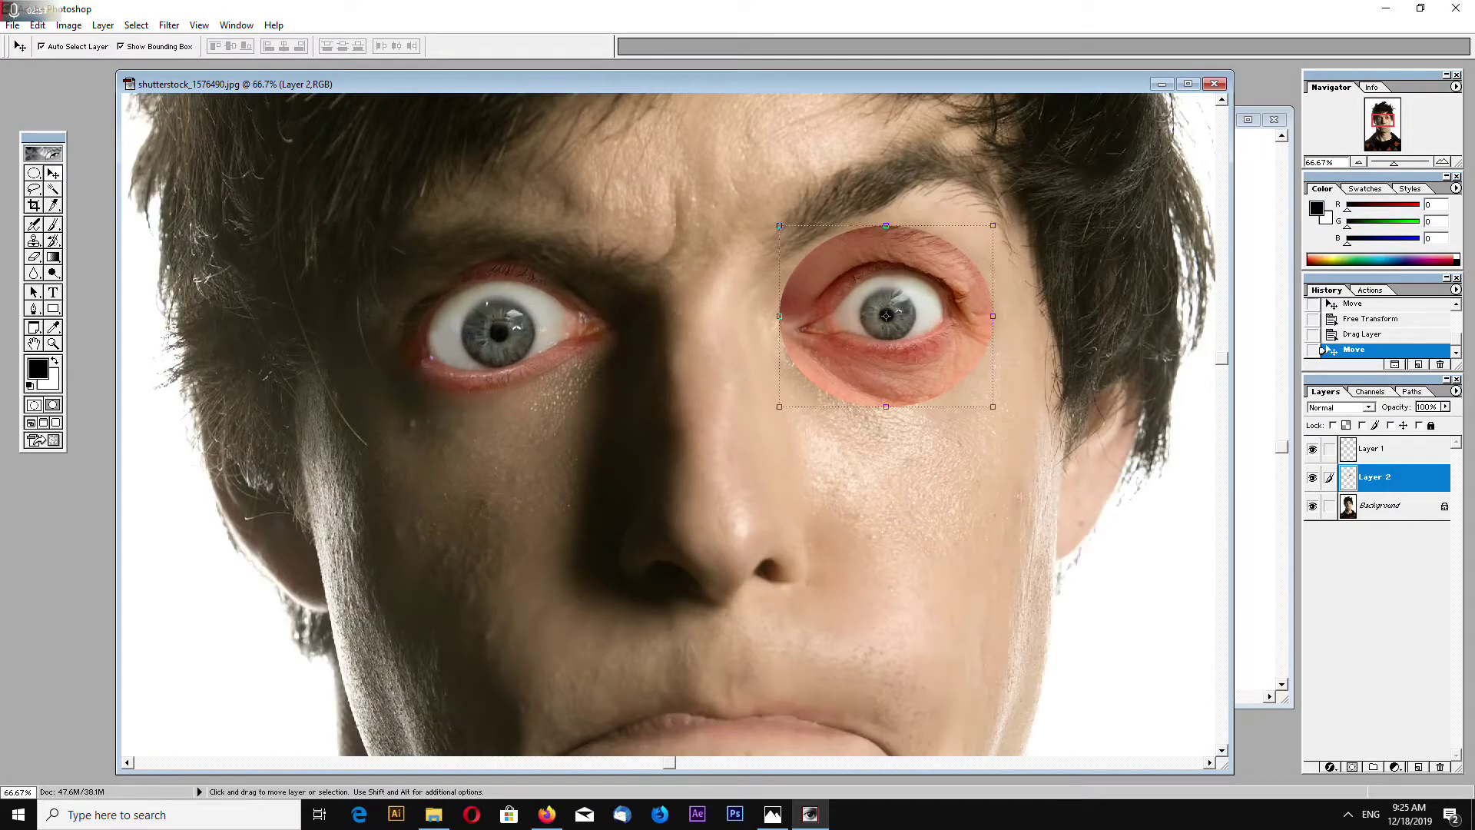
{"action": "left_click_drag", "start_coordinate": [886, 316], "coordinate": [902, 332]}
{"action": "left_click_drag", "start_coordinate": [1010, 424], "coordinate": [1103, 503]}
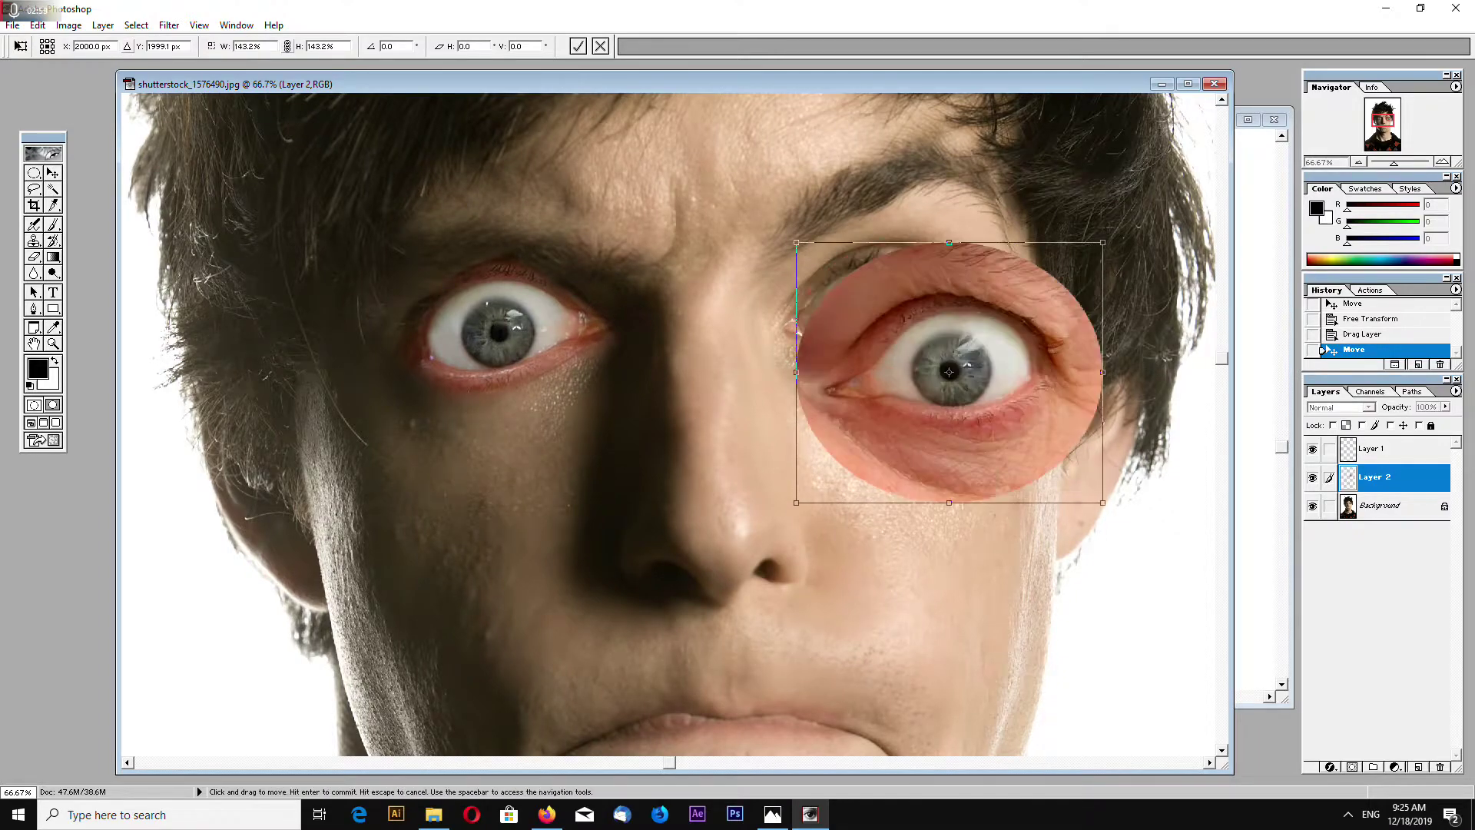
{"action": "left_click_drag", "start_coordinate": [951, 373], "coordinate": [853, 370]}
{"action": "key", "text": "Return"}
Step: Erase the reddish skin around the right-hand transplanted eye with the Eraser's 111-pixel soft brush, keeping the eyeball and its rim
{"action": "left_click", "coordinate": [35, 257]}
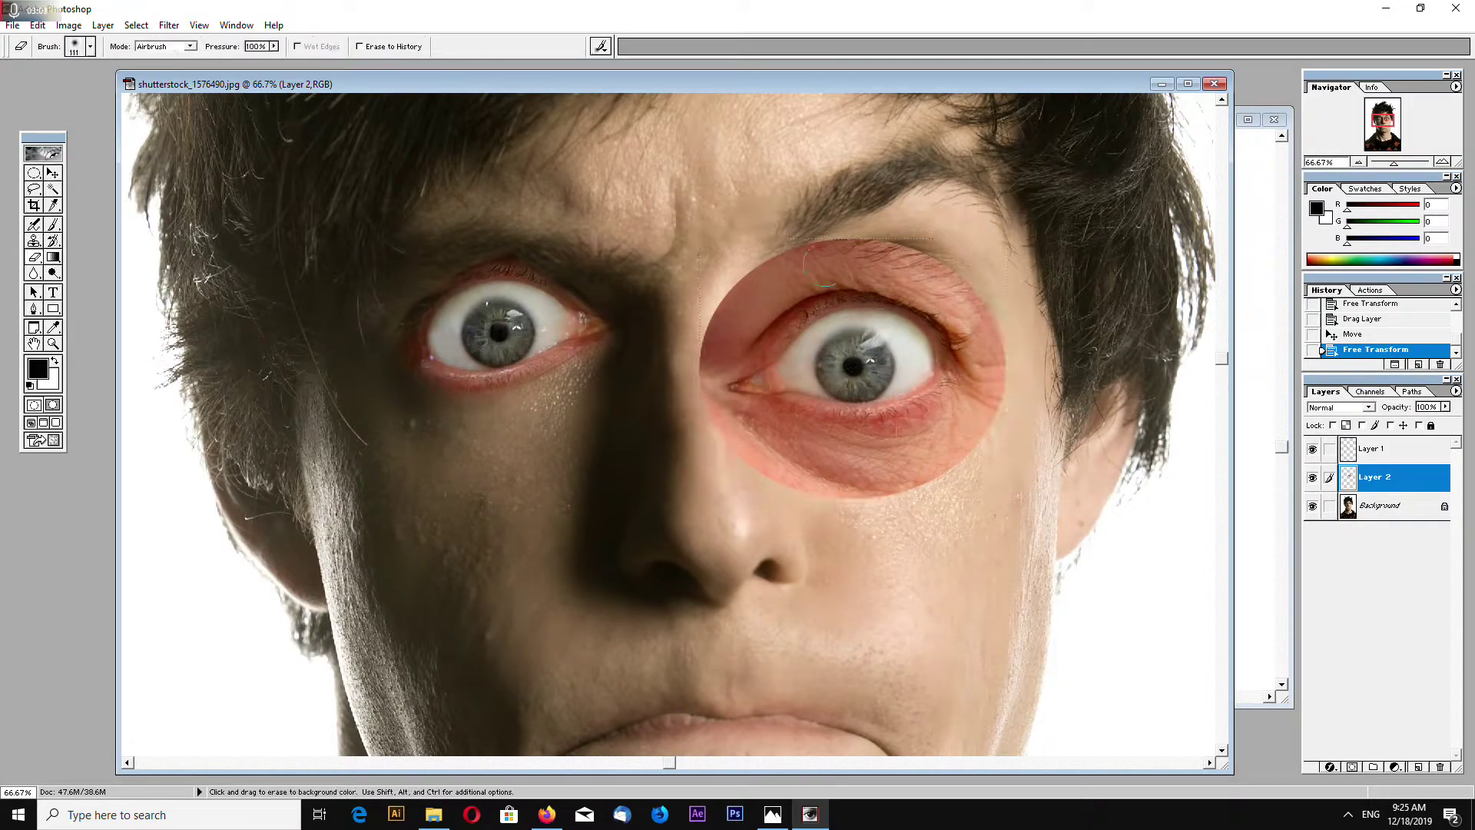
{"action": "mouse_move", "coordinate": [755, 266]}
{"action": "left_mouse_down"}
{"action": "mouse_move", "coordinate": [926, 265]}
{"action": "mouse_move", "coordinate": [975, 306]}
{"action": "mouse_move", "coordinate": [991, 350]}
{"action": "mouse_move", "coordinate": [987, 406]}
{"action": "mouse_move", "coordinate": [959, 449]}
{"action": "mouse_move", "coordinate": [860, 488]}
{"action": "mouse_move", "coordinate": [777, 480]}
{"action": "mouse_move", "coordinate": [716, 418]}
{"action": "mouse_move", "coordinate": [697, 338]}
{"action": "mouse_move", "coordinate": [743, 276]}
{"action": "mouse_move", "coordinate": [711, 355]}
{"action": "mouse_move", "coordinate": [790, 286]}
{"action": "mouse_move", "coordinate": [914, 284]}
{"action": "mouse_move", "coordinate": [968, 308]}
{"action": "mouse_move", "coordinate": [997, 391]}
{"action": "mouse_move", "coordinate": [966, 417]}
{"action": "mouse_move", "coordinate": [894, 438]}
{"action": "mouse_move", "coordinate": [726, 402]}
{"action": "left_mouse_up"}
{"action": "left_click_drag", "start_coordinate": [783, 452], "coordinate": [861, 481]}
{"action": "mouse_move", "coordinate": [698, 388]}
{"action": "left_mouse_down"}
{"action": "mouse_move", "coordinate": [781, 306]}
{"action": "mouse_move", "coordinate": [839, 275]}
{"action": "mouse_move", "coordinate": [922, 293]}
{"action": "mouse_move", "coordinate": [969, 324]}
{"action": "mouse_move", "coordinate": [1007, 396]}
{"action": "left_mouse_up"}
Step: Shift the cleaned eye up into place over the young man's right-hand eye and make the Background layer active
{"action": "key", "text": "v"}
{"action": "left_click_drag", "start_coordinate": [853, 367], "coordinate": [875, 310]}
{"action": "left_click", "coordinate": [891, 461]}
{"action": "key", "text": "ctrl+minus"}
{"action": "key", "text": "ctrl+minus"}
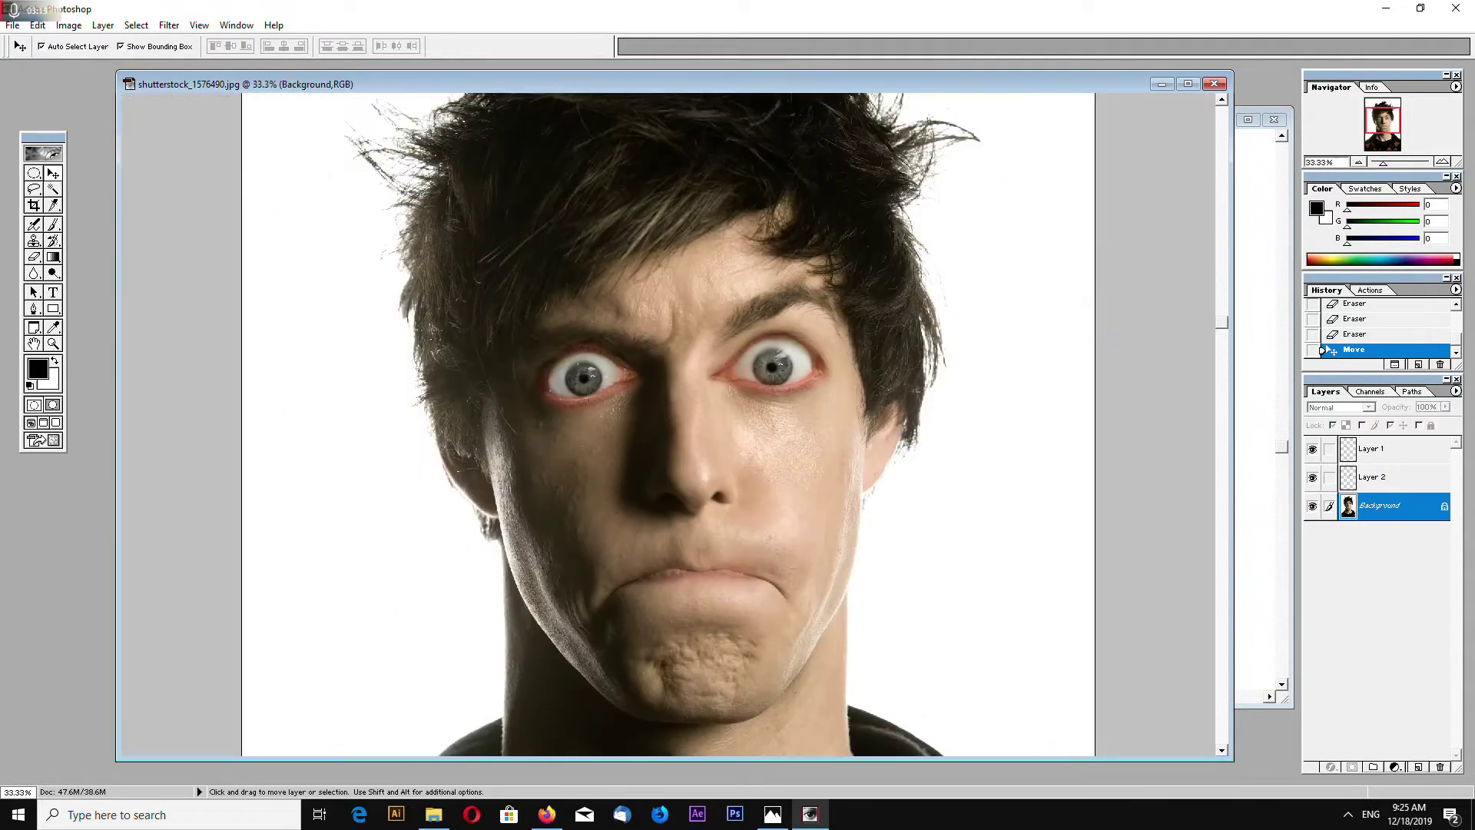
{"action": "key", "text": "ctrl+minus"}
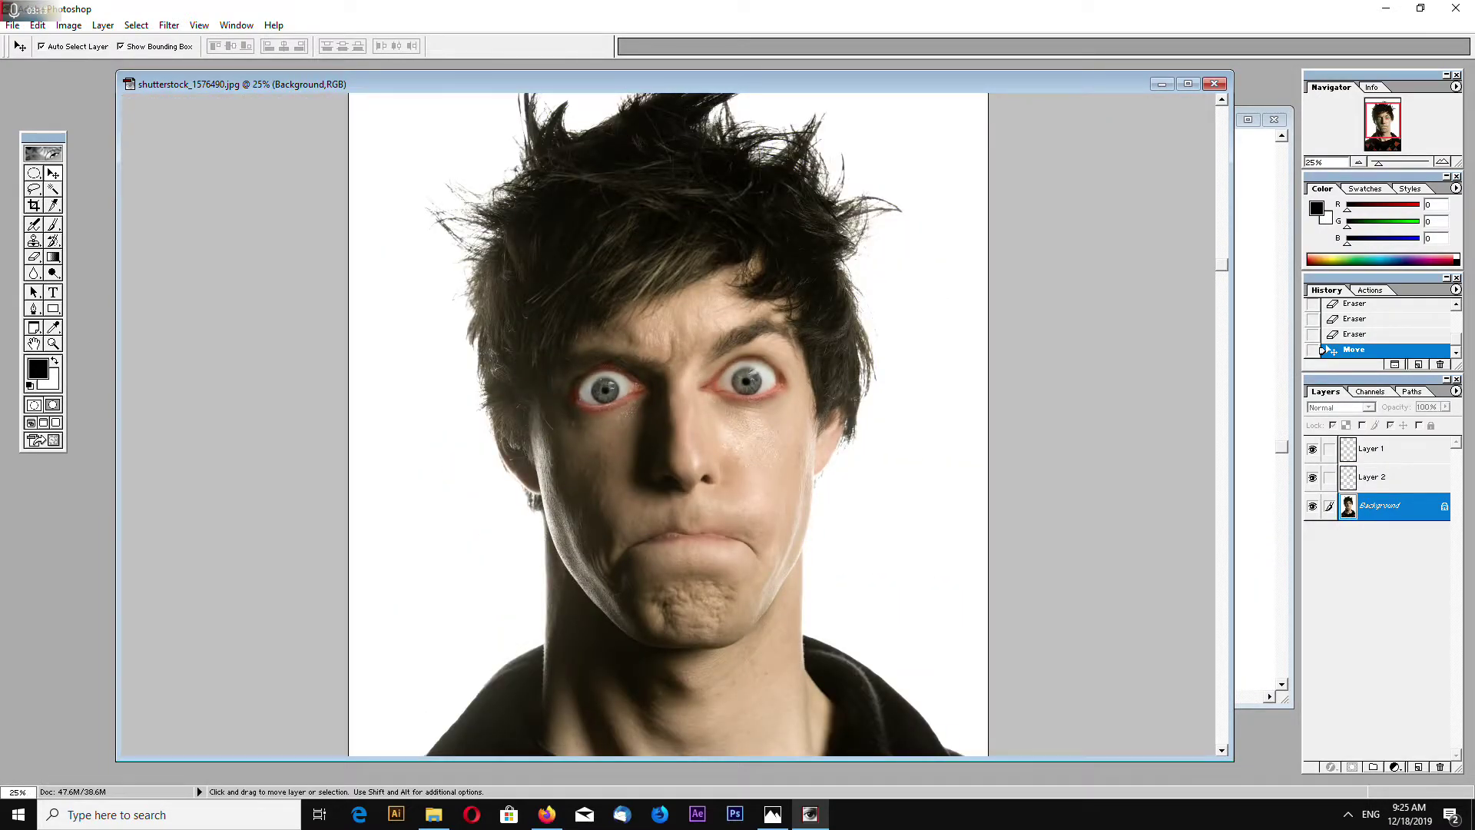
Step: Move the two portrait windows apart and bring pulling-tongue-out-stock-picture-2735718.jpg to the front
{"action": "left_click", "coordinate": [1269, 384]}
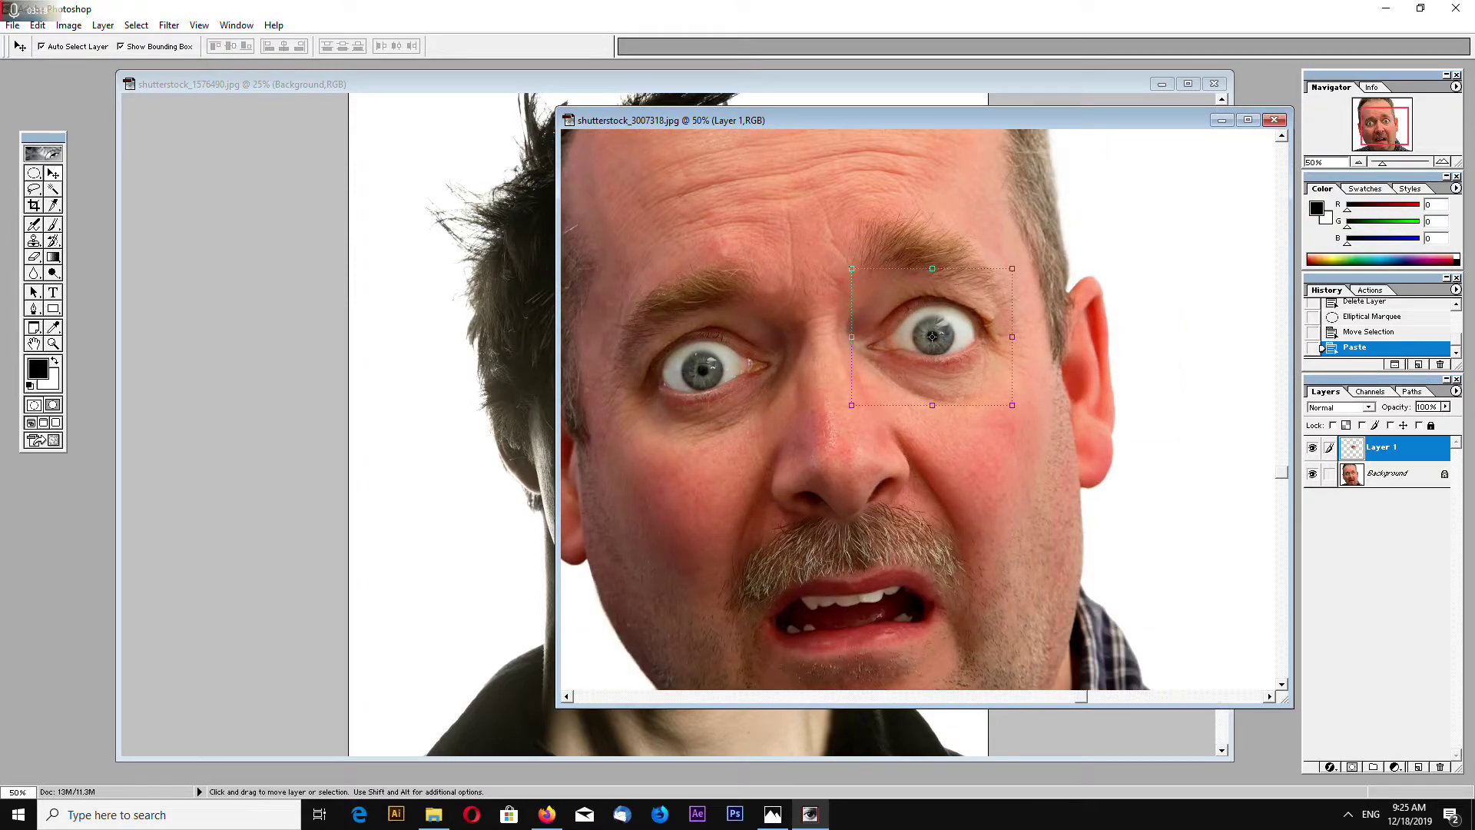
{"action": "left_click_drag", "start_coordinate": [900, 122], "coordinate": [1127, 123]}
{"action": "left_click", "coordinate": [814, 476]}
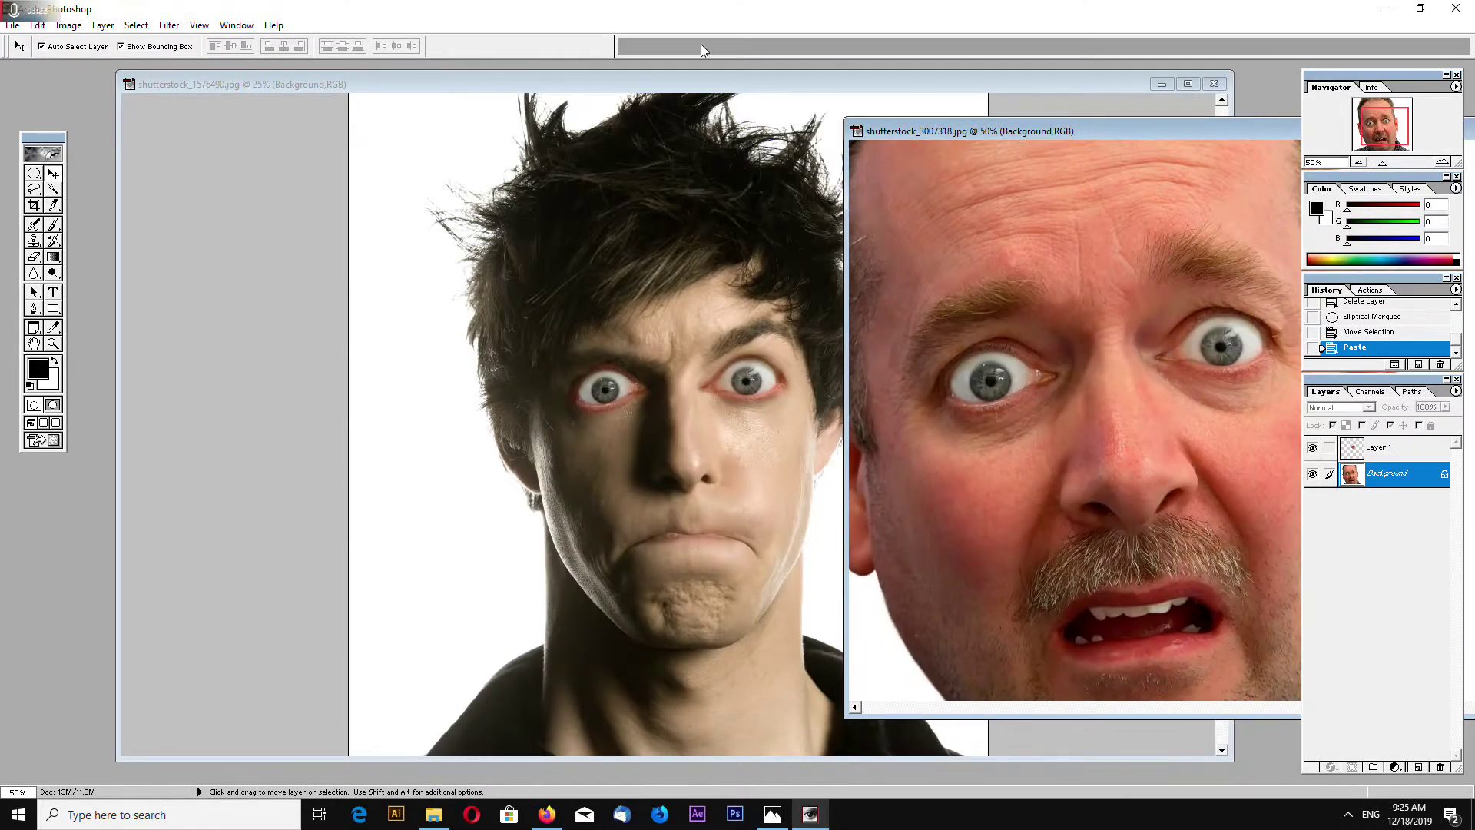
{"action": "left_click", "coordinate": [1019, 88]}
{"action": "left_click_drag", "start_coordinate": [822, 84], "coordinate": [677, 175]}
{"action": "left_click", "coordinate": [827, 157]}
{"action": "left_click_drag", "start_coordinate": [921, 171], "coordinate": [519, 131]}
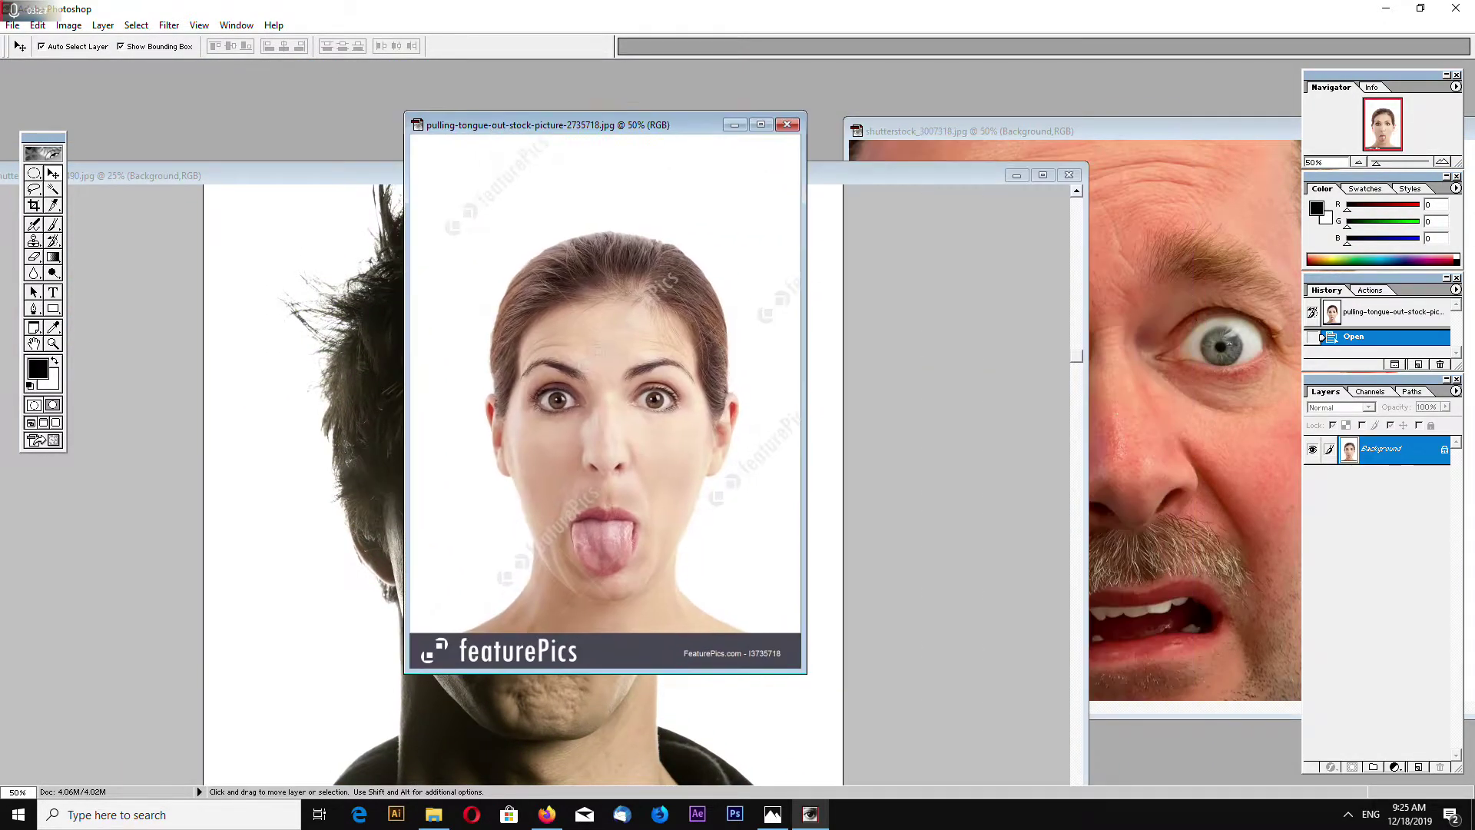
Step: Magnify the woman's mouth to 200% and enlarge its image window to show the cheeks and nose
{"action": "key", "text": "ctrl+plus"}
{"action": "key", "text": "ctrl+plus"}
{"action": "left_click_drag", "start_coordinate": [808, 402], "coordinate": [814, 559]}
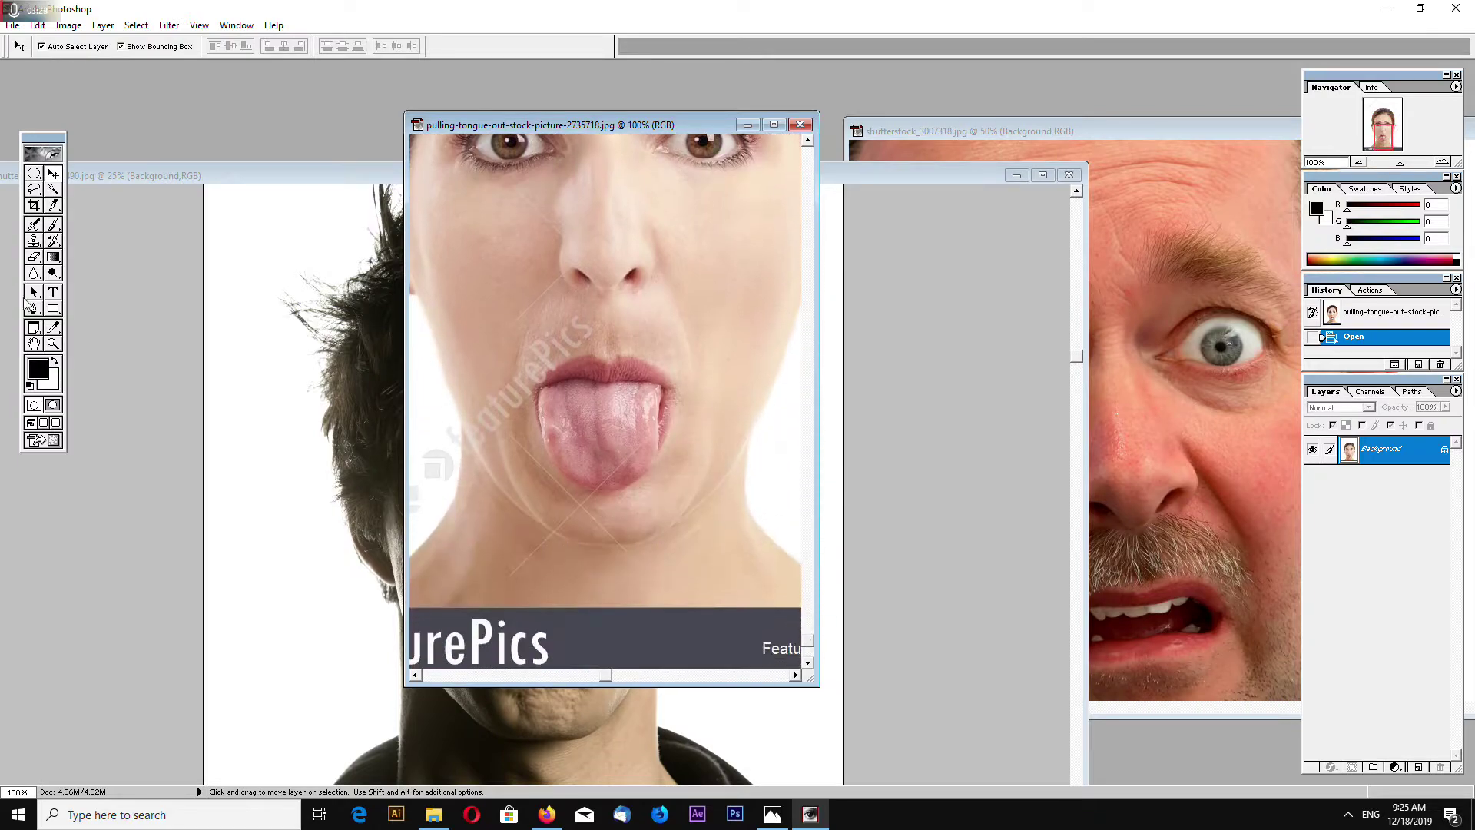
{"action": "key", "text": "ctrl+plus"}
{"action": "left_click", "coordinate": [33, 176]}
{"action": "key", "text": "ctrl+minus"}
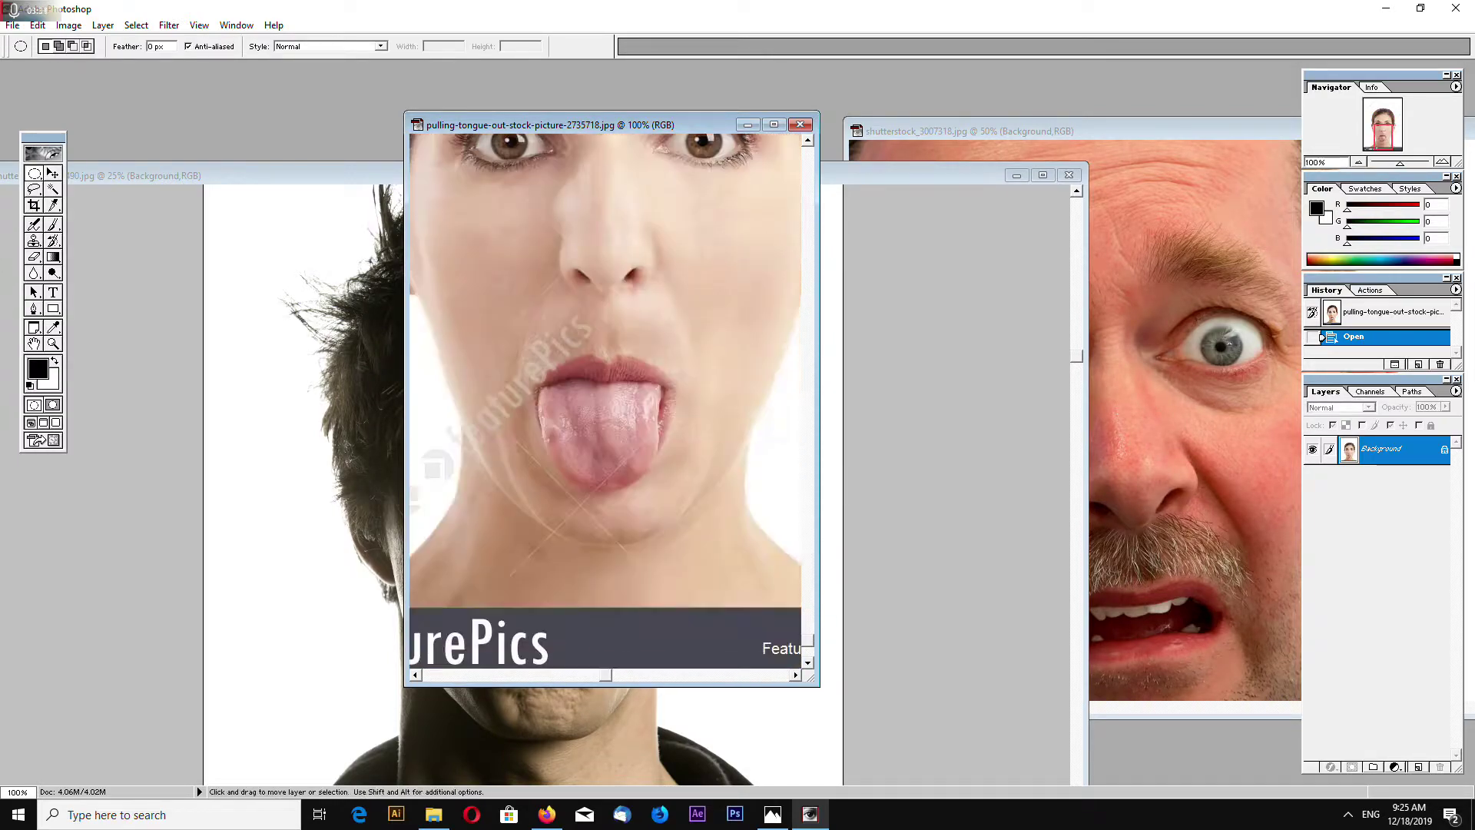
{"action": "key", "text": "ctrl+plus"}
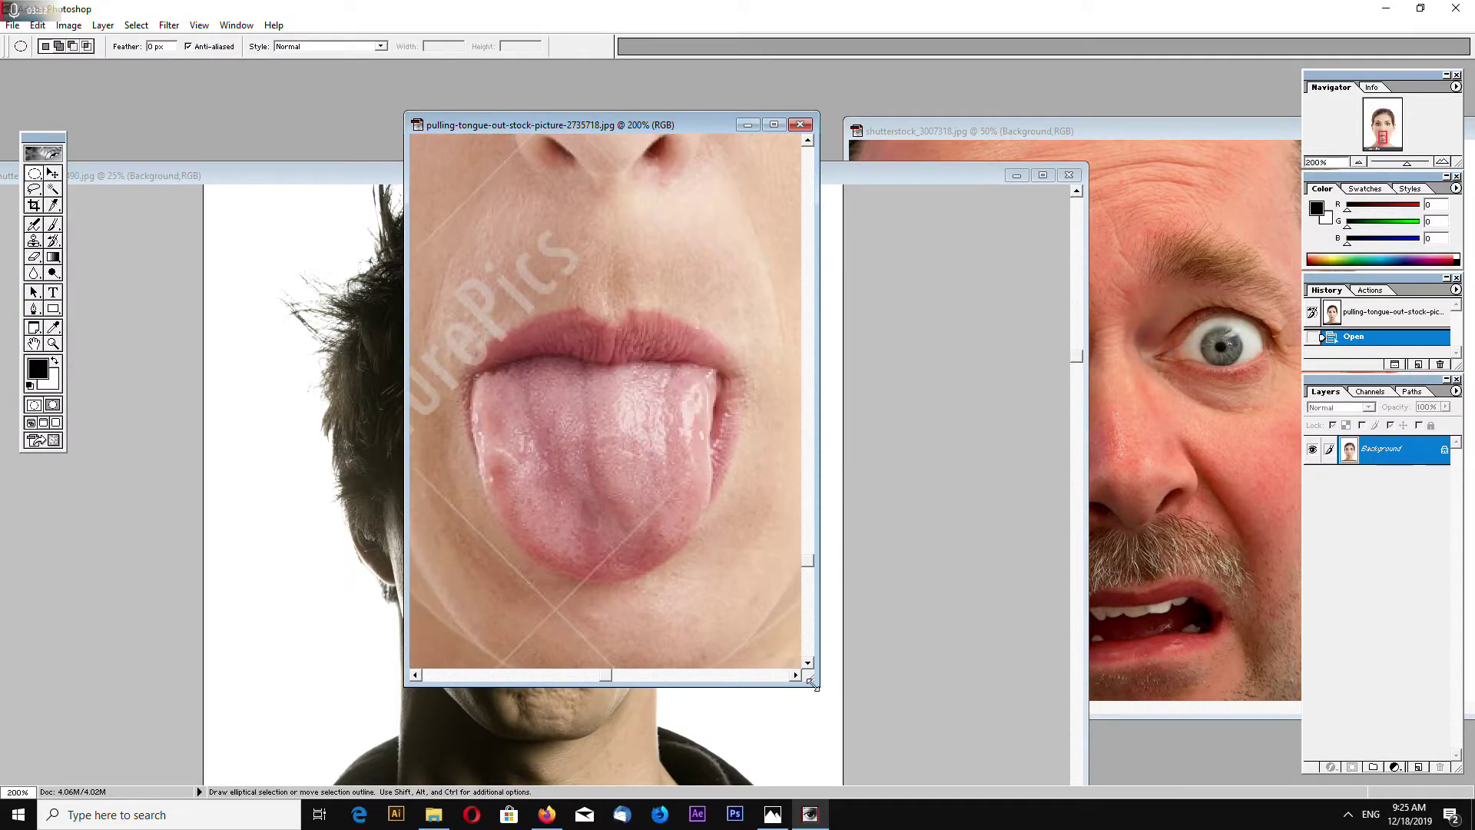
{"action": "left_click_drag", "start_coordinate": [812, 683], "coordinate": [1213, 732]}
{"action": "left_click_drag", "start_coordinate": [1002, 724], "coordinate": [833, 724]}
{"action": "scroll", "coordinate": [738, 538], "scroll_direction": "down", "scroll_amount": 1}
{"action": "scroll", "coordinate": [649, 405], "scroll_direction": "up", "scroll_amount": 1}
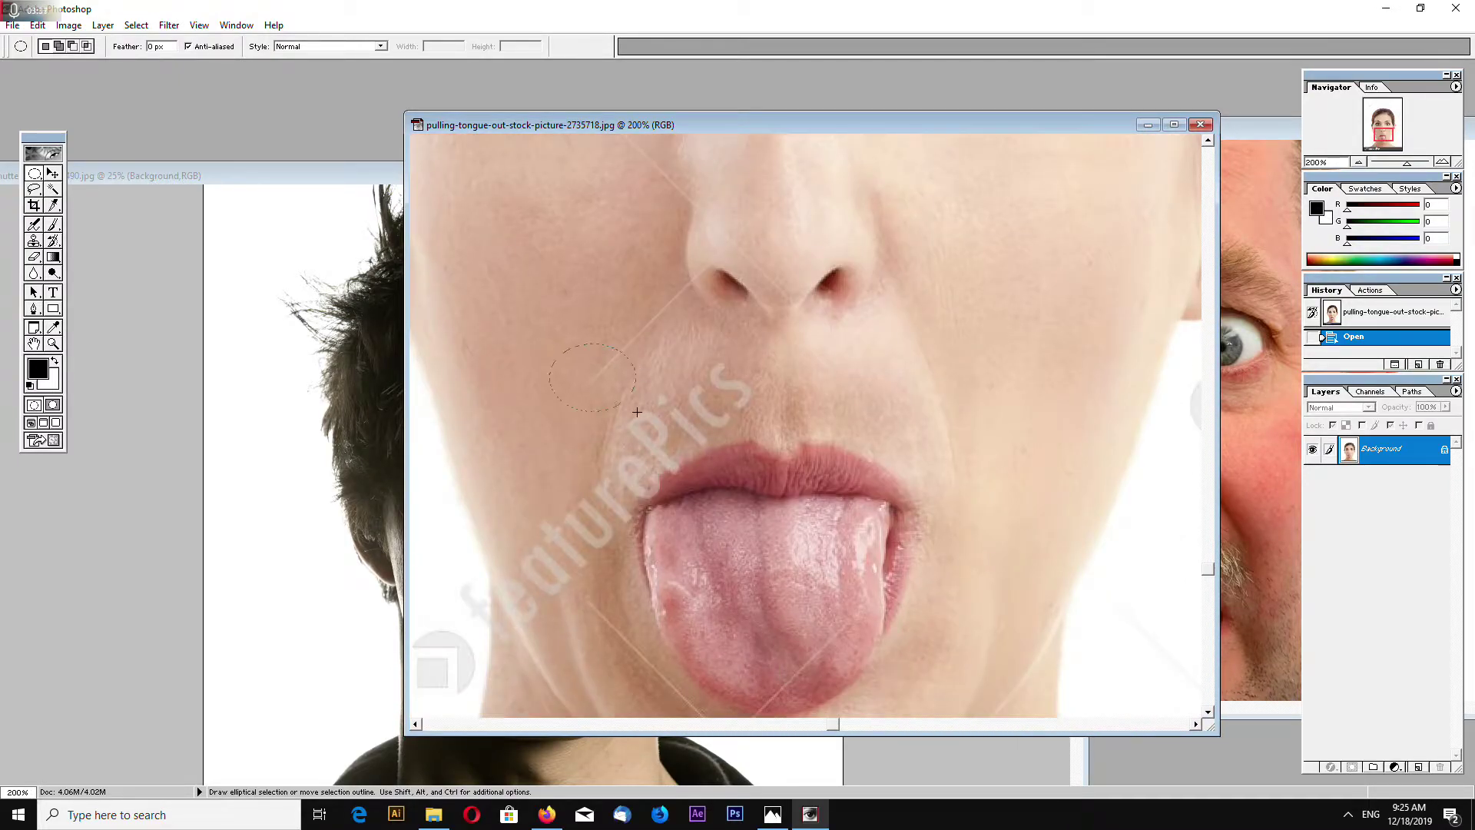
Step: Make a circular marquee selection of clean skin on the woman's left-hand cheek beside the nose
{"action": "left_click_drag", "start_coordinate": [618, 444], "coordinate": [670, 444]}
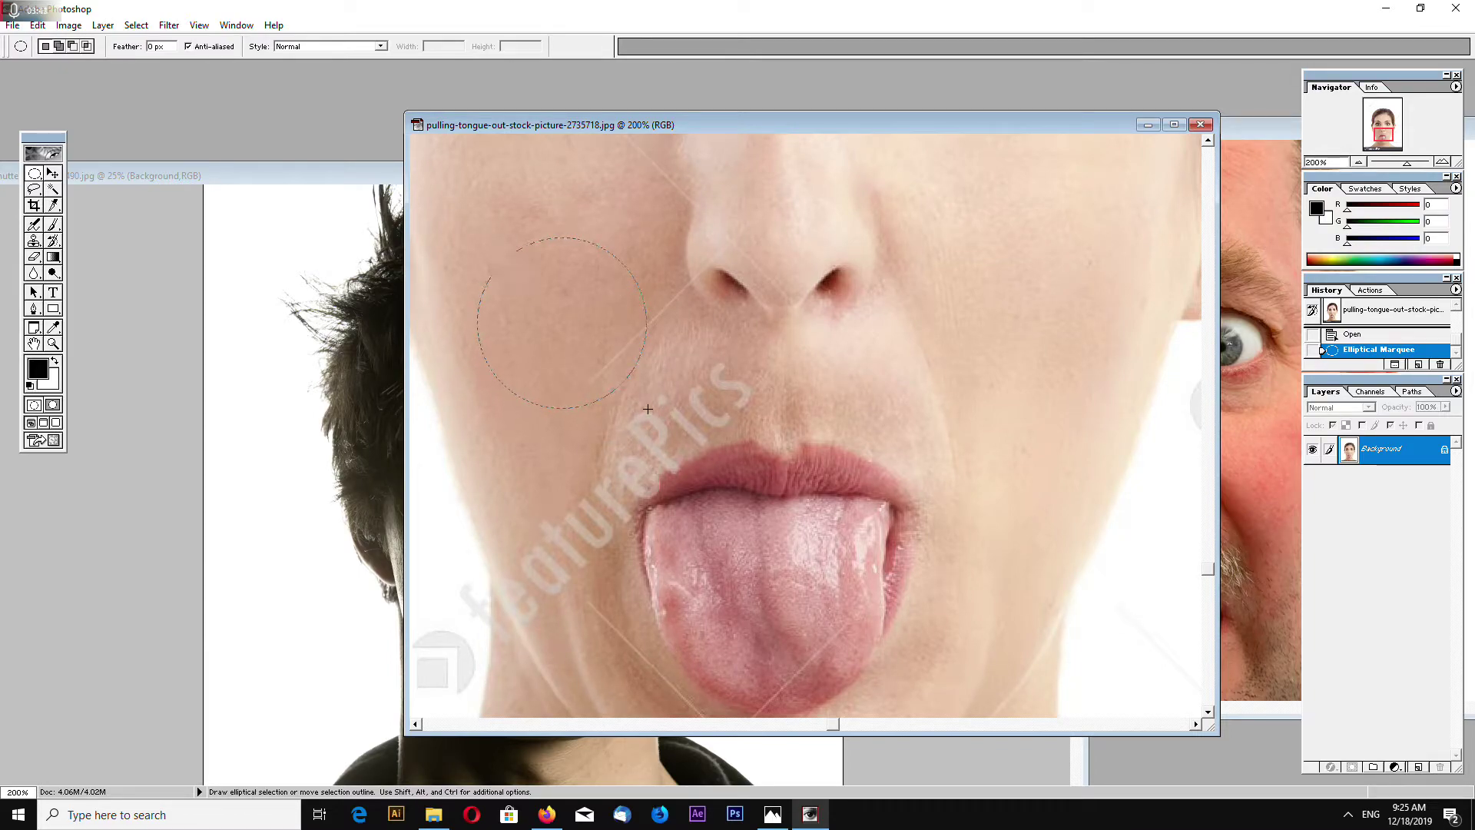
{"action": "left_click_drag", "start_coordinate": [648, 409], "coordinate": [648, 409]}
{"action": "left_click_drag", "start_coordinate": [565, 326], "coordinate": [547, 289]}
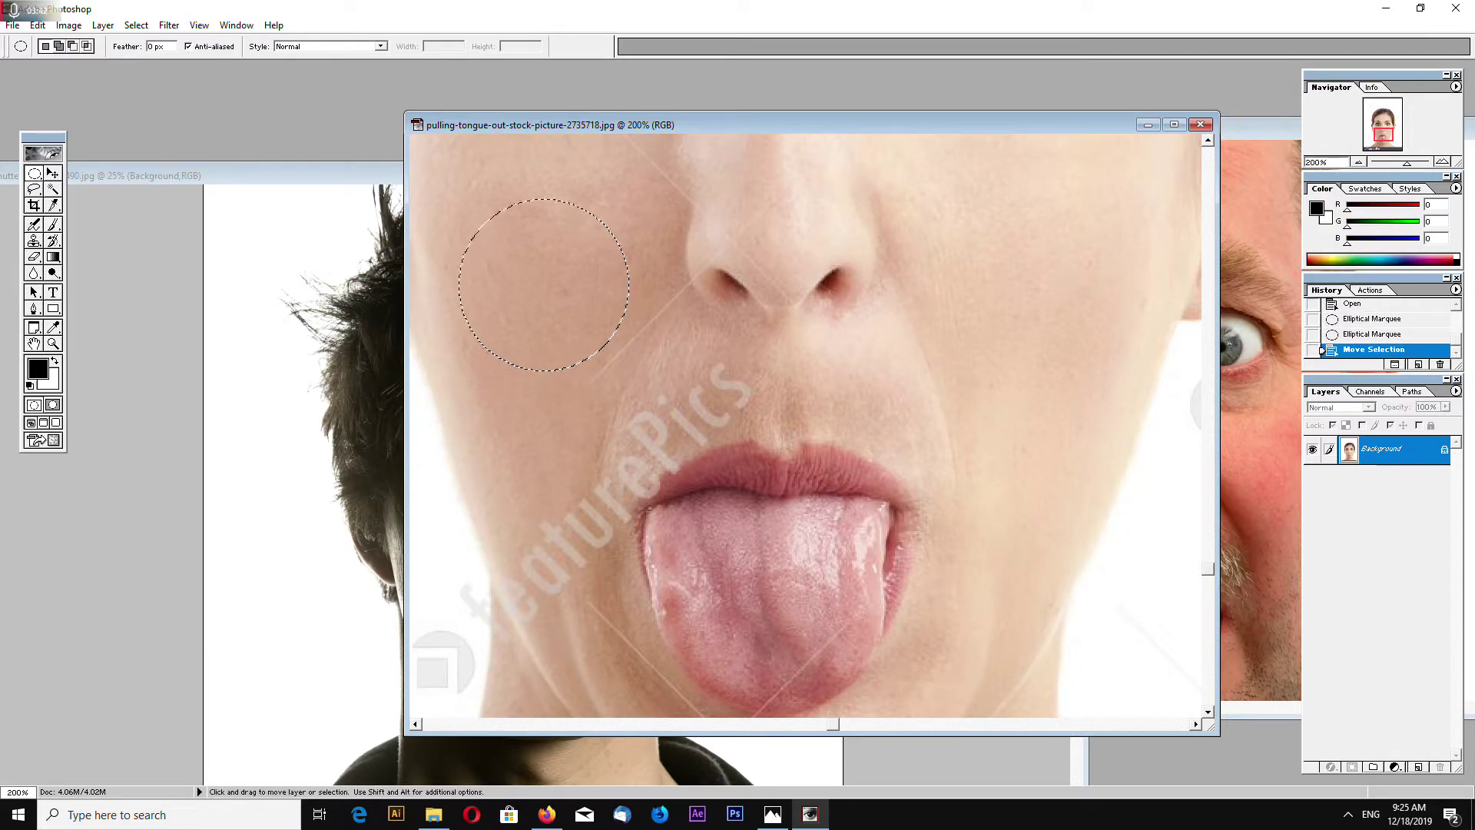
Step: Copy the selected cheek skin to a new layer and place the patch over the right-hand corner of the mouth
{"action": "key", "text": "ctrl+c"}
{"action": "key", "text": "ctrl+v"}
{"action": "left_click", "coordinate": [52, 173]}
{"action": "left_click_drag", "start_coordinate": [540, 285], "coordinate": [877, 473]}
Step: Reduce the Eraser's soft brush to 56 pixels and soften the edges of the skin patch
{"action": "left_click", "coordinate": [36, 258]}
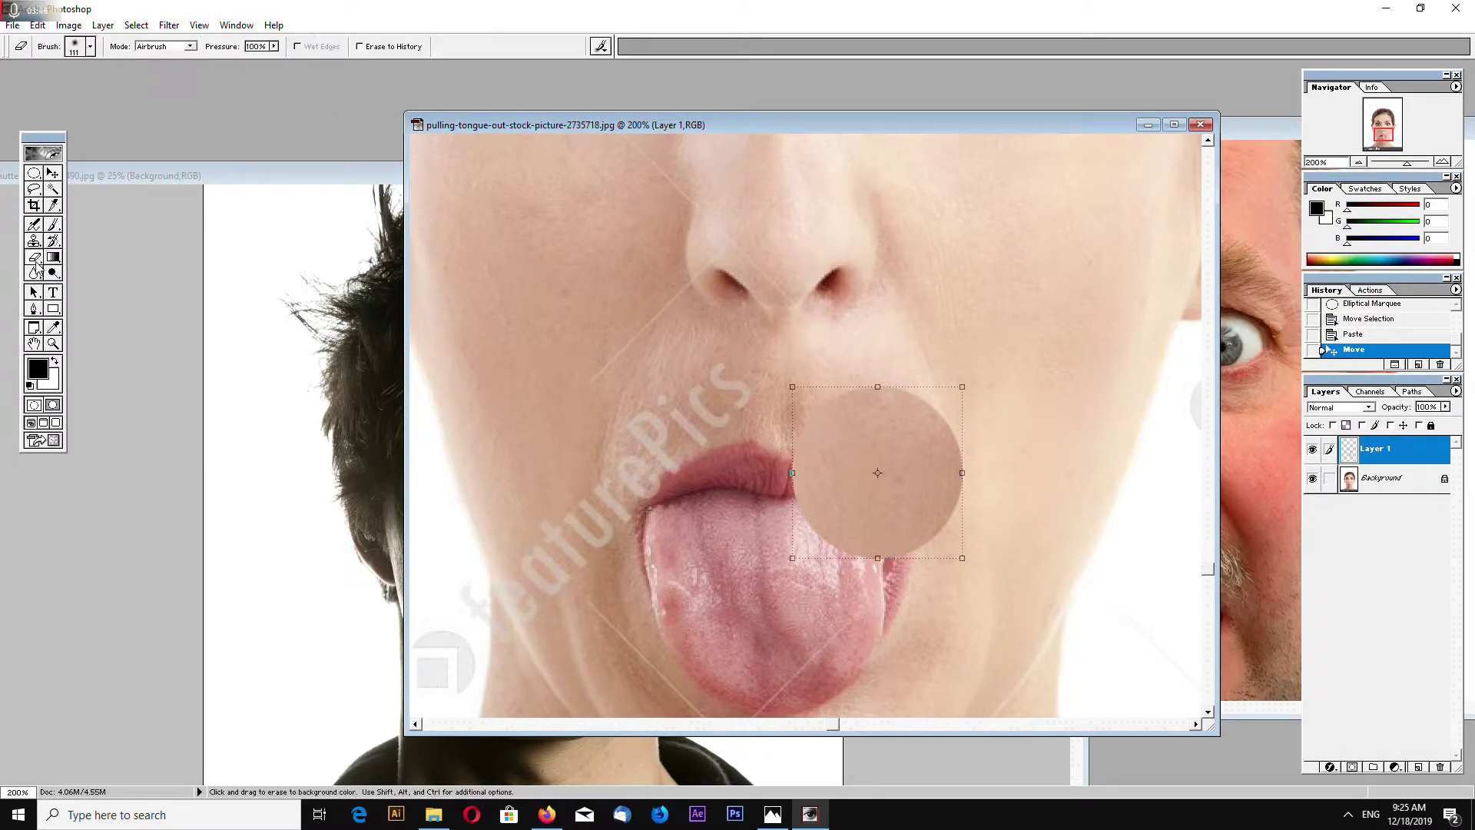
{"action": "right_click", "coordinate": [833, 394]}
{"action": "left_click", "coordinate": [895, 402]}
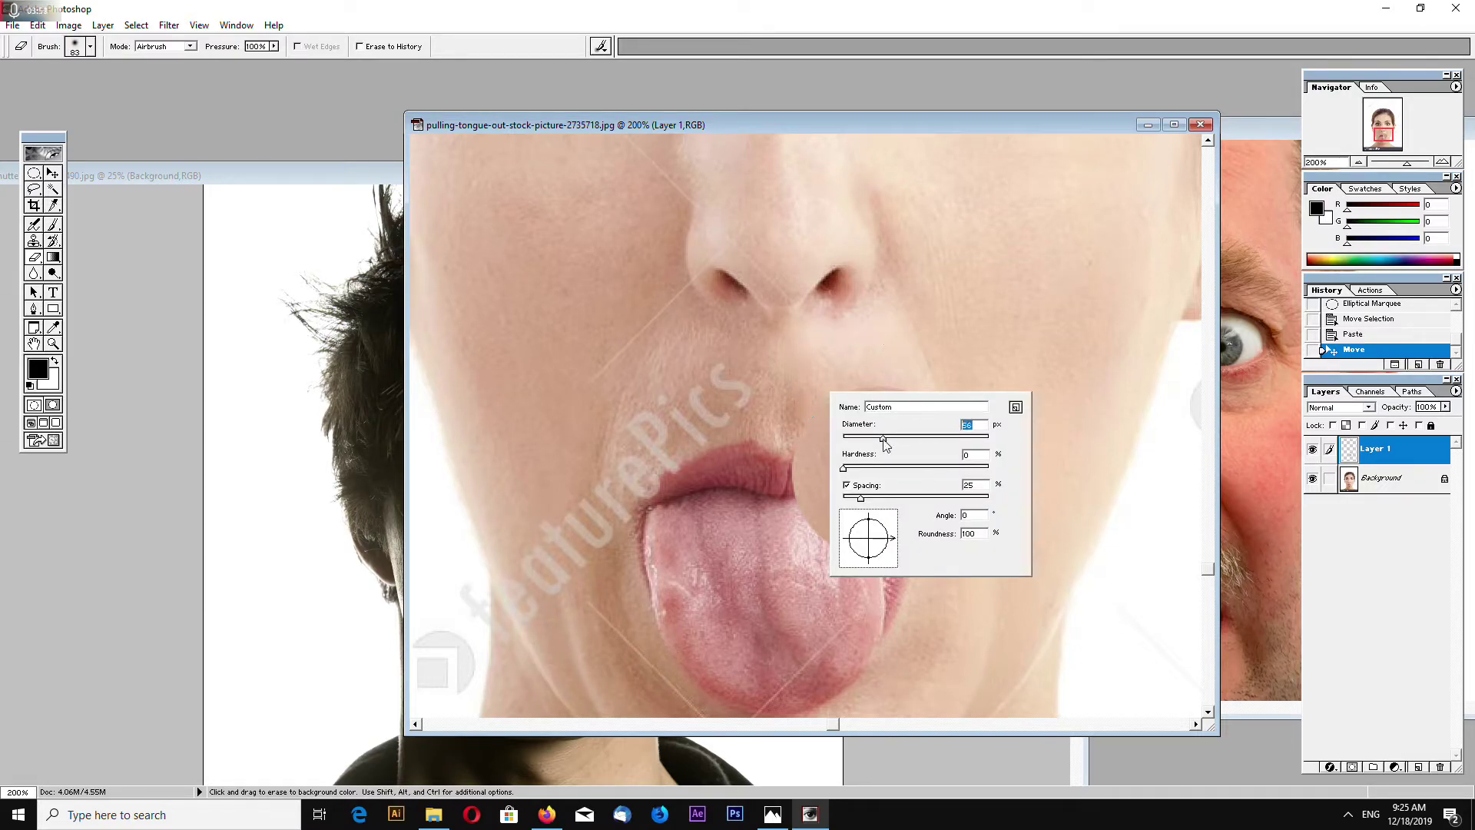
{"action": "mouse_move", "coordinate": [844, 378]}
{"action": "left_mouse_down"}
{"action": "mouse_move", "coordinate": [896, 369]}
{"action": "mouse_move", "coordinate": [940, 396]}
{"action": "mouse_move", "coordinate": [979, 466]}
{"action": "mouse_move", "coordinate": [978, 530]}
{"action": "mouse_move", "coordinate": [870, 581]}
{"action": "mouse_move", "coordinate": [800, 542]}
{"action": "mouse_move", "coordinate": [770, 487]}
{"action": "mouse_move", "coordinate": [774, 418]}
{"action": "mouse_move", "coordinate": [815, 384]}
{"action": "mouse_move", "coordinate": [937, 382]}
{"action": "mouse_move", "coordinate": [991, 467]}
{"action": "mouse_move", "coordinate": [932, 568]}
{"action": "left_mouse_up"}
Step: Place the skin patch over the watermark above the left-hand upper lip and erase its edge along the lip
{"action": "left_click", "coordinate": [56, 176]}
{"action": "left_click_drag", "start_coordinate": [918, 440], "coordinate": [768, 350]}
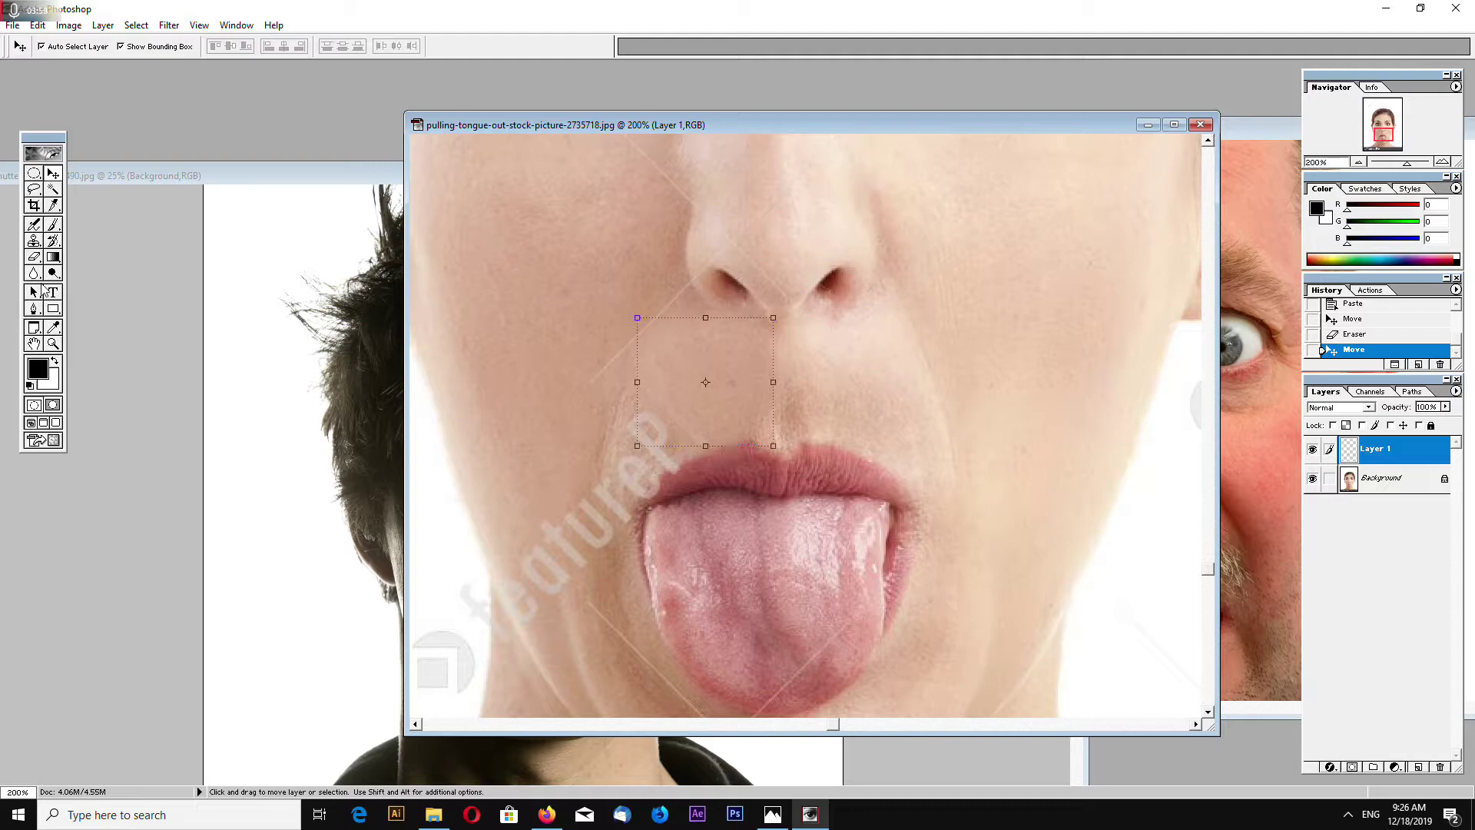
{"action": "left_click", "coordinate": [34, 256]}
{"action": "left_click_drag", "start_coordinate": [774, 479], "coordinate": [680, 494]}
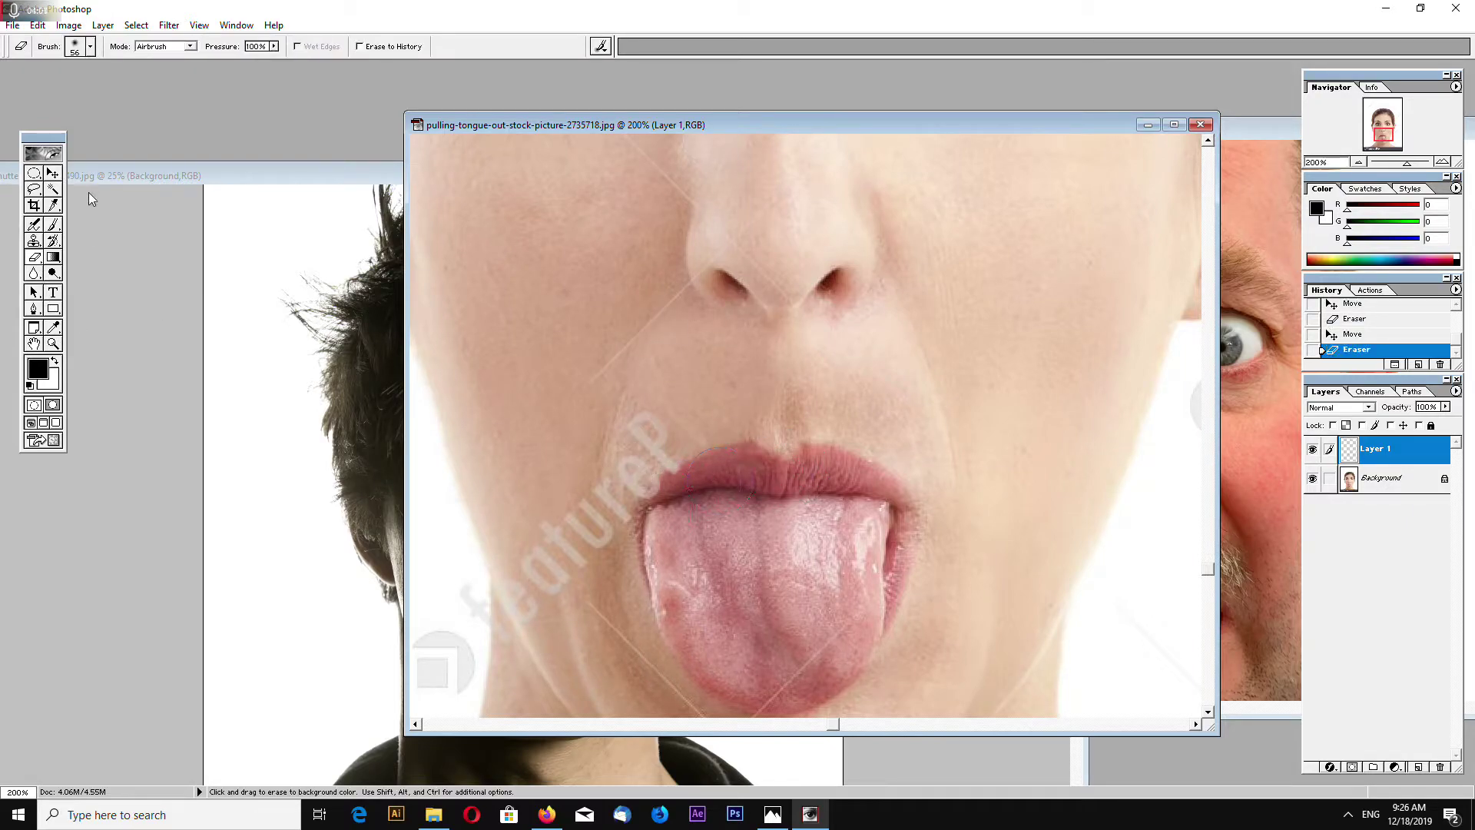
Step: Duplicate the skin patch four times down the left-hand cheek to cover the featurePics watermark lettering
{"action": "left_click", "coordinate": [52, 177]}
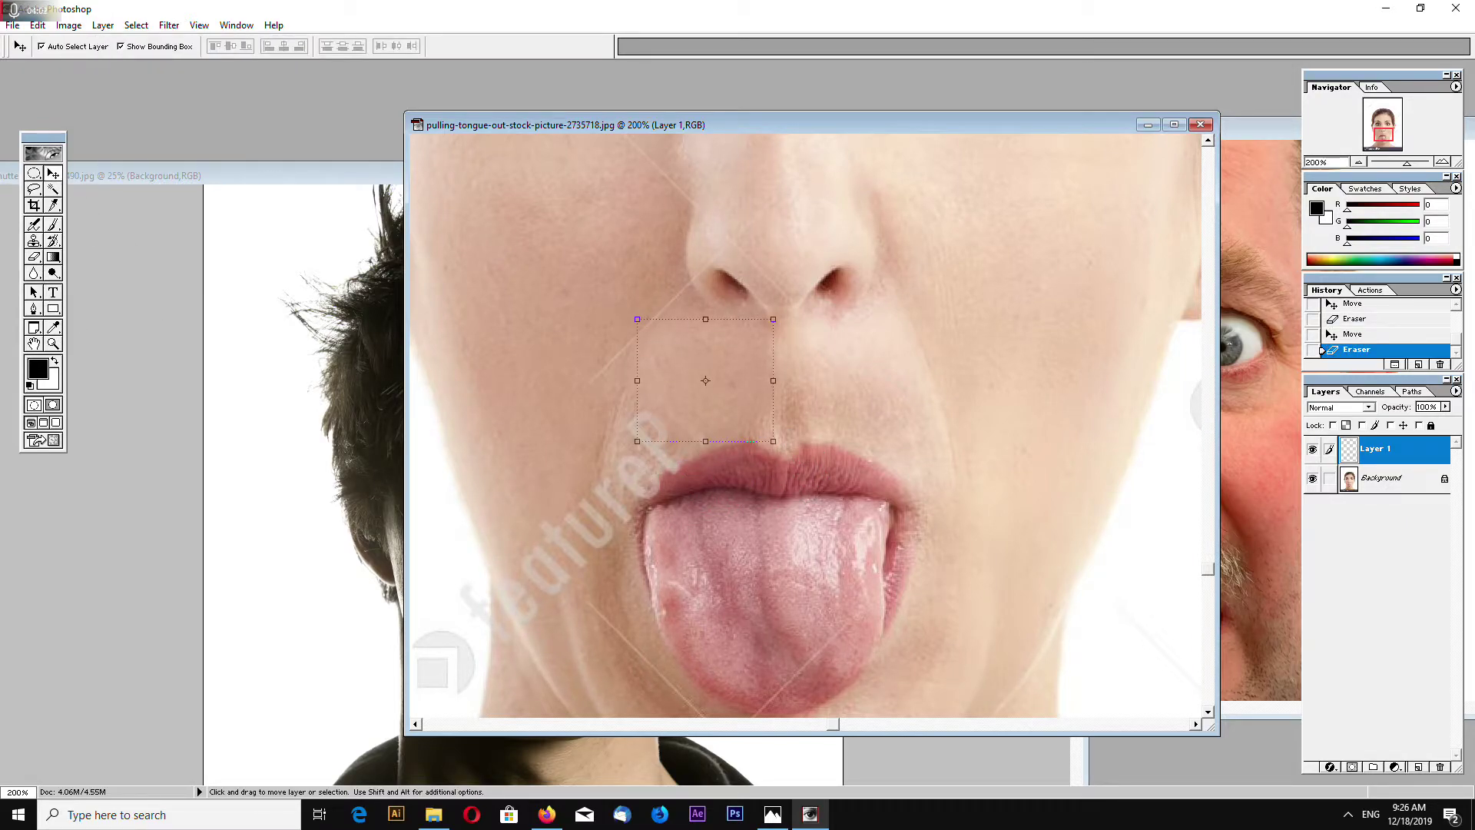
{"action": "left_click_drag", "start_coordinate": [705, 388], "coordinate": [636, 428]}
{"action": "left_click_drag", "start_coordinate": [636, 428], "coordinate": [615, 511]}
{"action": "left_click_drag", "start_coordinate": [615, 511], "coordinate": [616, 465]}
{"action": "left_click_drag", "start_coordinate": [616, 465], "coordinate": [556, 575]}
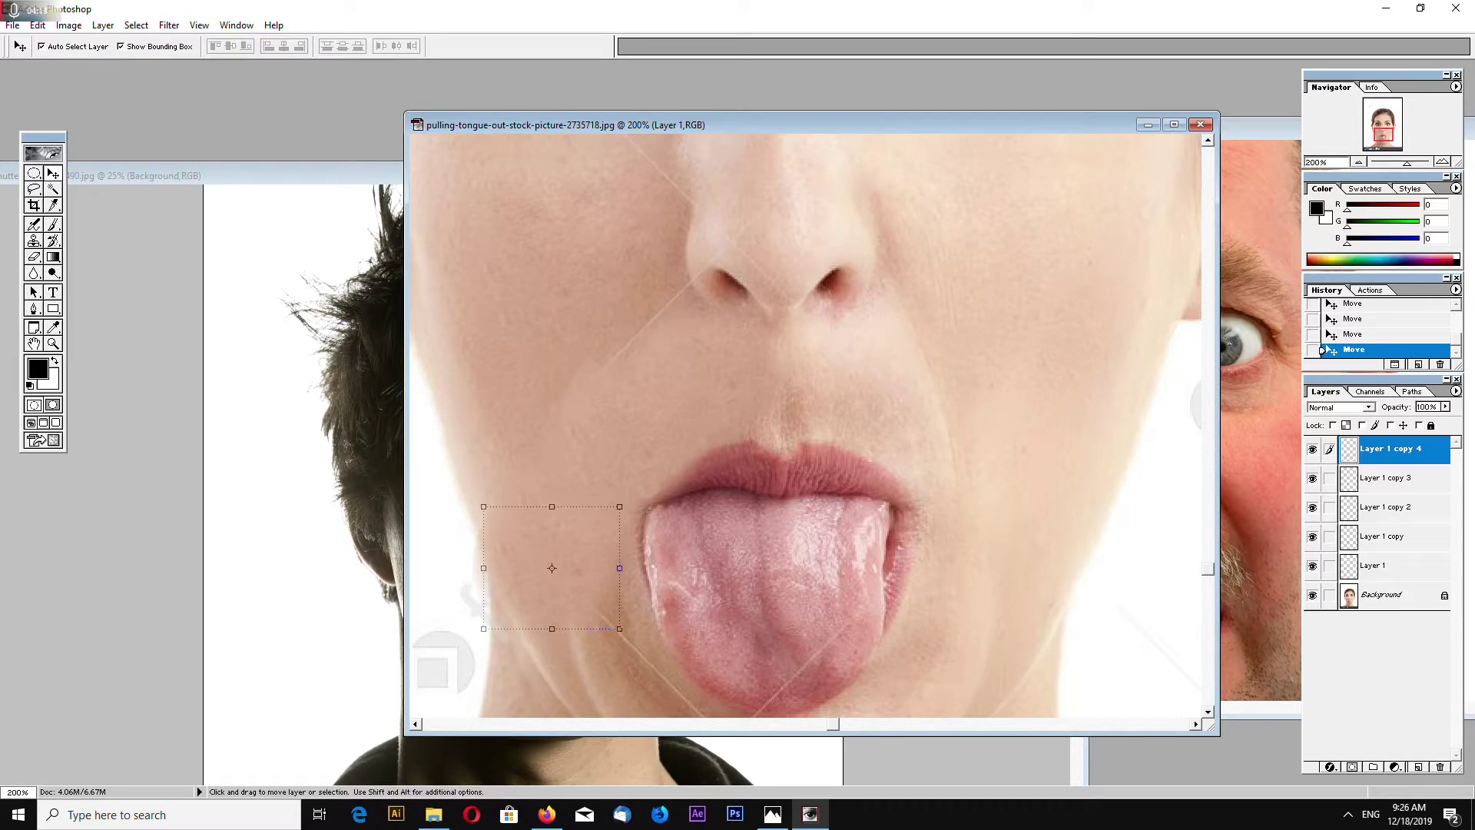
Step: Try to select the skin-patch layers together with the Background layer
{"action": "left_click", "coordinate": [624, 452]}
{"action": "left_click", "coordinate": [710, 381]}
{"action": "left_click", "coordinate": [647, 381]}
{"action": "left_click", "coordinate": [572, 507]}
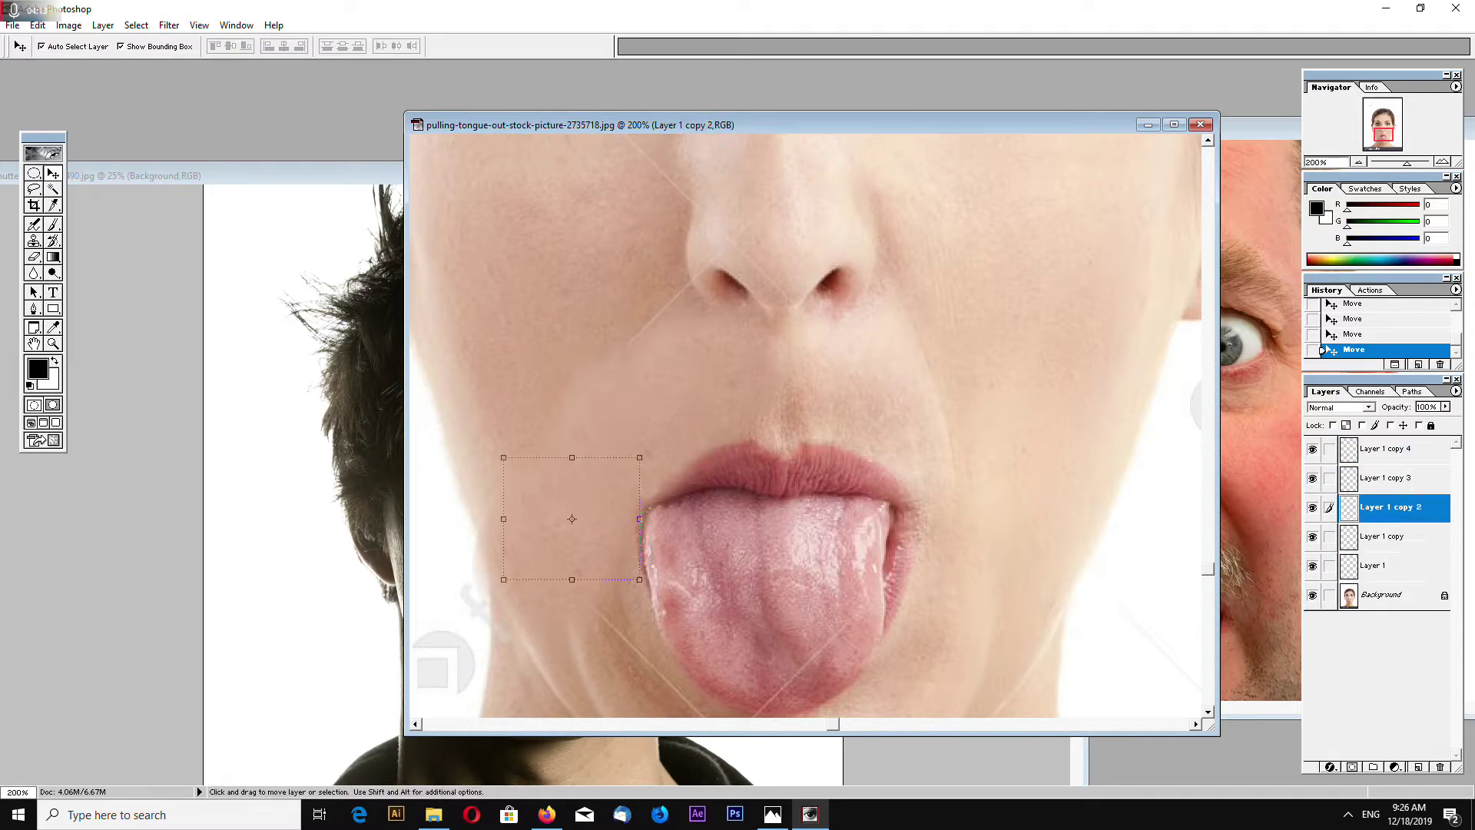
{"action": "left_click", "coordinate": [1388, 449]}
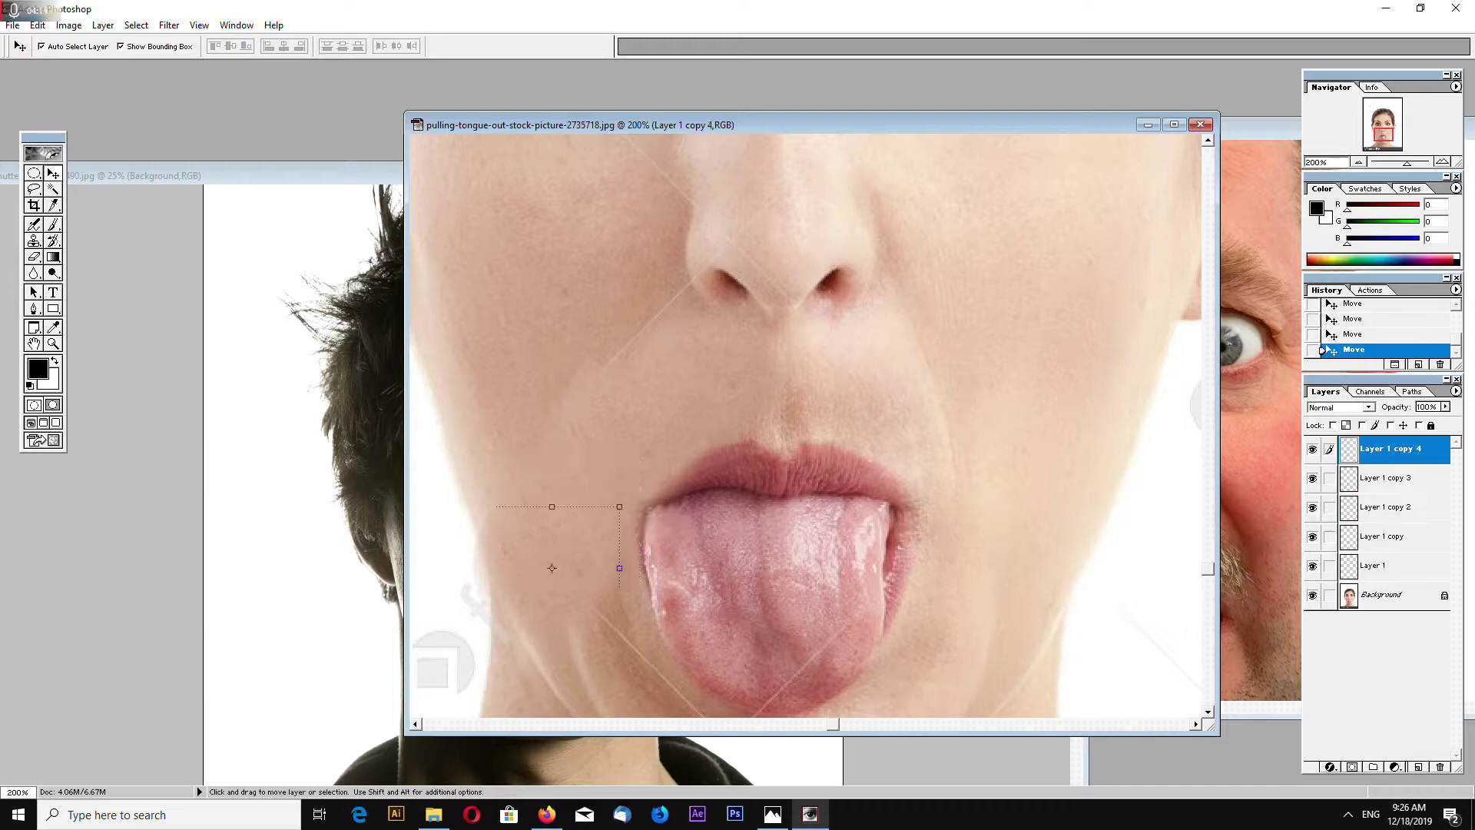
{"action": "left_click", "coordinate": [1383, 565], "text": "shift"}
{"action": "left_click", "coordinate": [1388, 449]}
{"action": "left_click", "coordinate": [1383, 595], "text": "shift"}
{"action": "left_click", "coordinate": [552, 568]}
Step: Flatten the skin-patch layers and the woman's portrait into a single layer
{"action": "left_click", "coordinate": [103, 25]}
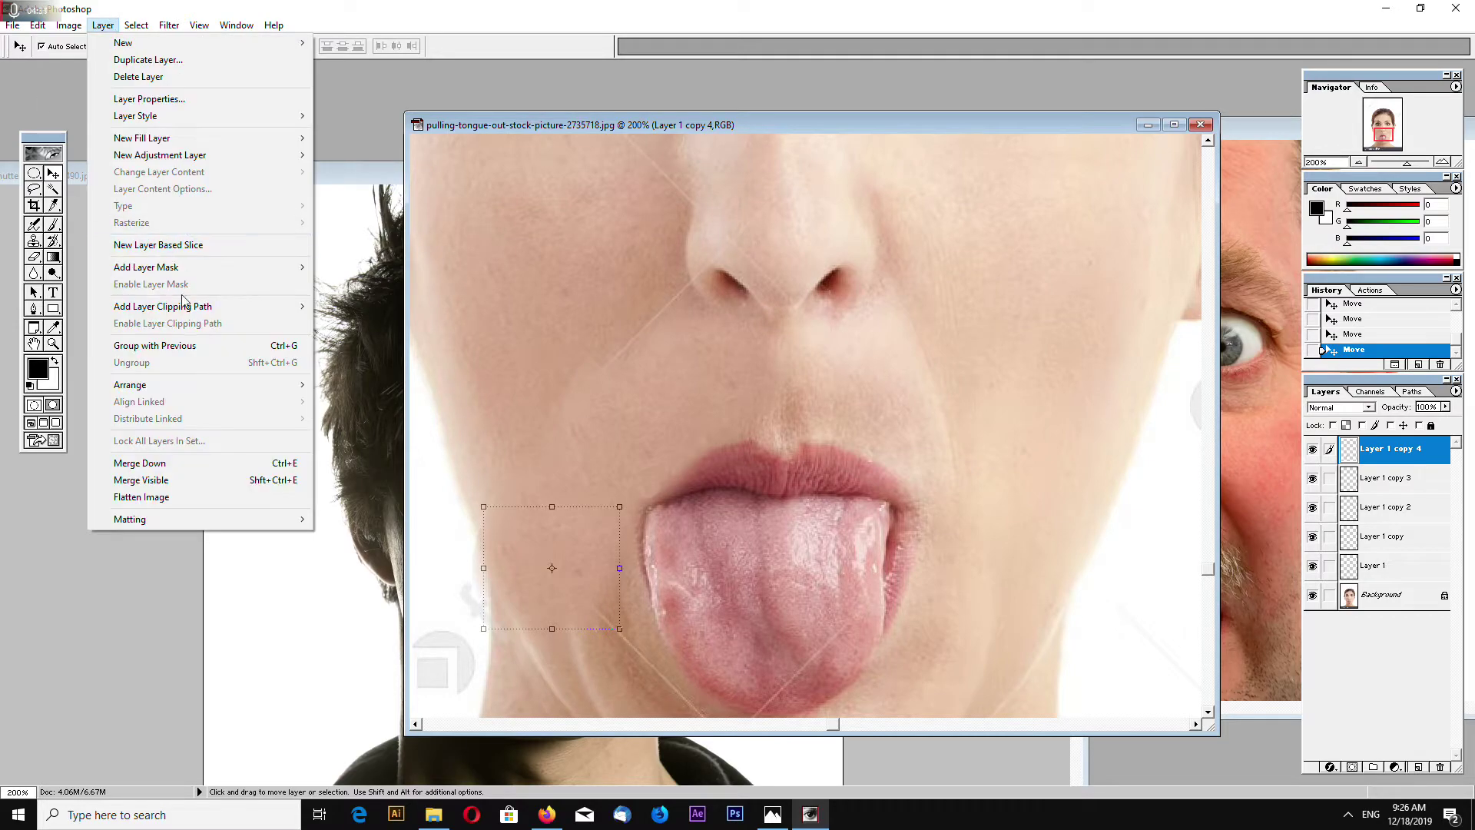
{"action": "left_click", "coordinate": [184, 498]}
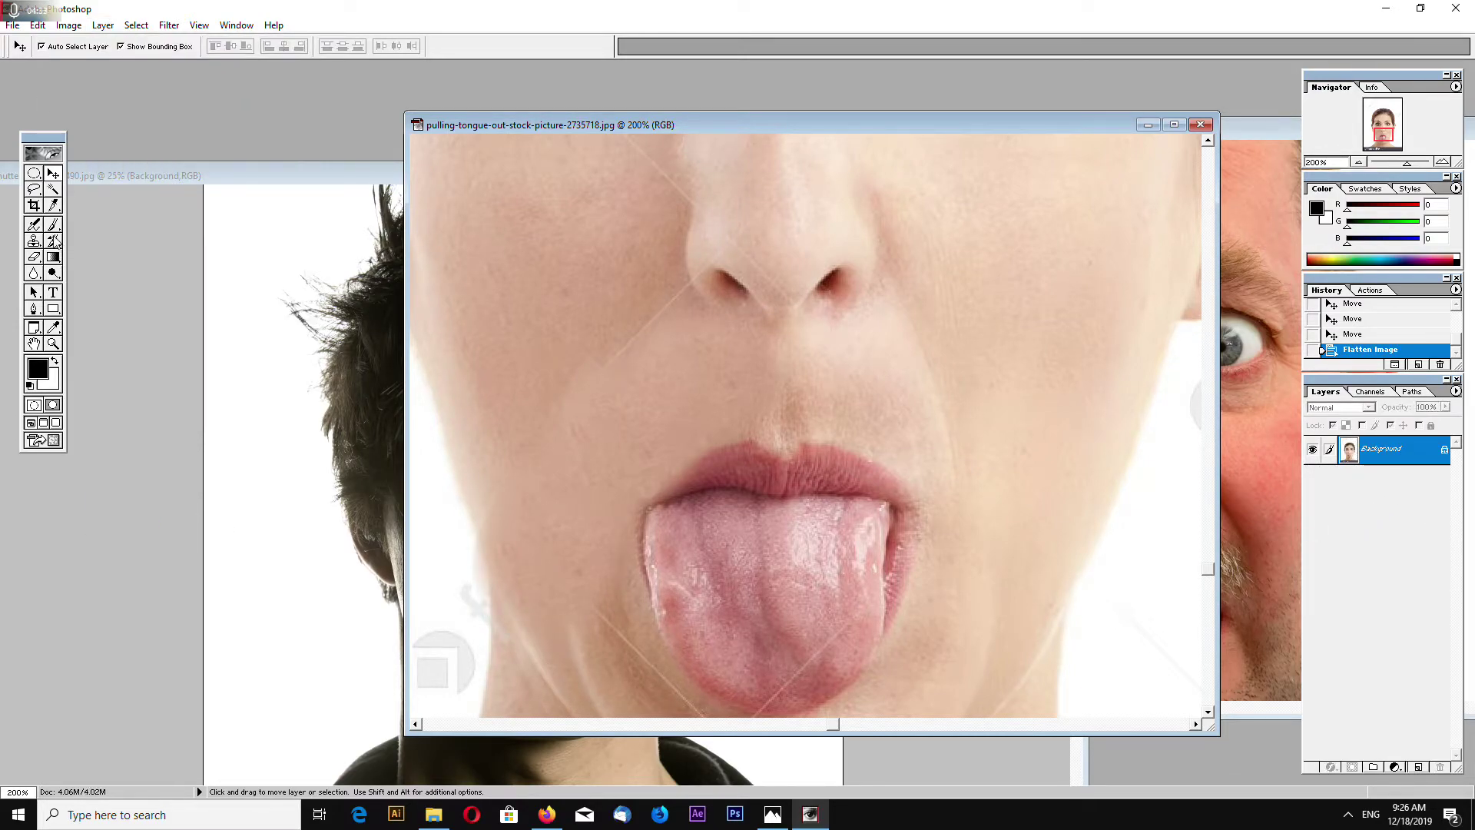
Step: Copy a circular selection of the woman's mouth and tongue into shutterstock_1576490.jpg as a new layer
{"action": "left_click", "coordinate": [33, 173]}
{"action": "key", "text": "ctrl+minus"}
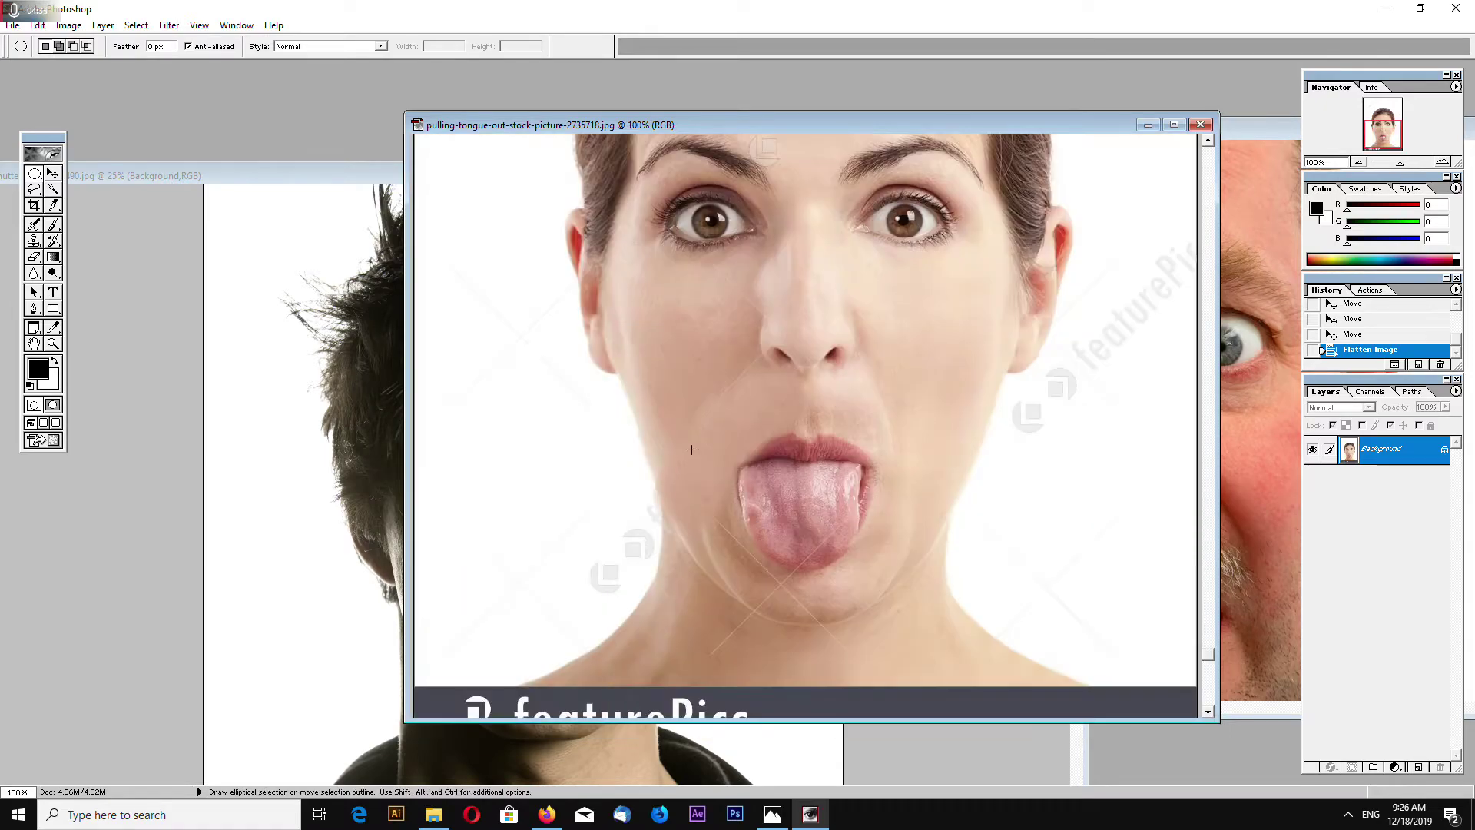
{"action": "left_click_drag", "start_coordinate": [901, 618], "coordinate": [859, 559]}
{"action": "key", "text": "ctrl+c"}
{"action": "left_click", "coordinate": [284, 390]}
{"action": "key", "text": "ctrl+v"}
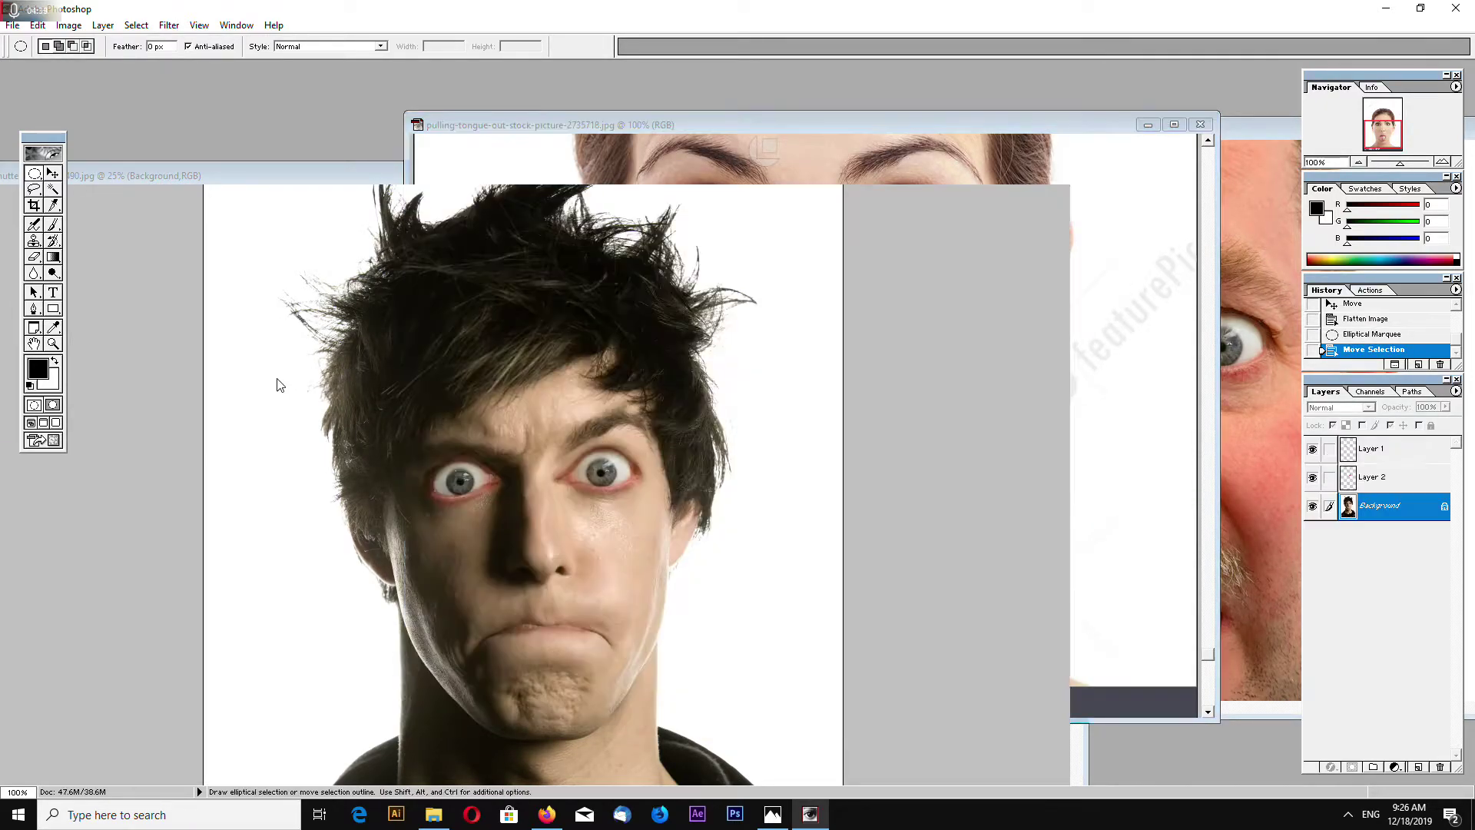
Step: Enlarge the pasted mouth to cover the young man's face from nose to chin, center it over his mouth, and apply the transform
{"action": "left_click", "coordinate": [52, 174]}
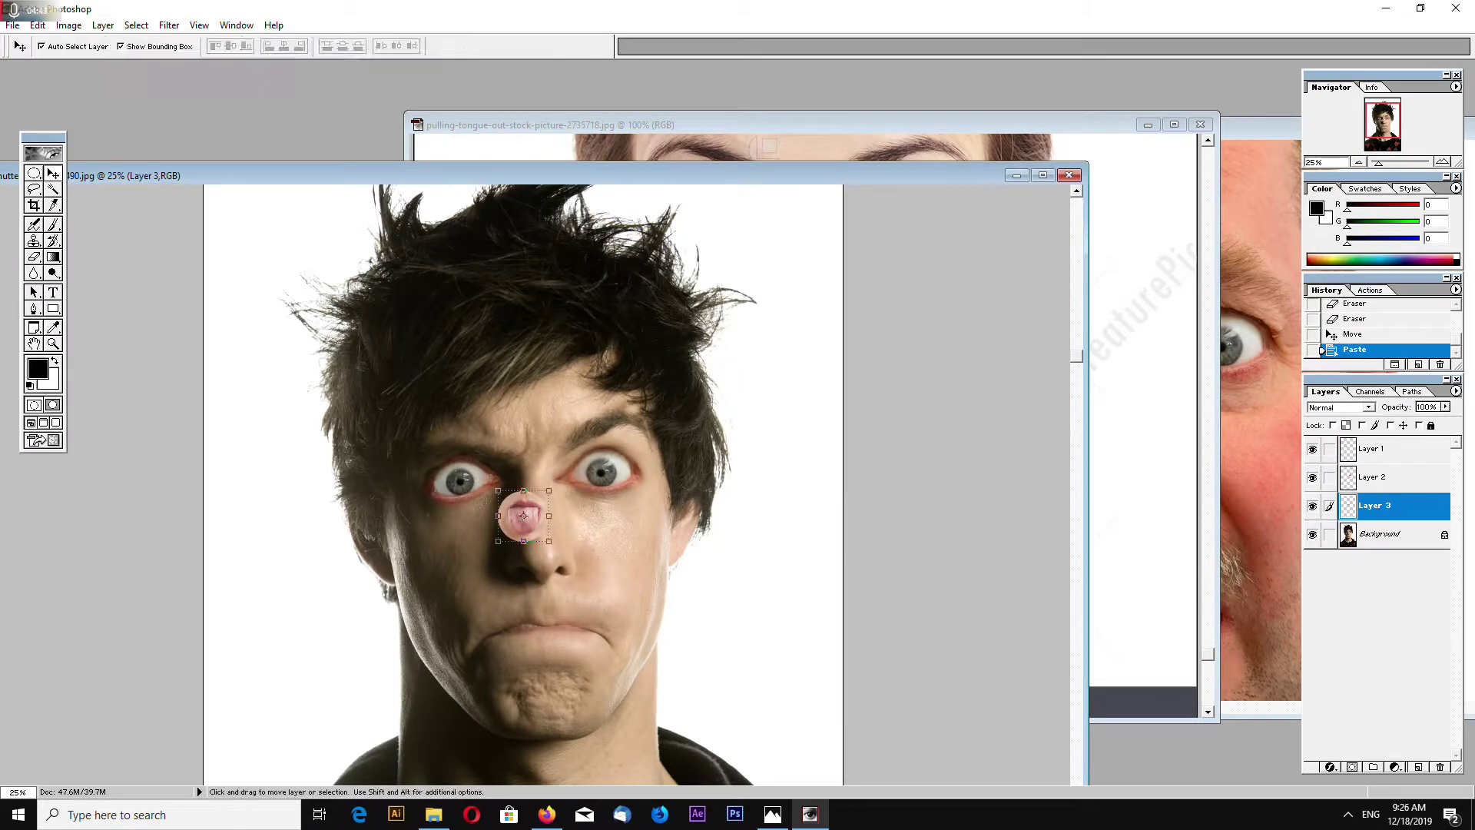
{"action": "left_click_drag", "start_coordinate": [548, 541], "coordinate": [694, 685]}
{"action": "left_click_drag", "start_coordinate": [596, 588], "coordinate": [544, 614]}
{"action": "key", "text": "Return"}
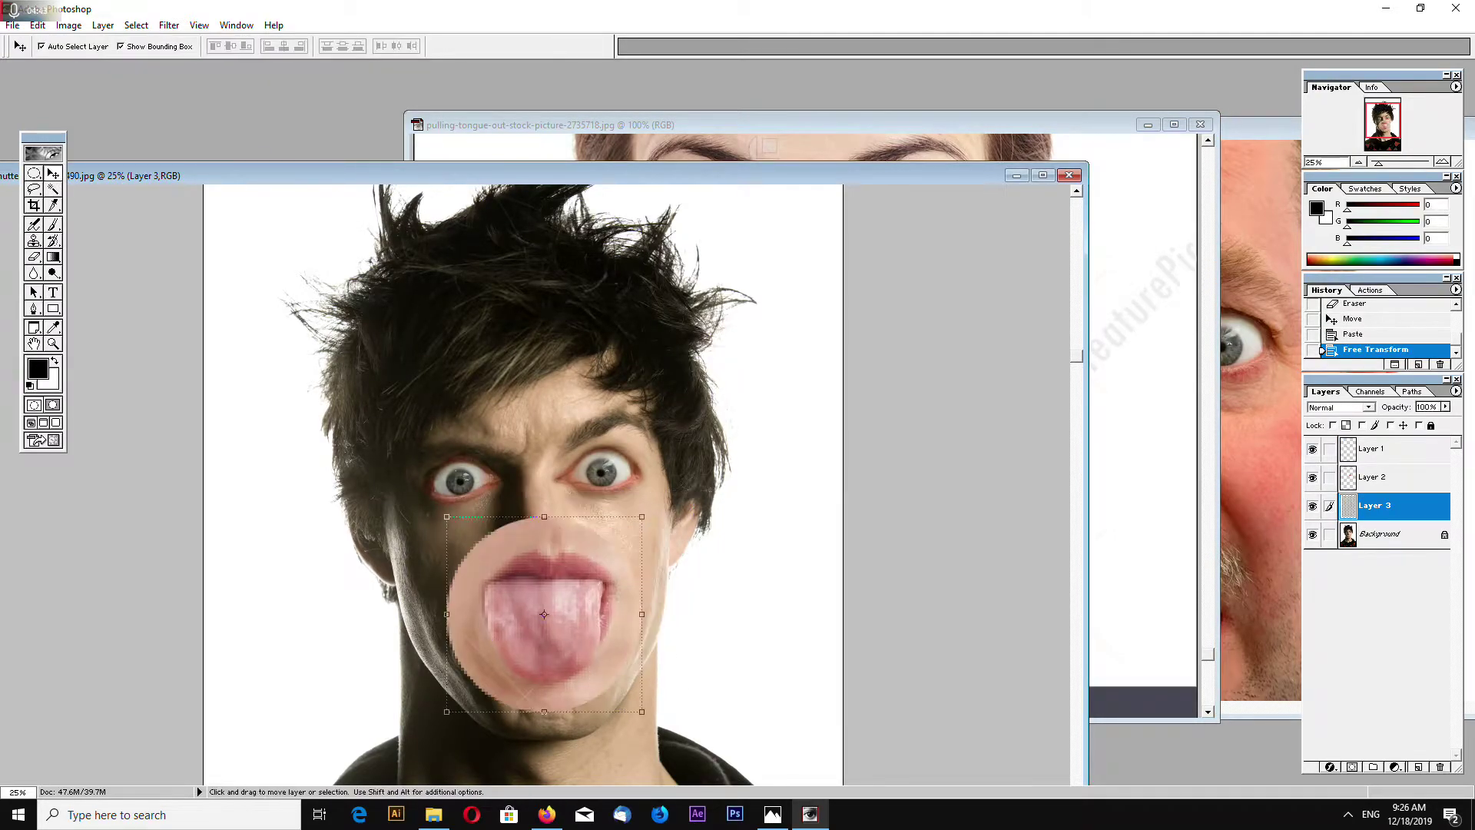
Step: Move the pasted mouth slightly down on the young man's face, keeping the lips just beneath his nose
{"action": "scroll", "coordinate": [544, 614], "scroll_direction": "up", "scroll_amount": 1}
{"action": "scroll", "coordinate": [718, 576], "scroll_direction": "up", "scroll_amount": 2}
{"action": "scroll", "coordinate": [718, 575], "scroll_direction": "down", "scroll_amount": 2}
{"action": "left_click_drag", "start_coordinate": [1077, 321], "coordinate": [1106, 685]}
{"action": "key", "text": "ctrl+plus"}
{"action": "key", "text": "ctrl+plus"}
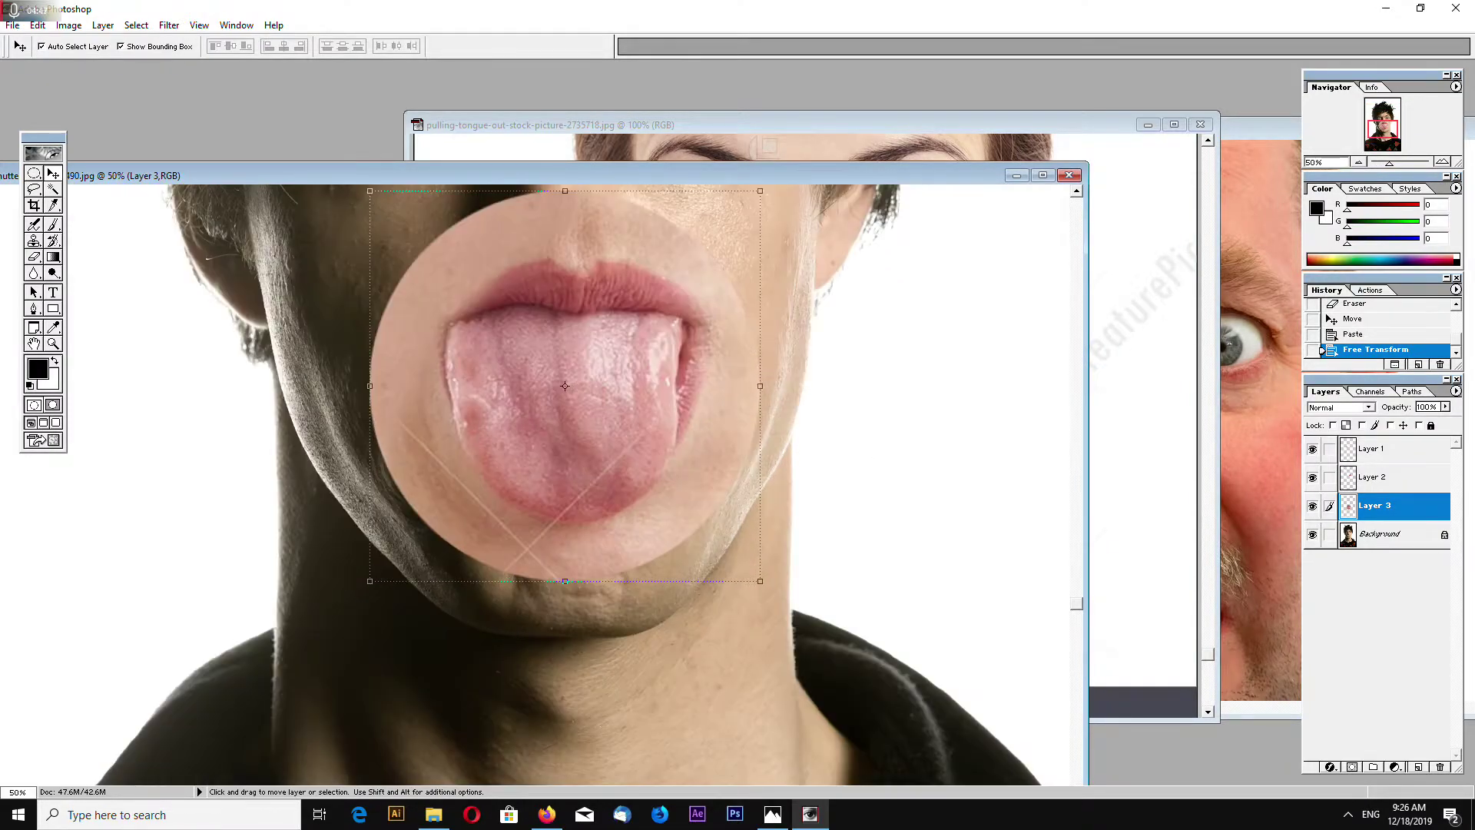
{"action": "left_click_drag", "start_coordinate": [568, 430], "coordinate": [560, 467]}
Step: Erase the pasted skin around the lips and tongue with a soft 300 px Eraser brush
{"action": "left_click", "coordinate": [34, 258]}
{"action": "right_click", "coordinate": [403, 278]}
{"action": "left_click", "coordinate": [452, 290]}
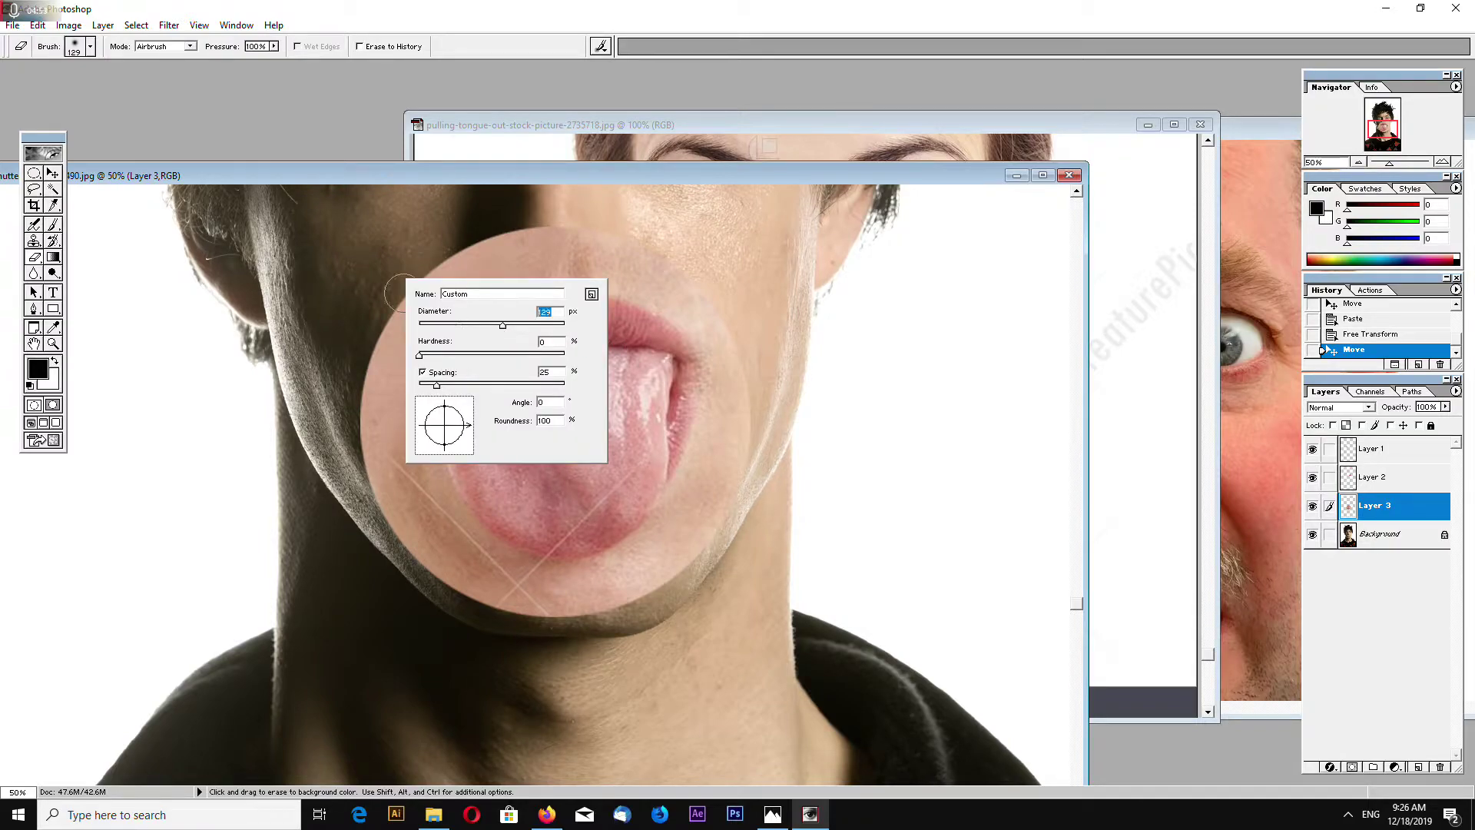
{"action": "left_click_drag", "start_coordinate": [537, 328], "coordinate": [539, 328]}
{"action": "mouse_move", "coordinate": [473, 236]}
{"action": "left_mouse_down"}
{"action": "mouse_move", "coordinate": [593, 228]}
{"action": "mouse_move", "coordinate": [664, 255]}
{"action": "mouse_move", "coordinate": [705, 289]}
{"action": "mouse_move", "coordinate": [738, 372]}
{"action": "mouse_move", "coordinate": [718, 518]}
{"action": "mouse_move", "coordinate": [673, 578]}
{"action": "mouse_move", "coordinate": [574, 612]}
{"action": "mouse_move", "coordinate": [475, 593]}
{"action": "mouse_move", "coordinate": [391, 515]}
{"action": "mouse_move", "coordinate": [359, 398]}
{"action": "mouse_move", "coordinate": [376, 305]}
{"action": "mouse_move", "coordinate": [470, 246]}
{"action": "mouse_move", "coordinate": [611, 237]}
{"action": "mouse_move", "coordinate": [695, 276]}
{"action": "left_mouse_up"}
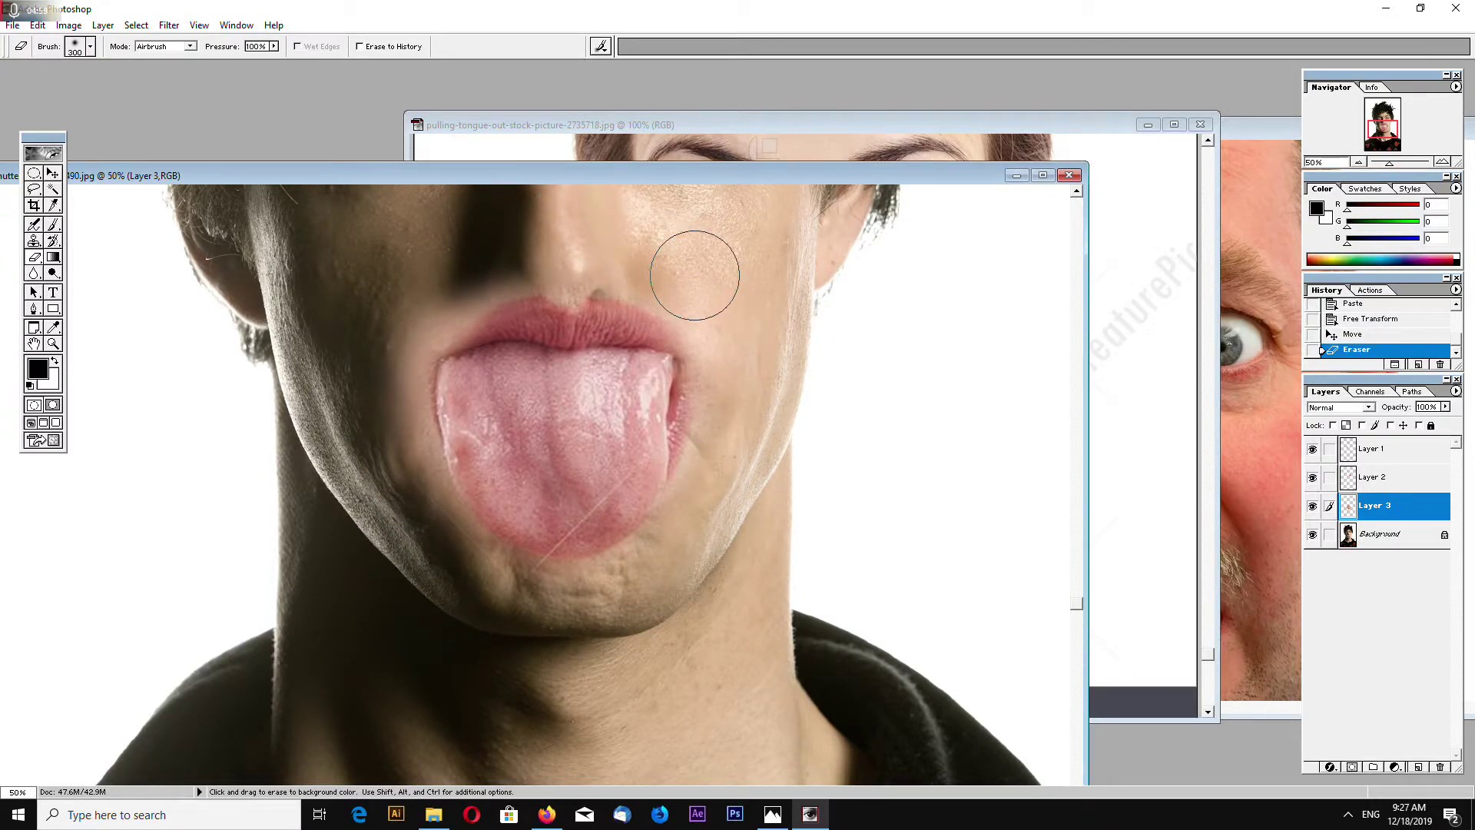
Step: Trim the remaining skin close to the lips and tongue with a 129 px Eraser brush
{"action": "right_click", "coordinate": [693, 273]}
{"action": "left_click", "coordinate": [757, 285]}
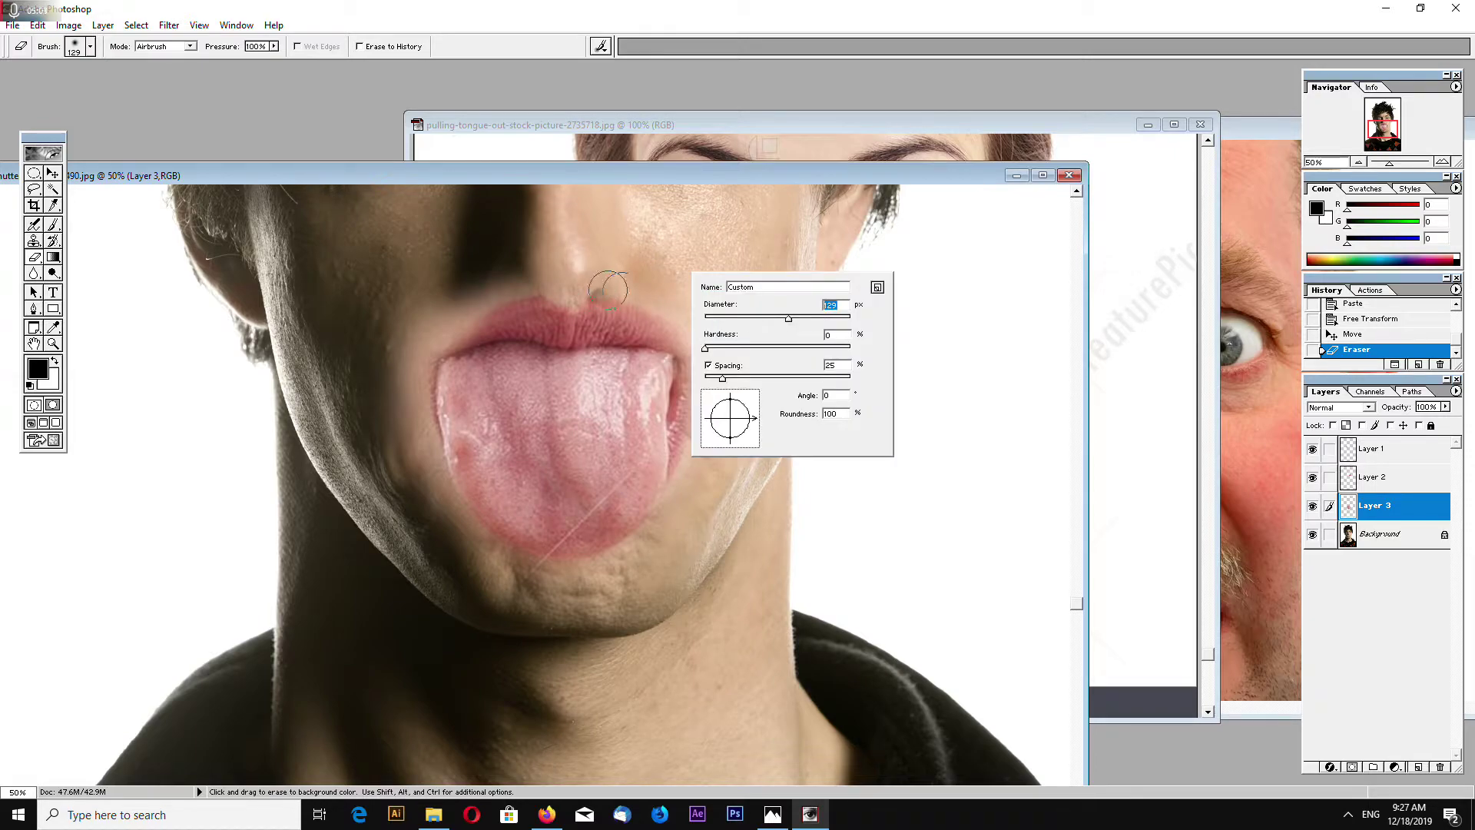
{"action": "mouse_move", "coordinate": [589, 290]}
{"action": "left_mouse_down"}
{"action": "mouse_move", "coordinate": [501, 278]}
{"action": "mouse_move", "coordinate": [428, 324]}
{"action": "mouse_move", "coordinate": [411, 357]}
{"action": "mouse_move", "coordinate": [450, 523]}
{"action": "mouse_move", "coordinate": [525, 564]}
{"action": "mouse_move", "coordinate": [613, 565]}
{"action": "mouse_move", "coordinate": [665, 538]}
{"action": "mouse_move", "coordinate": [726, 315]}
{"action": "left_mouse_up"}
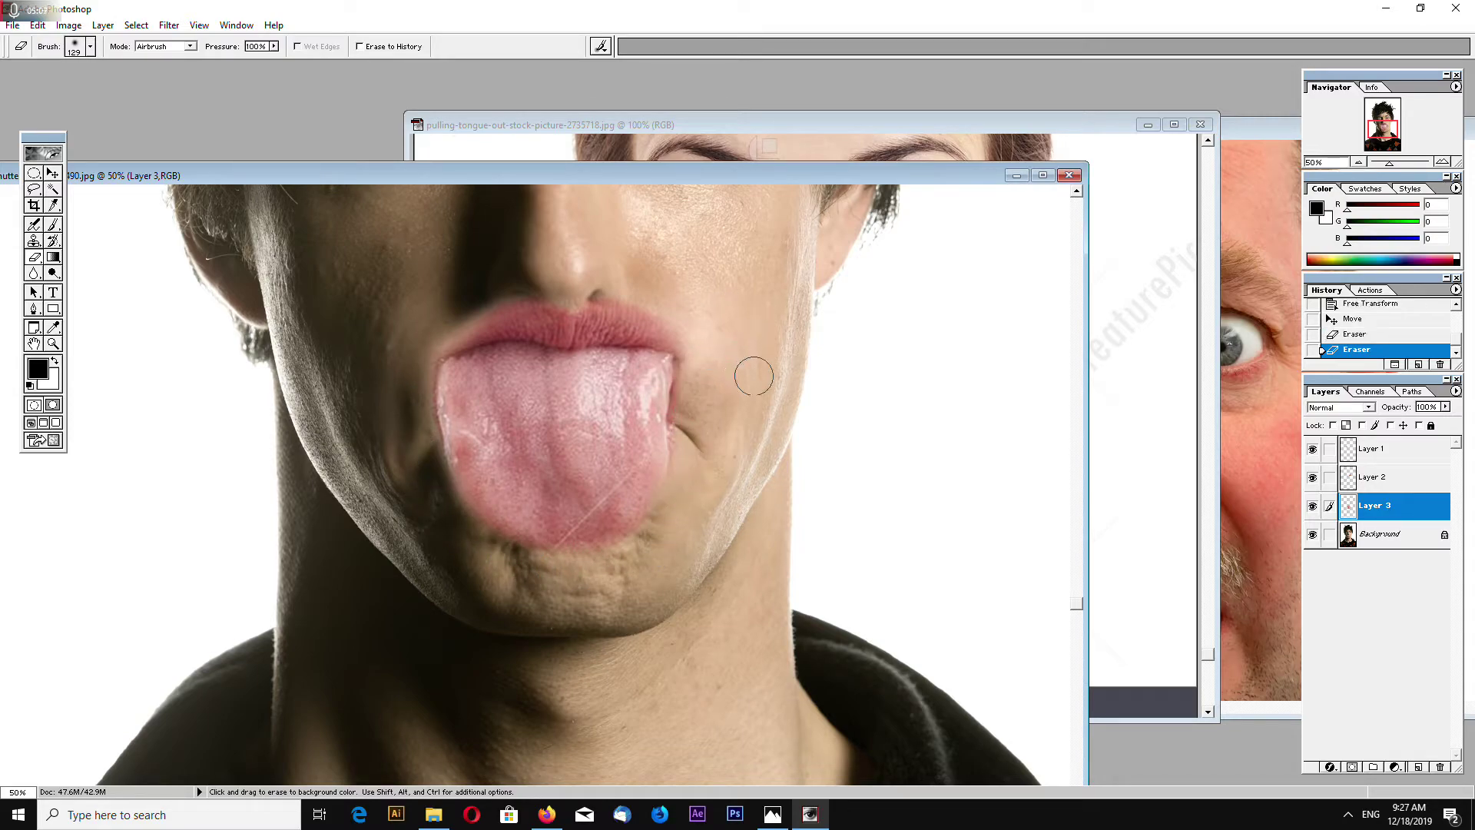
{"action": "left_click_drag", "start_coordinate": [500, 295], "coordinate": [430, 338]}
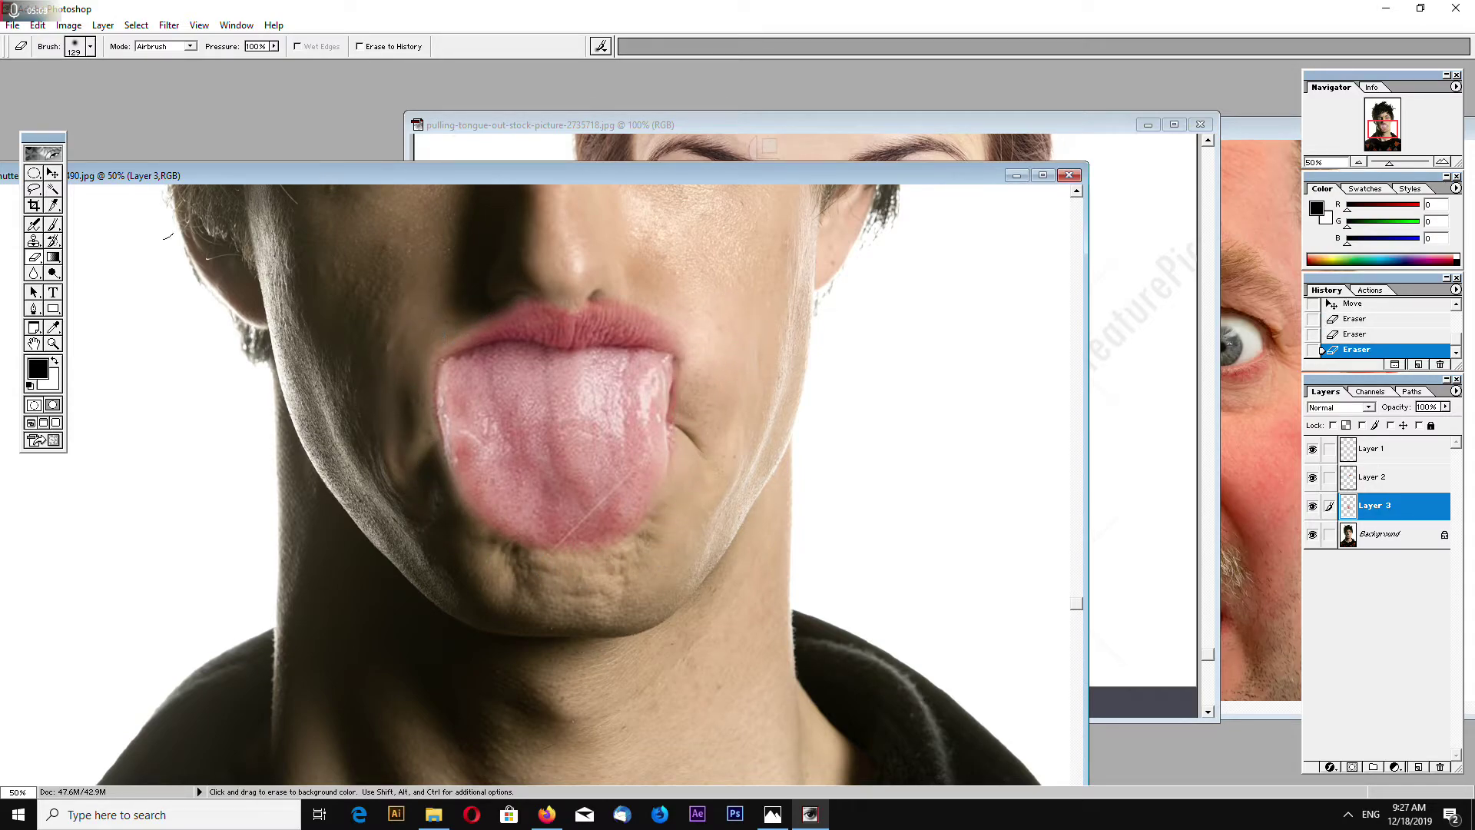
Step: Enlarge the mouth layer until the tongue hangs over the chin, center it beneath the nose, and apply the transform
{"action": "left_click", "coordinate": [53, 174]}
{"action": "left_click_drag", "start_coordinate": [680, 548], "coordinate": [763, 634]}
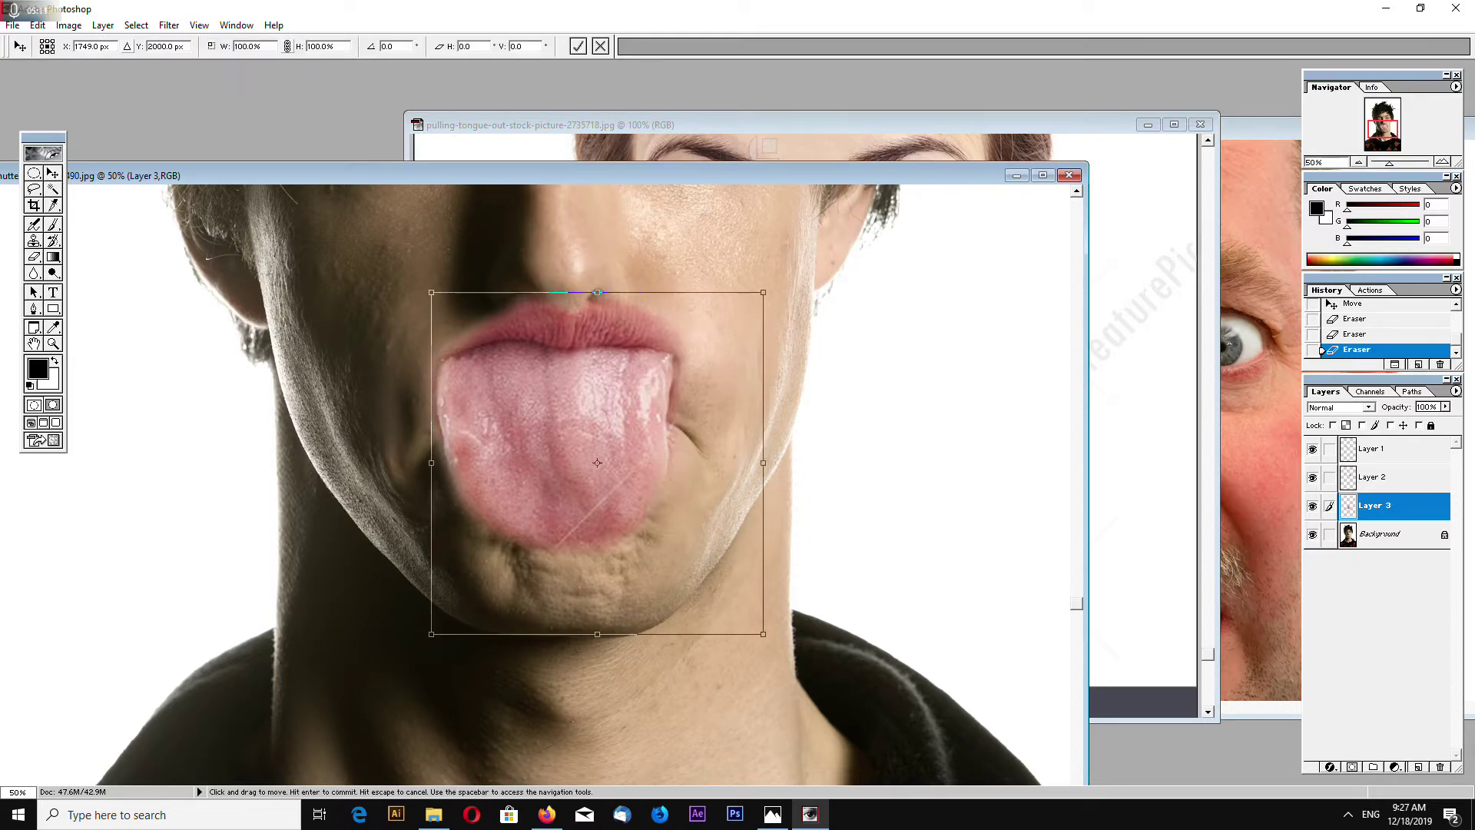
{"action": "left_click_drag", "start_coordinate": [637, 500], "coordinate": [609, 536]}
{"action": "key", "text": "Return"}
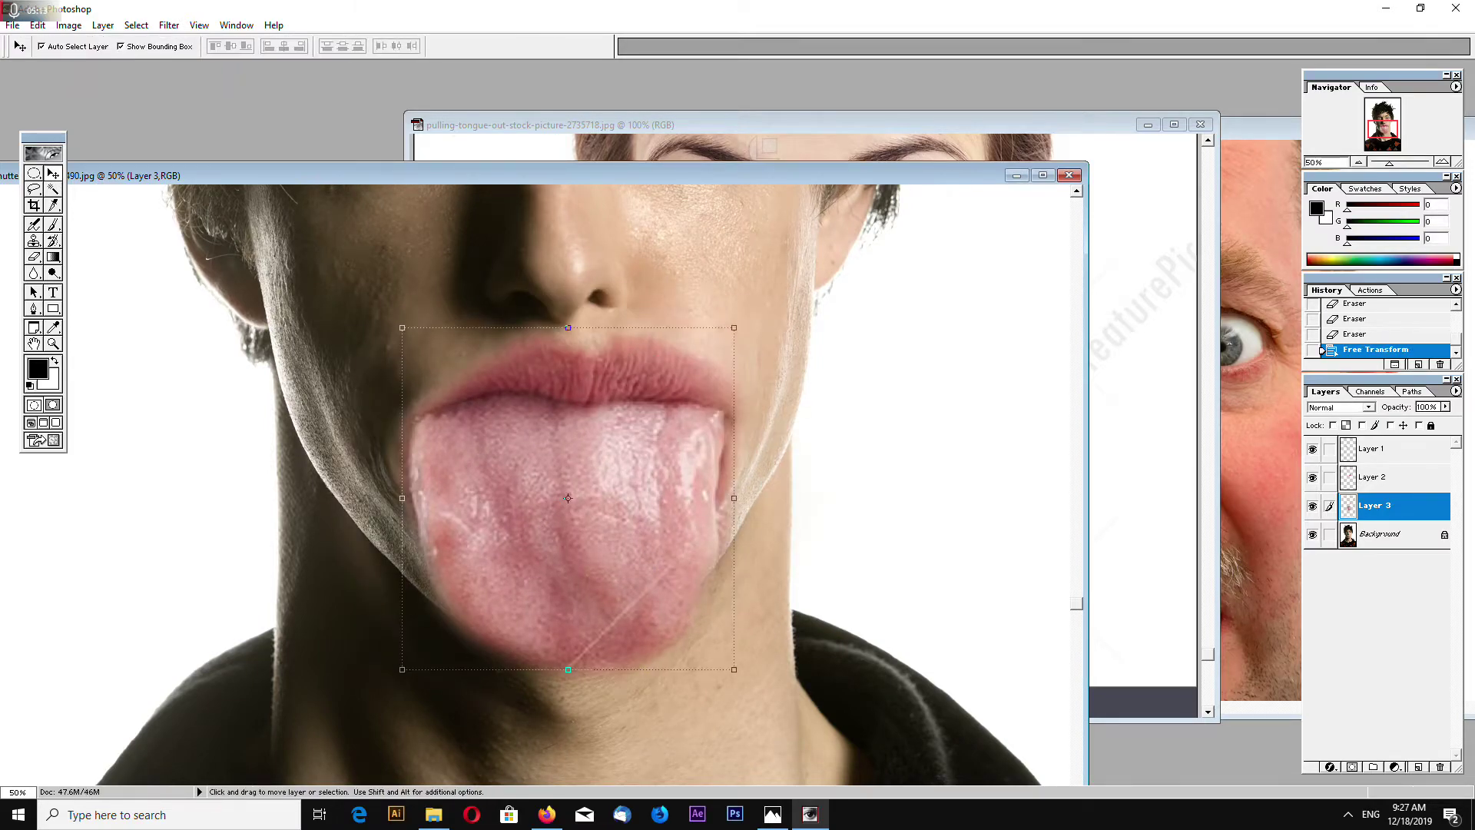
Step: Examine how the enlarged mouth and tongue fit the young man's whole portrait, with the Background layer active
{"action": "key", "text": "ctrl+minus"}
{"action": "key", "text": "ctrl+minus"}
{"action": "key", "text": "ctrl+minus"}
{"action": "key", "text": "ctrl+minus"}
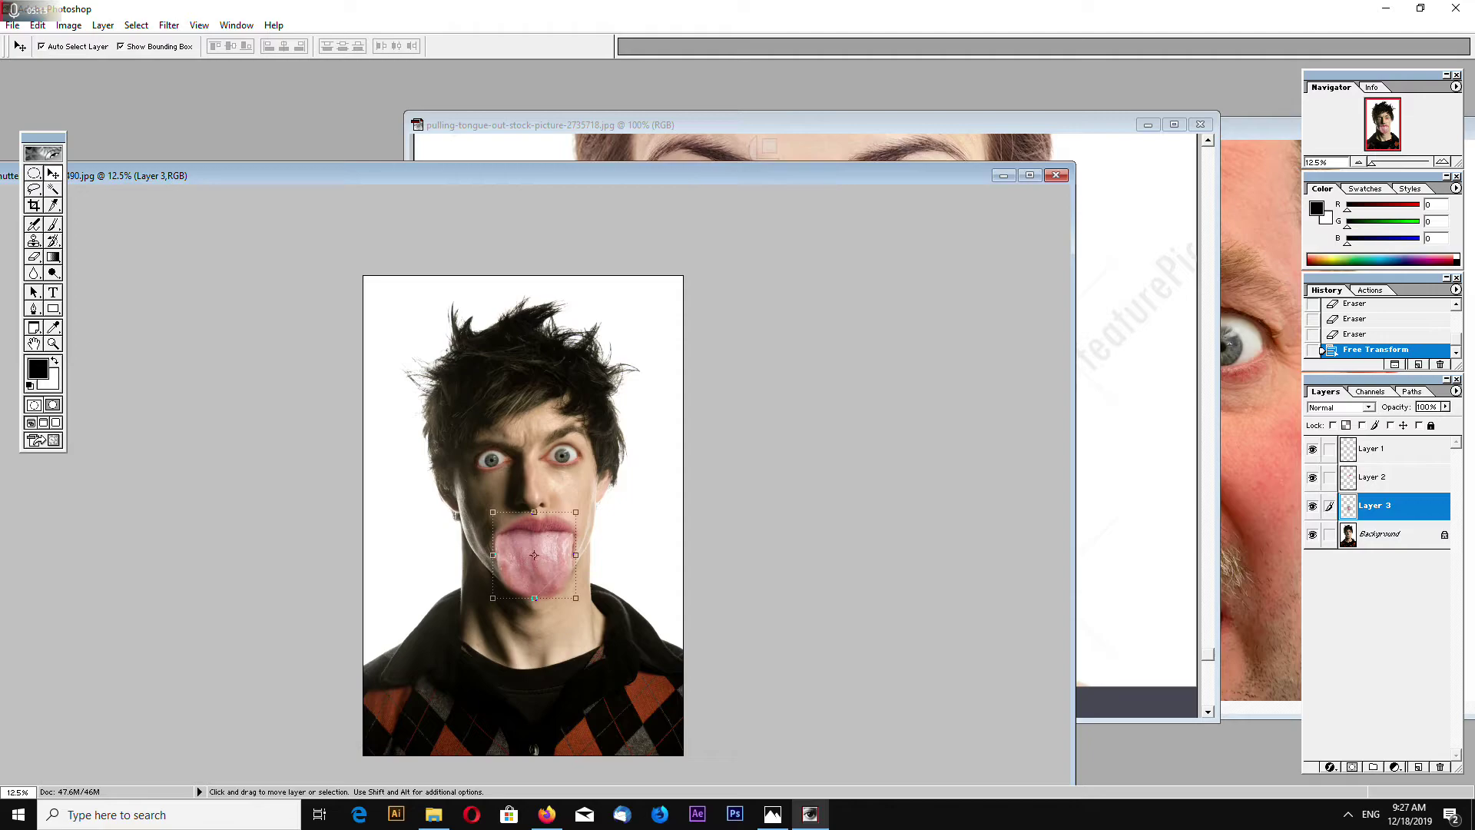
{"action": "left_click", "coordinate": [1380, 534]}
{"action": "key", "text": "ctrl+minus"}
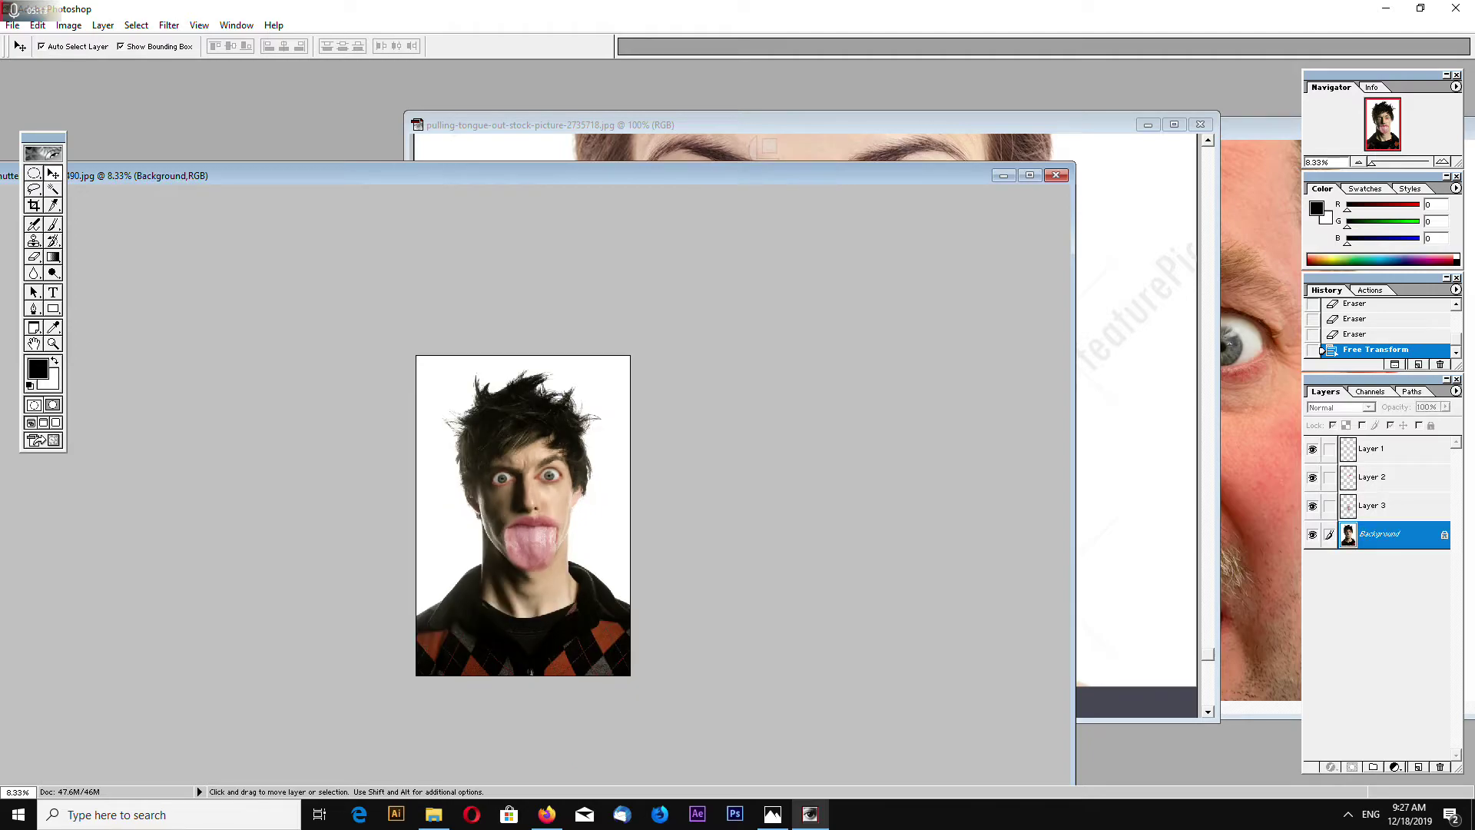
{"action": "key", "text": "ctrl+plus"}
{"action": "key", "text": "ctrl+plus"}
{"action": "key", "text": "ctrl+plus"}
Step: Bring shutterstock_3007318.jpg to the front and enlarge its window to show the man's whole face
{"action": "left_click_drag", "start_coordinate": [690, 153], "coordinate": [690, 140]}
{"action": "left_click_drag", "start_coordinate": [1242, 134], "coordinate": [627, 120]}
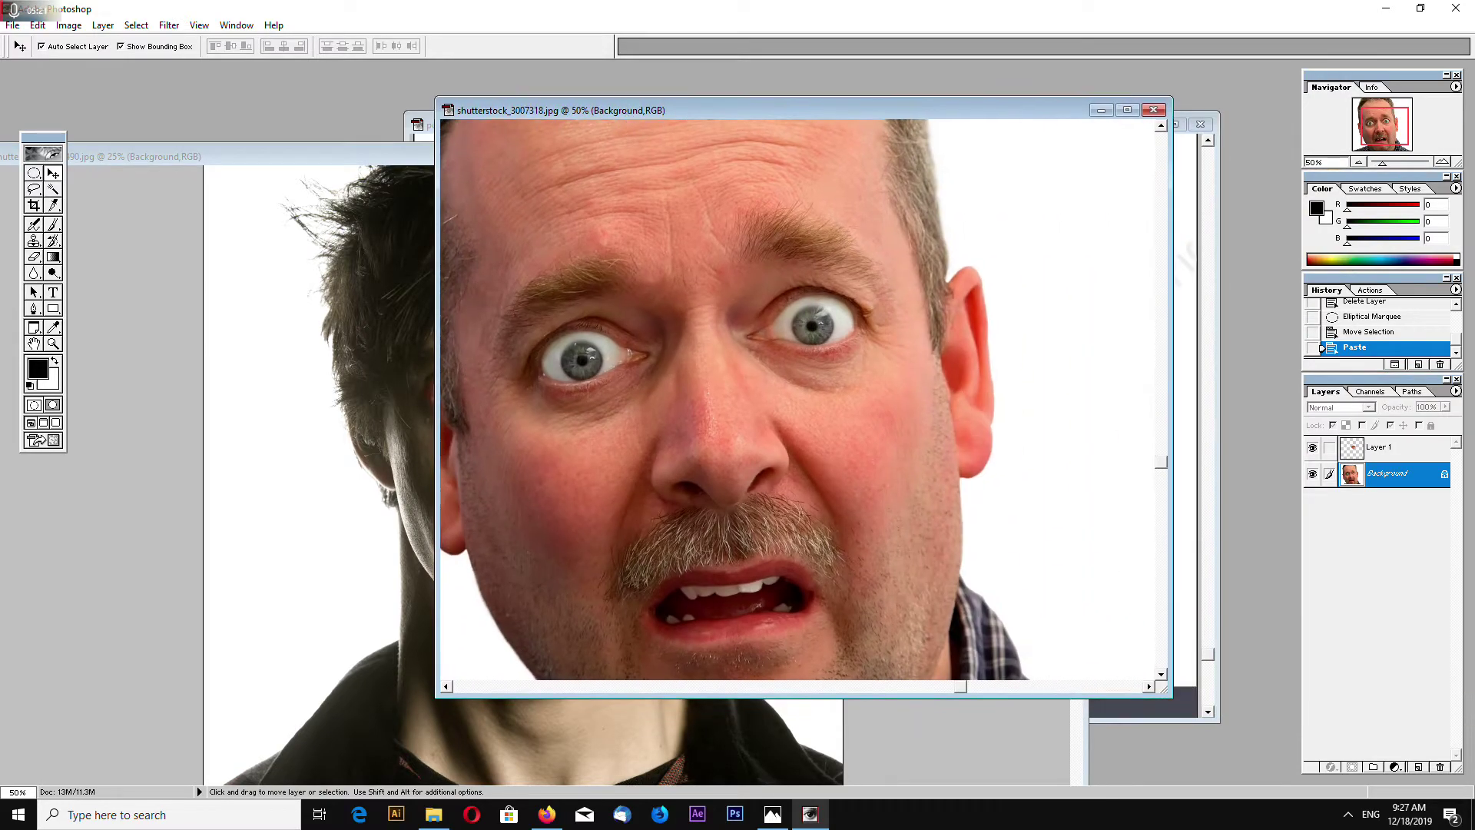
{"action": "left_click_drag", "start_coordinate": [1172, 703], "coordinate": [1266, 769]}
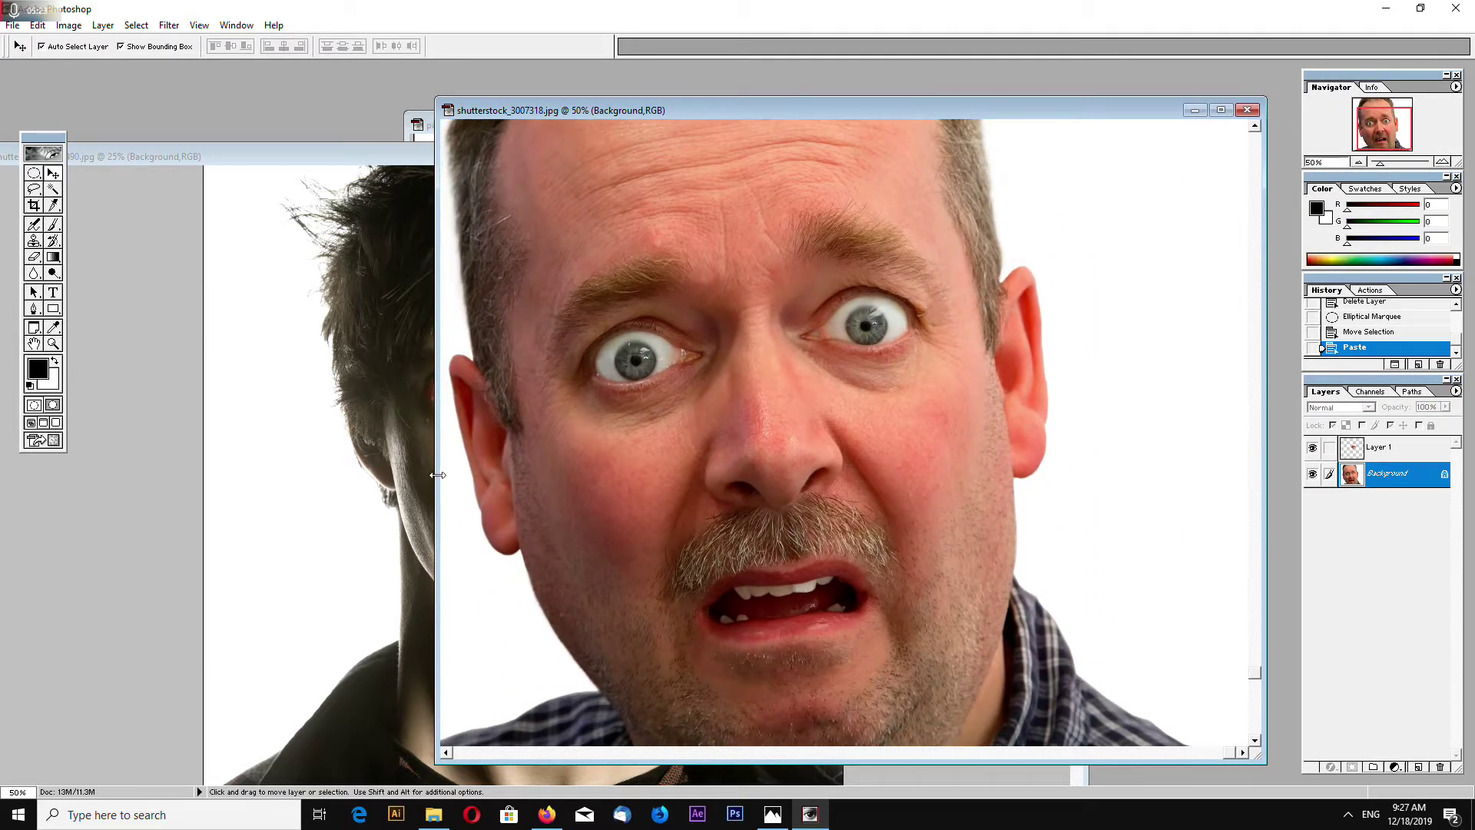
{"action": "left_click_drag", "start_coordinate": [438, 475], "coordinate": [185, 469]}
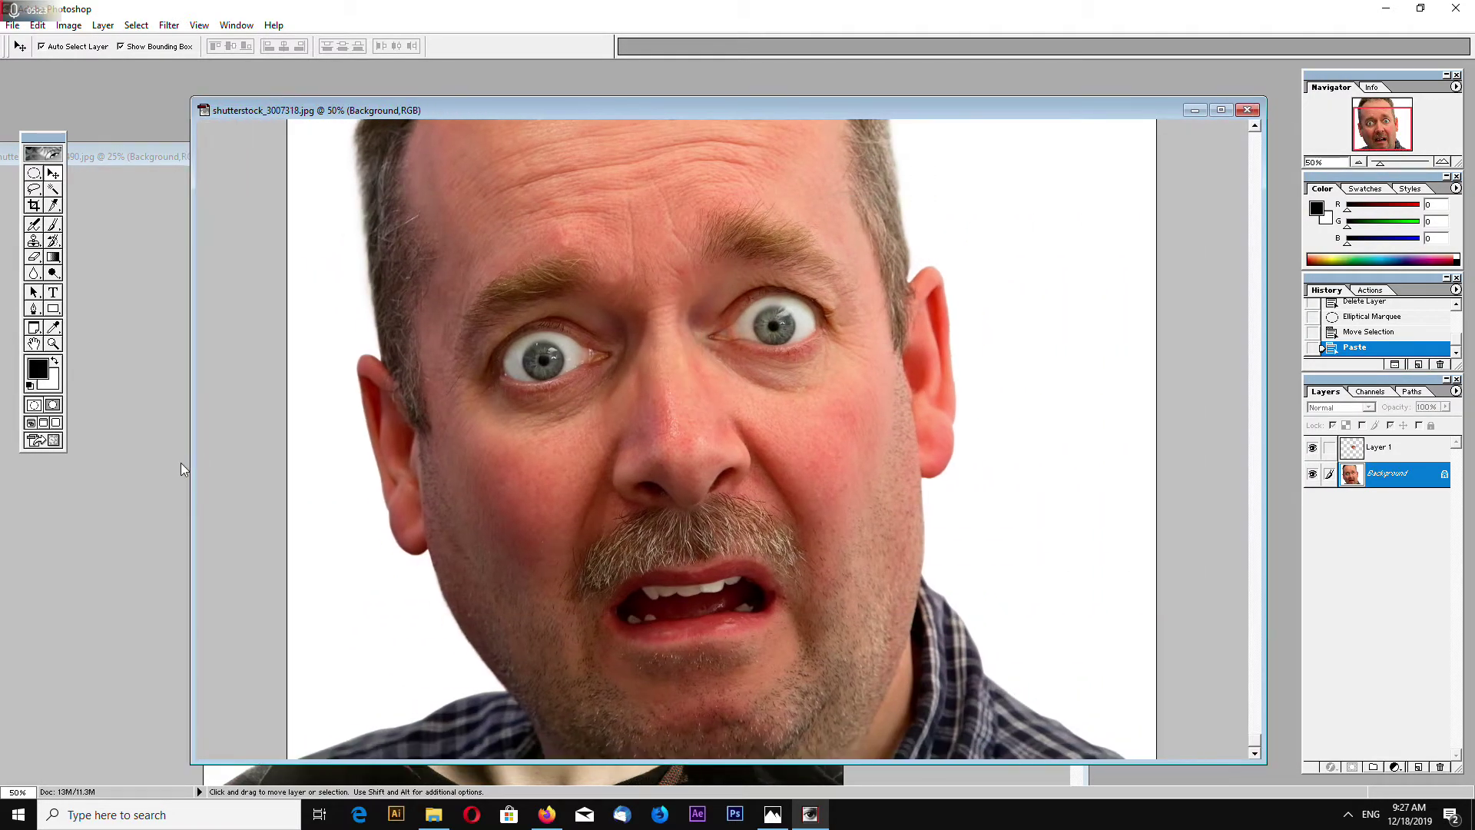
Step: Copy an elliptical selection around the eye on the left side of the man's face to a new layer
{"action": "left_click", "coordinate": [34, 174]}
{"action": "left_click_drag", "start_coordinate": [636, 442], "coordinate": [595, 395]}
{"action": "key", "text": "ctrl+c"}
{"action": "key", "text": "ctrl+v"}
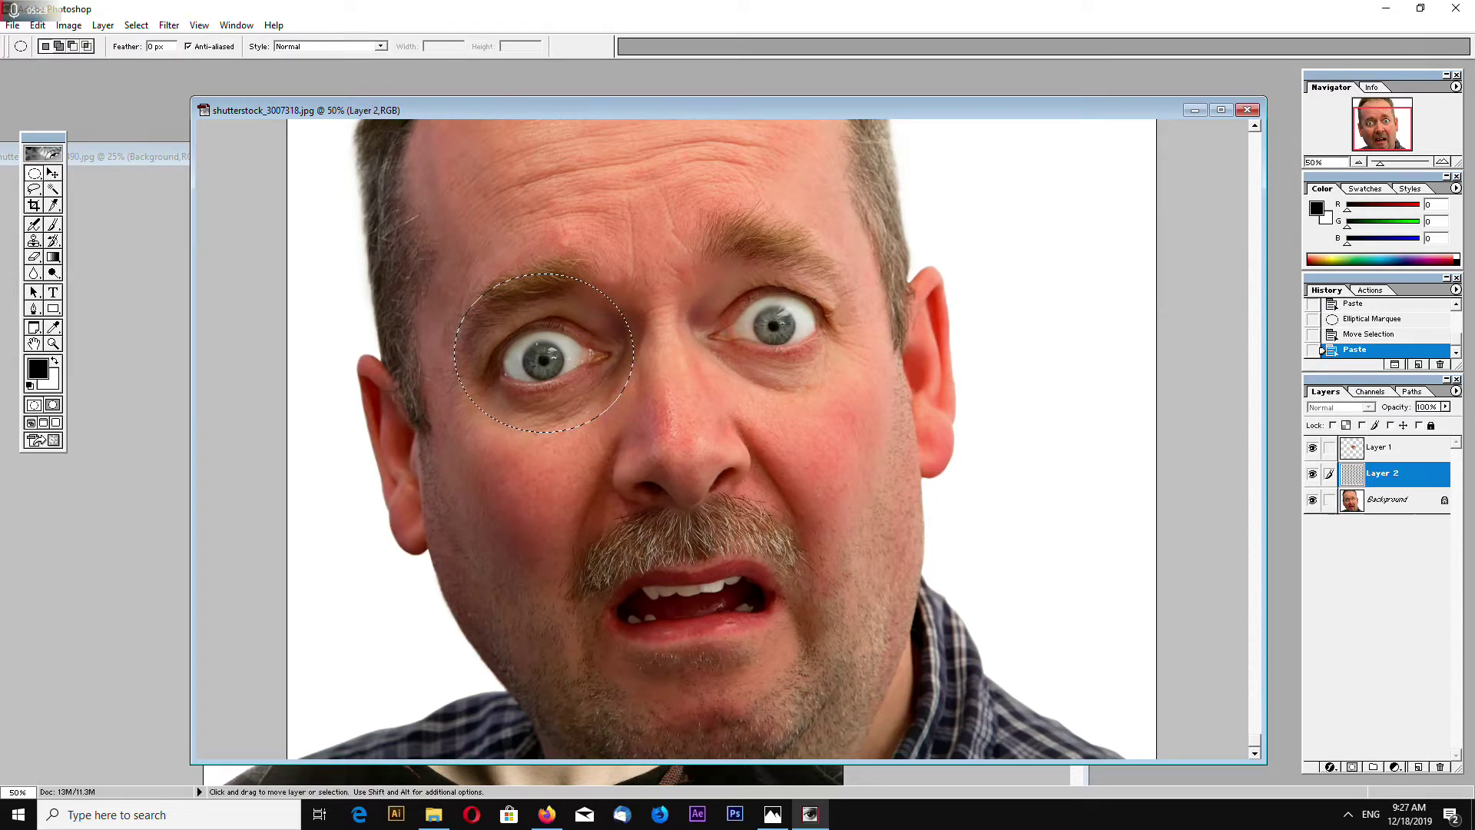
Step: Shrink the copied eye, center it over the original eye, and apply the transform
{"action": "key", "text": "ctrl+plus"}
{"action": "left_click", "coordinate": [53, 174]}
{"action": "left_click_drag", "start_coordinate": [605, 218], "coordinate": [534, 281]}
{"action": "mouse_move", "coordinate": [494, 356]}
{"action": "left_mouse_down"}
{"action": "mouse_move", "coordinate": [524, 336]}
{"action": "mouse_move", "coordinate": [487, 334]}
{"action": "left_mouse_up"}
{"action": "key", "text": "Return"}
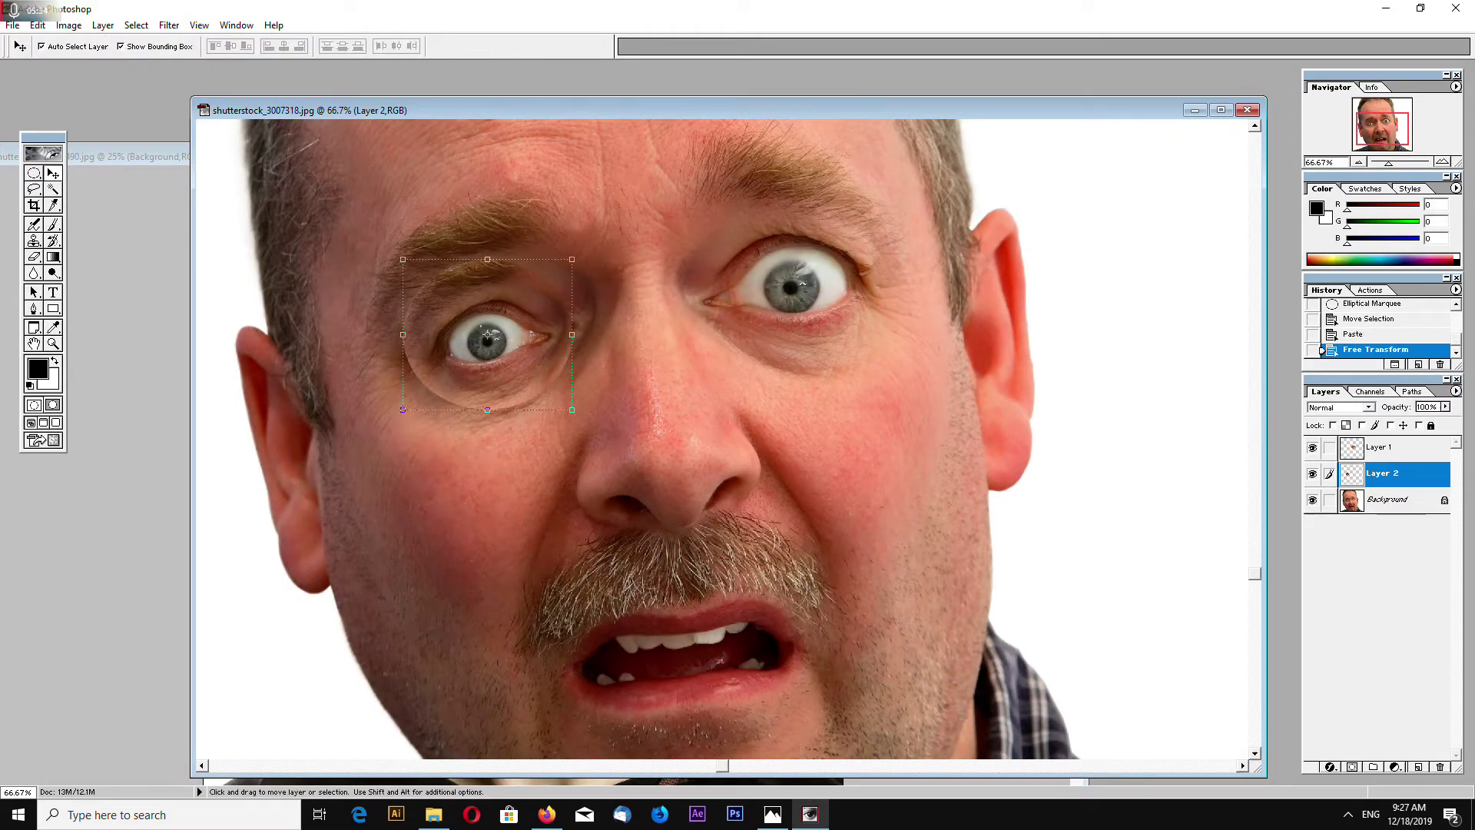
Step: Erase the hard edge around the shrunken eye and nudge it into place over the original
{"action": "left_click", "coordinate": [34, 256]}
{"action": "mouse_move", "coordinate": [484, 268]}
{"action": "left_mouse_down"}
{"action": "mouse_move", "coordinate": [573, 310]}
{"action": "mouse_move", "coordinate": [578, 362]}
{"action": "mouse_move", "coordinate": [561, 392]}
{"action": "mouse_move", "coordinate": [489, 401]}
{"action": "mouse_move", "coordinate": [430, 384]}
{"action": "mouse_move", "coordinate": [408, 345]}
{"action": "mouse_move", "coordinate": [425, 294]}
{"action": "mouse_move", "coordinate": [487, 327]}
{"action": "left_mouse_up"}
{"action": "left_click", "coordinate": [53, 174]}
Step: Erase the surrounding skin from the other copied eye's layer and realign it over the original eye
{"action": "left_click", "coordinate": [790, 289]}
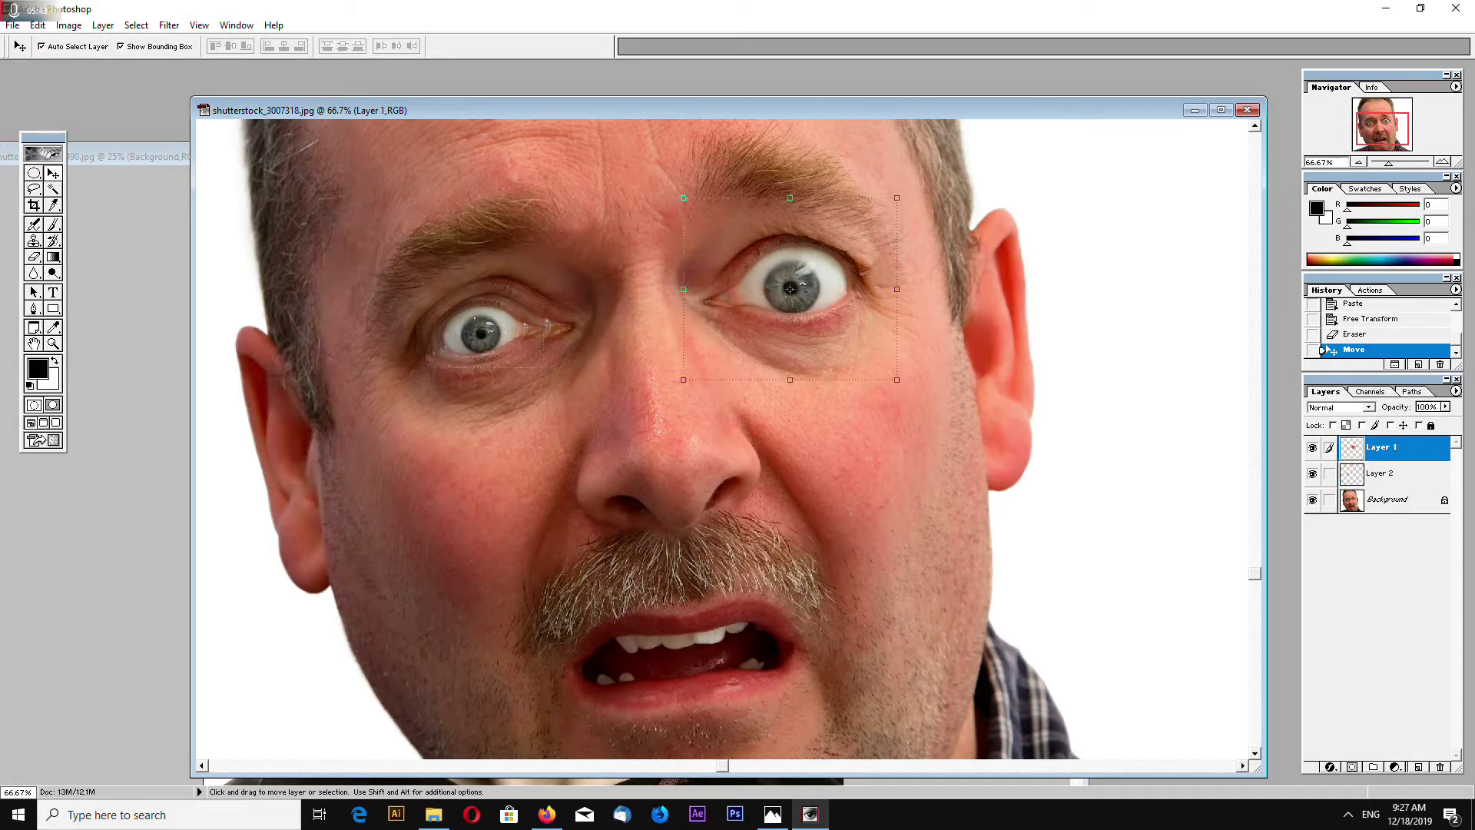
{"action": "mouse_move", "coordinate": [833, 333]}
{"action": "left_mouse_down"}
{"action": "mouse_move", "coordinate": [970, 374]}
{"action": "mouse_move", "coordinate": [841, 355]}
{"action": "left_mouse_up"}
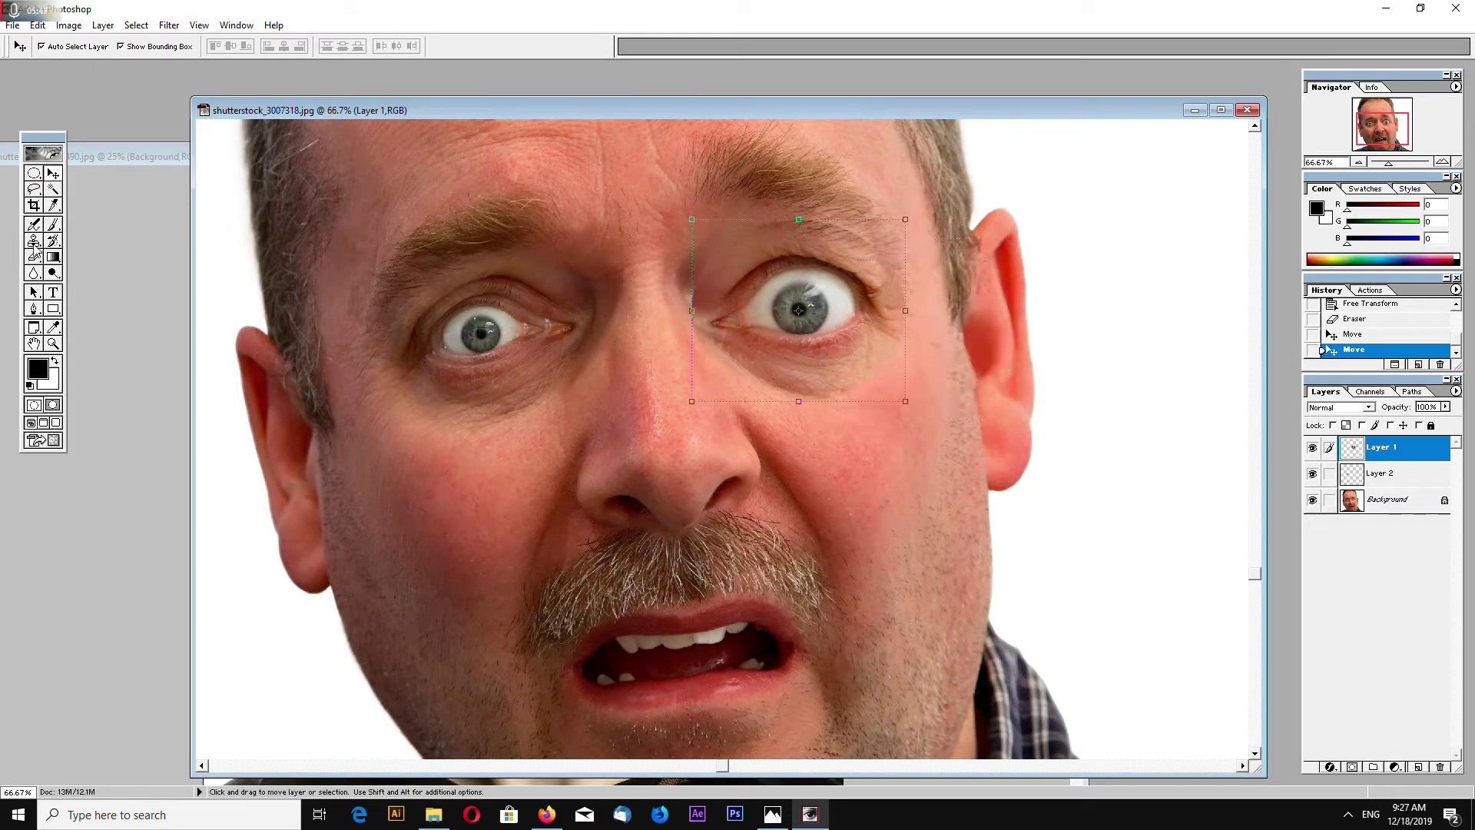
{"action": "left_click", "coordinate": [34, 258]}
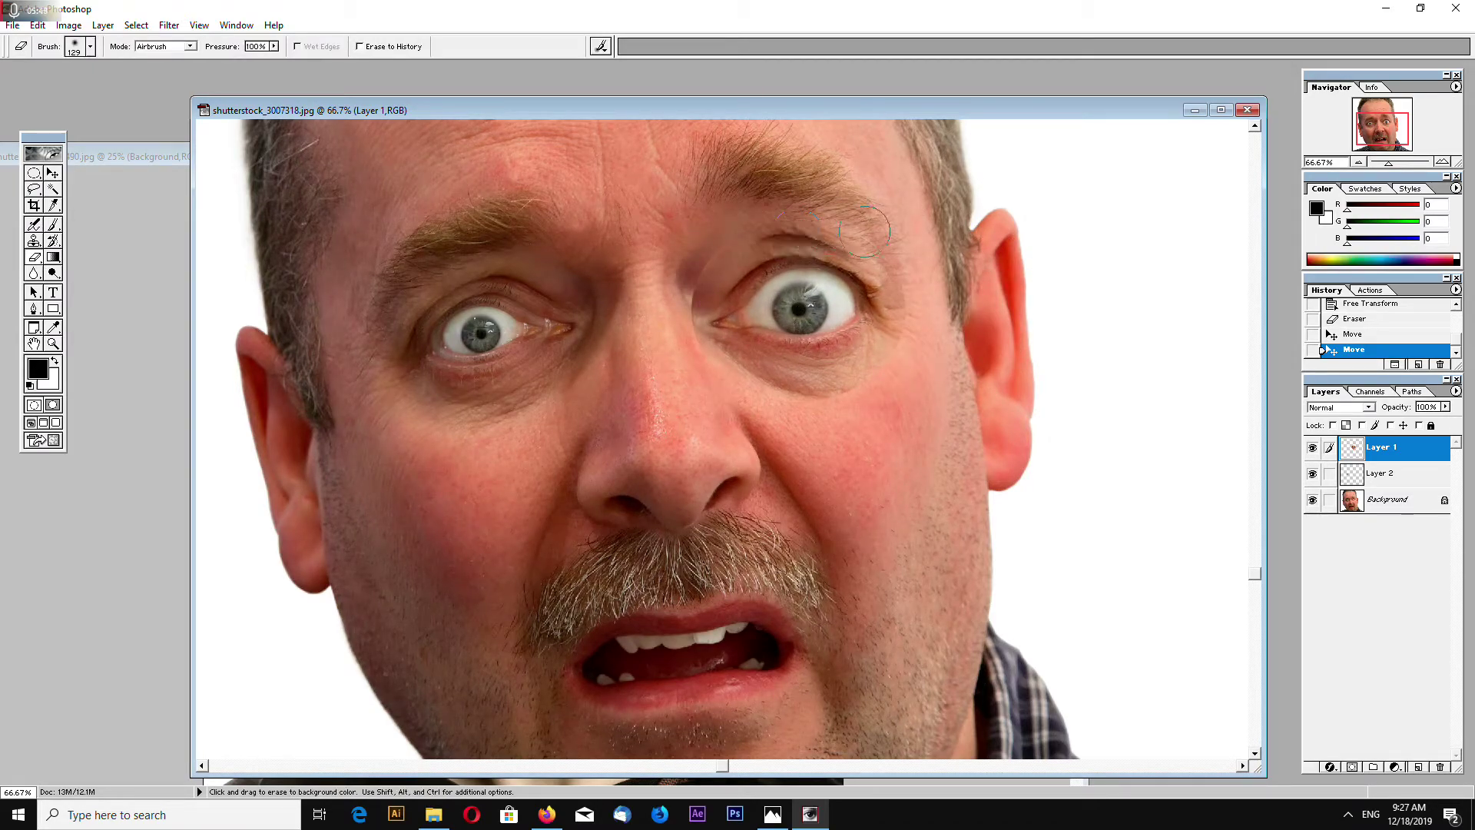
{"action": "mouse_move", "coordinate": [788, 384]}
{"action": "left_mouse_down"}
{"action": "mouse_move", "coordinate": [691, 303]}
{"action": "mouse_move", "coordinate": [717, 250]}
{"action": "mouse_move", "coordinate": [804, 220]}
{"action": "mouse_move", "coordinate": [875, 234]}
{"action": "mouse_move", "coordinate": [900, 263]}
{"action": "left_mouse_up"}
{"action": "left_click", "coordinate": [55, 176]}
{"action": "left_click_drag", "start_coordinate": [800, 309], "coordinate": [795, 298]}
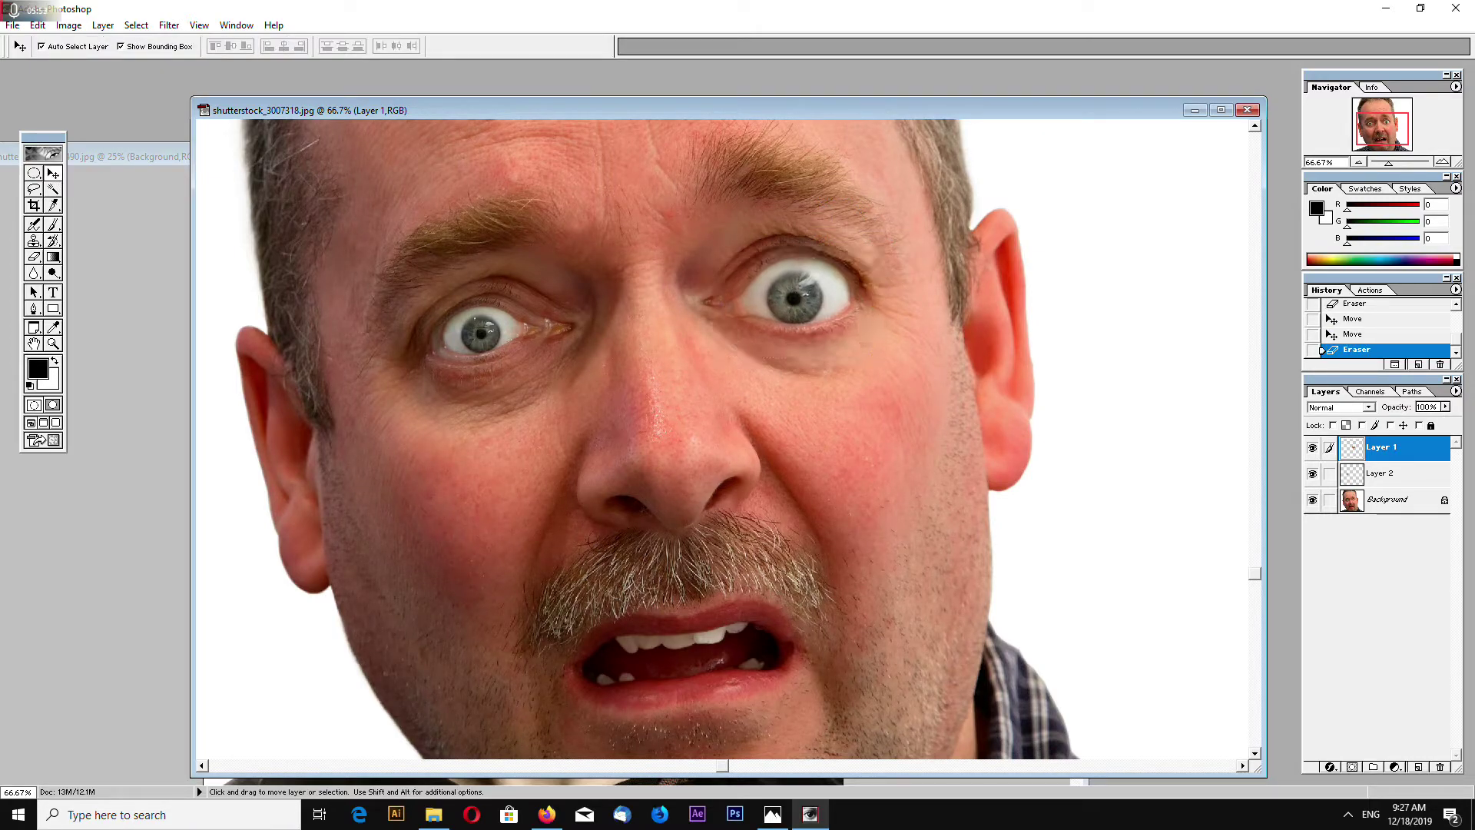
Step: Shrink the copied eye on Layer 1 over its original, apply the transform, and make the Background layer active
{"action": "key", "text": "ctrl+t"}
{"action": "left_click_drag", "start_coordinate": [868, 347], "coordinate": [802, 289]}
{"action": "key", "text": "Return"}
{"action": "left_click", "coordinate": [578, 293]}
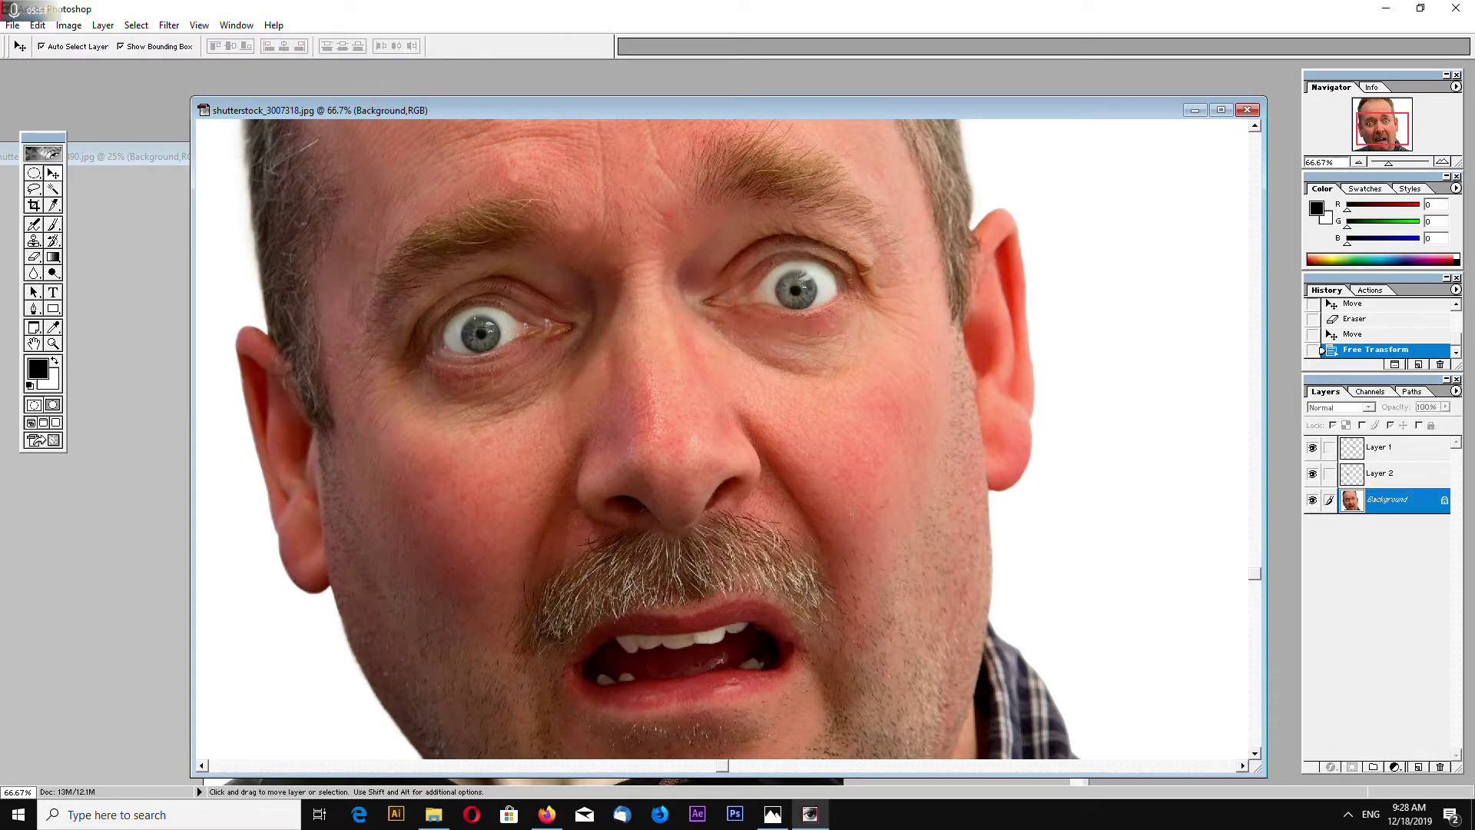
Step: Inspect the man's face with both shrunken eyes at several magnifications
{"action": "scroll", "coordinate": [579, 293], "scroll_direction": "up", "scroll_amount": 1}
{"action": "scroll", "coordinate": [579, 292], "scroll_direction": "down", "scroll_amount": 2}
{"action": "key", "text": "ctrl+minus"}
{"action": "key", "text": "ctrl+minus"}
{"action": "key", "text": "ctrl+minus"}
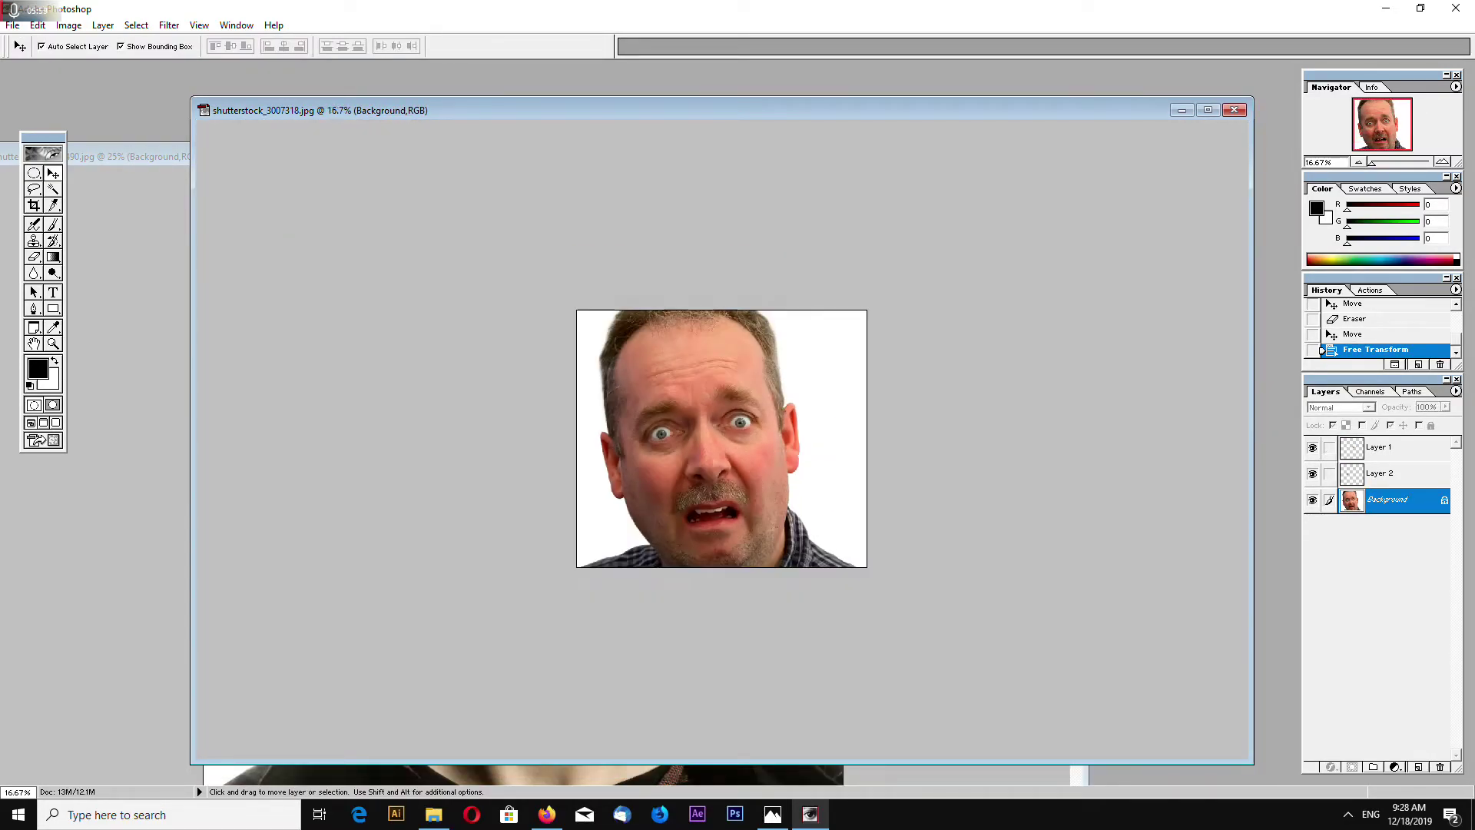
{"action": "key", "text": "ctrl+plus"}
{"action": "key", "text": "ctrl+plus"}
{"action": "key", "text": "ctrl+plus"}
{"action": "key", "text": "ctrl+plus"}
{"action": "key", "text": "ctrl+plus"}
{"action": "key", "text": "ctrl+minus"}
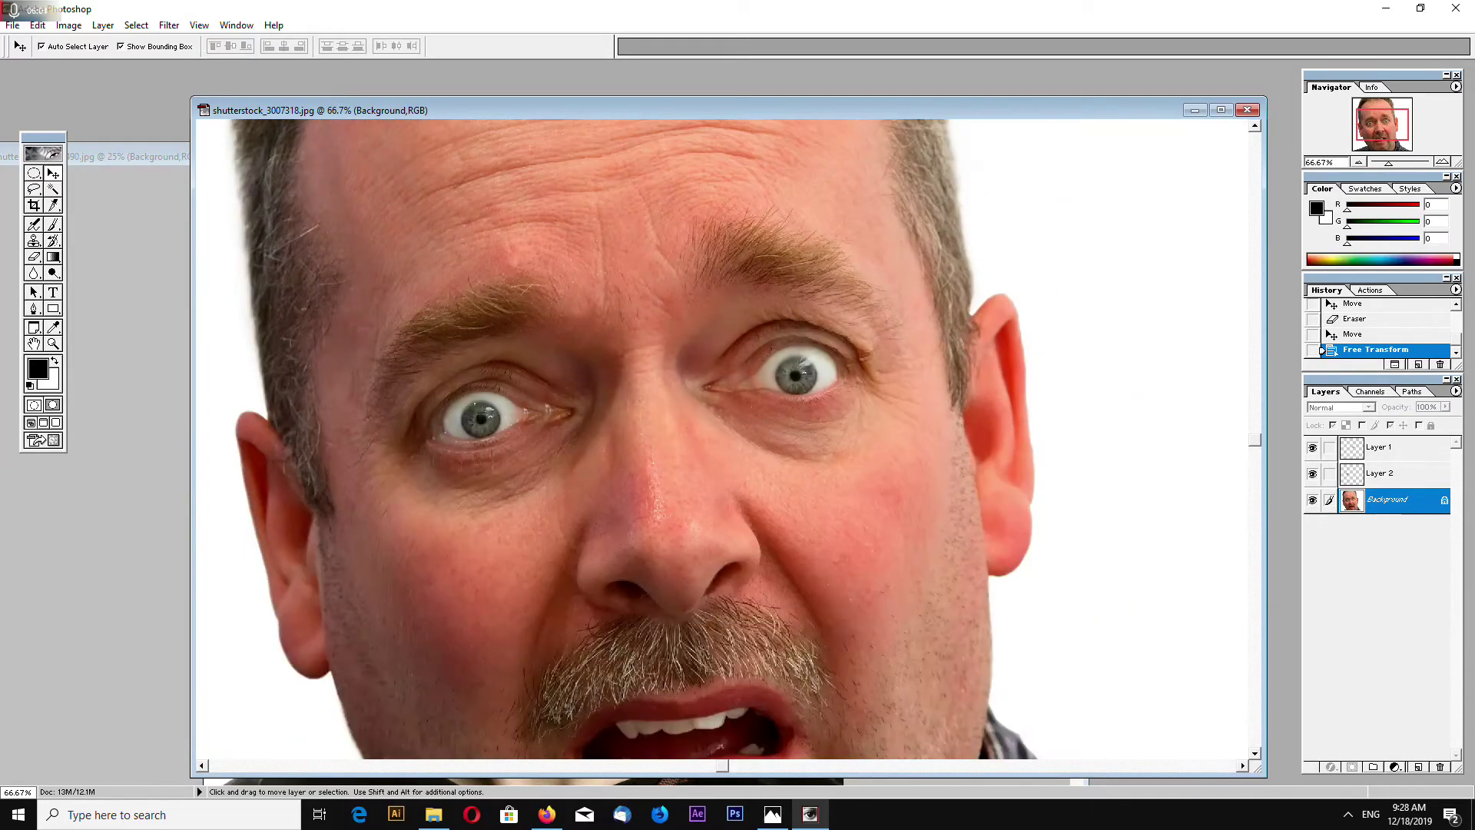
{"action": "left_click_drag", "start_coordinate": [1256, 440], "coordinate": [1269, 686]}
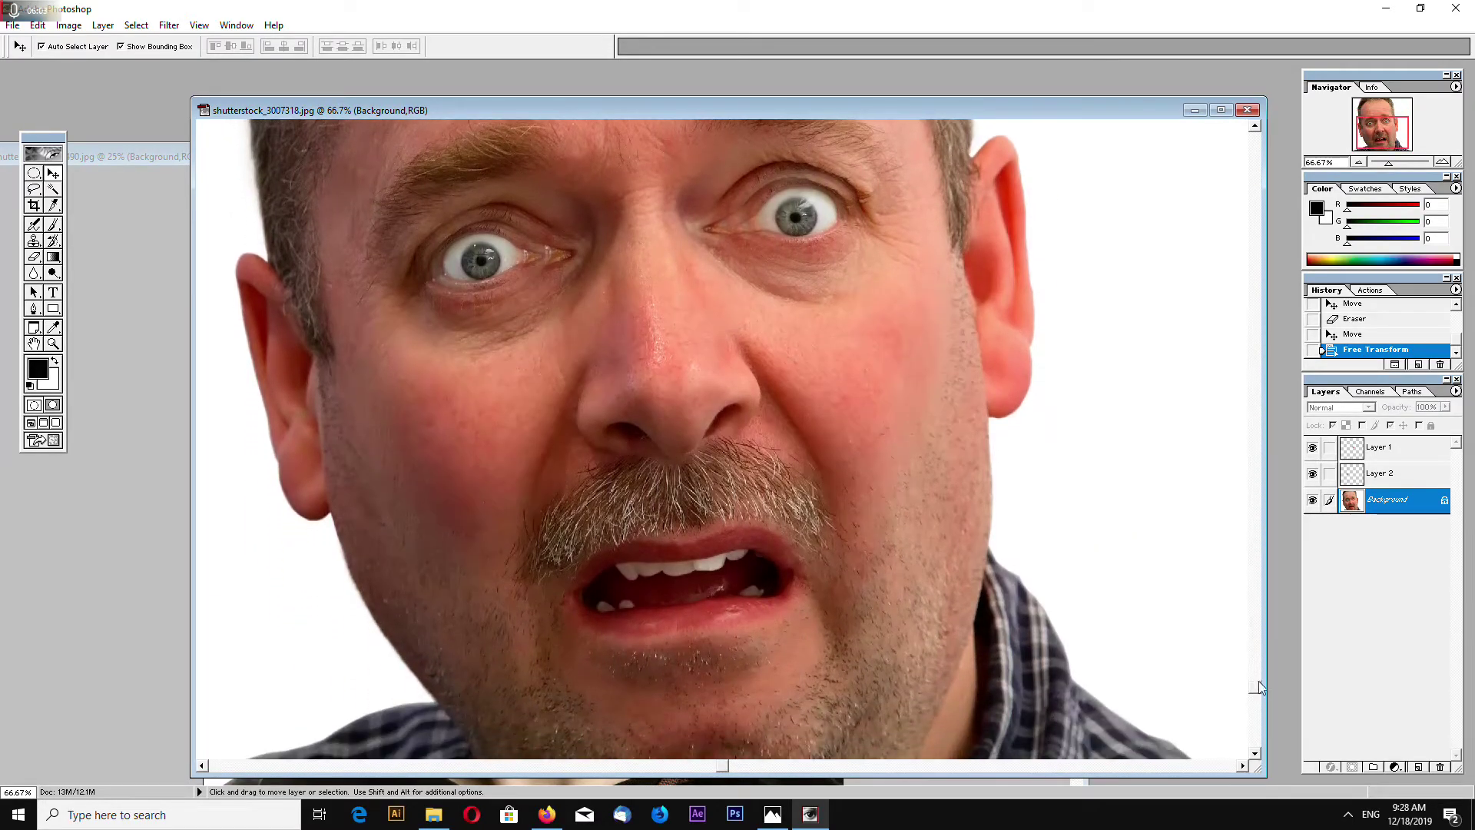
{"action": "key", "text": "ctrl+minus"}
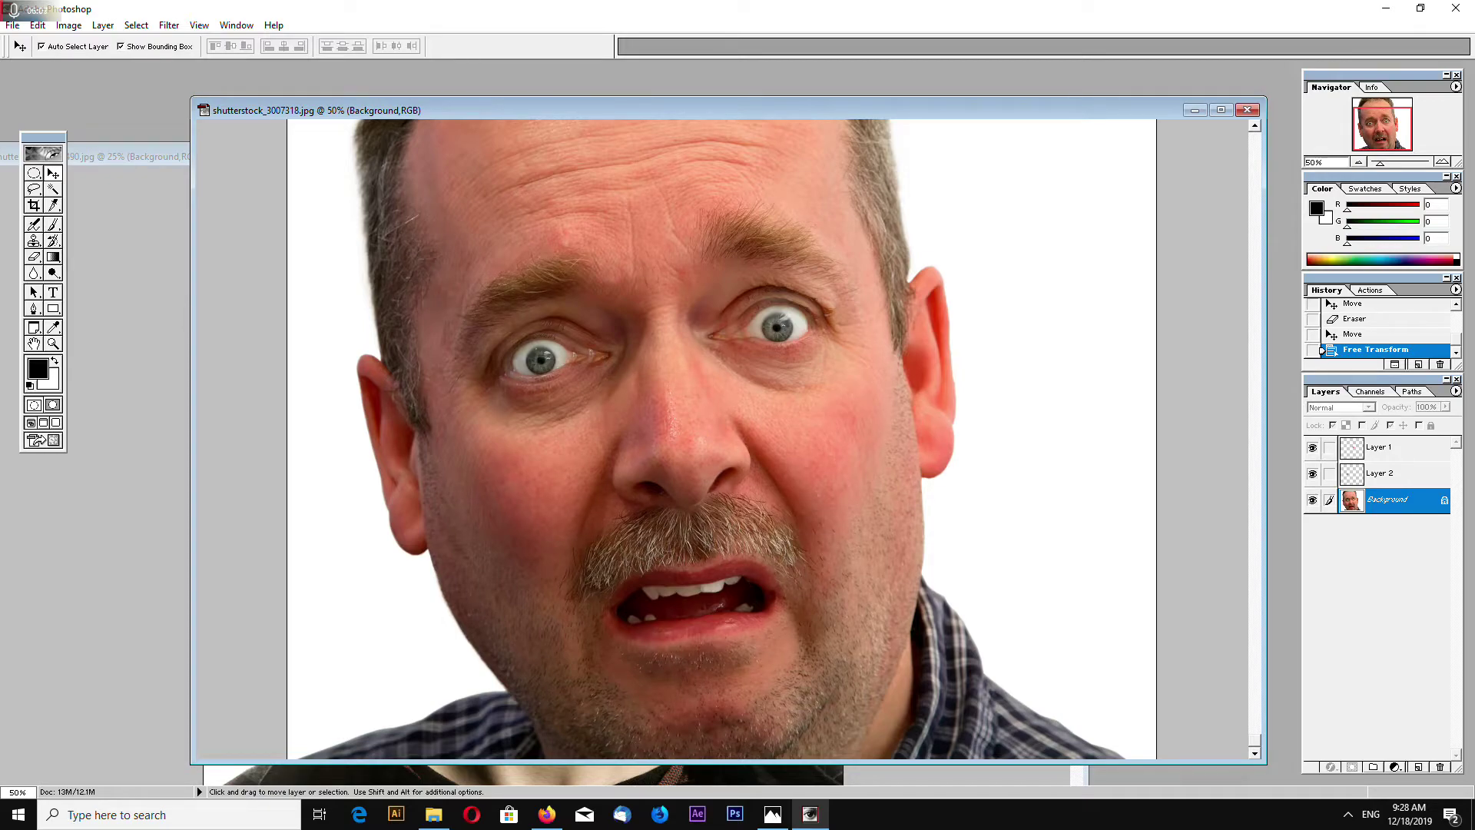
{"action": "scroll", "coordinate": [722, 438], "scroll_direction": "up", "scroll_amount": 1}
{"action": "scroll", "coordinate": [722, 439], "scroll_direction": "down", "scroll_amount": 1}
{"action": "scroll", "coordinate": [722, 438], "scroll_direction": "up", "scroll_amount": 1}
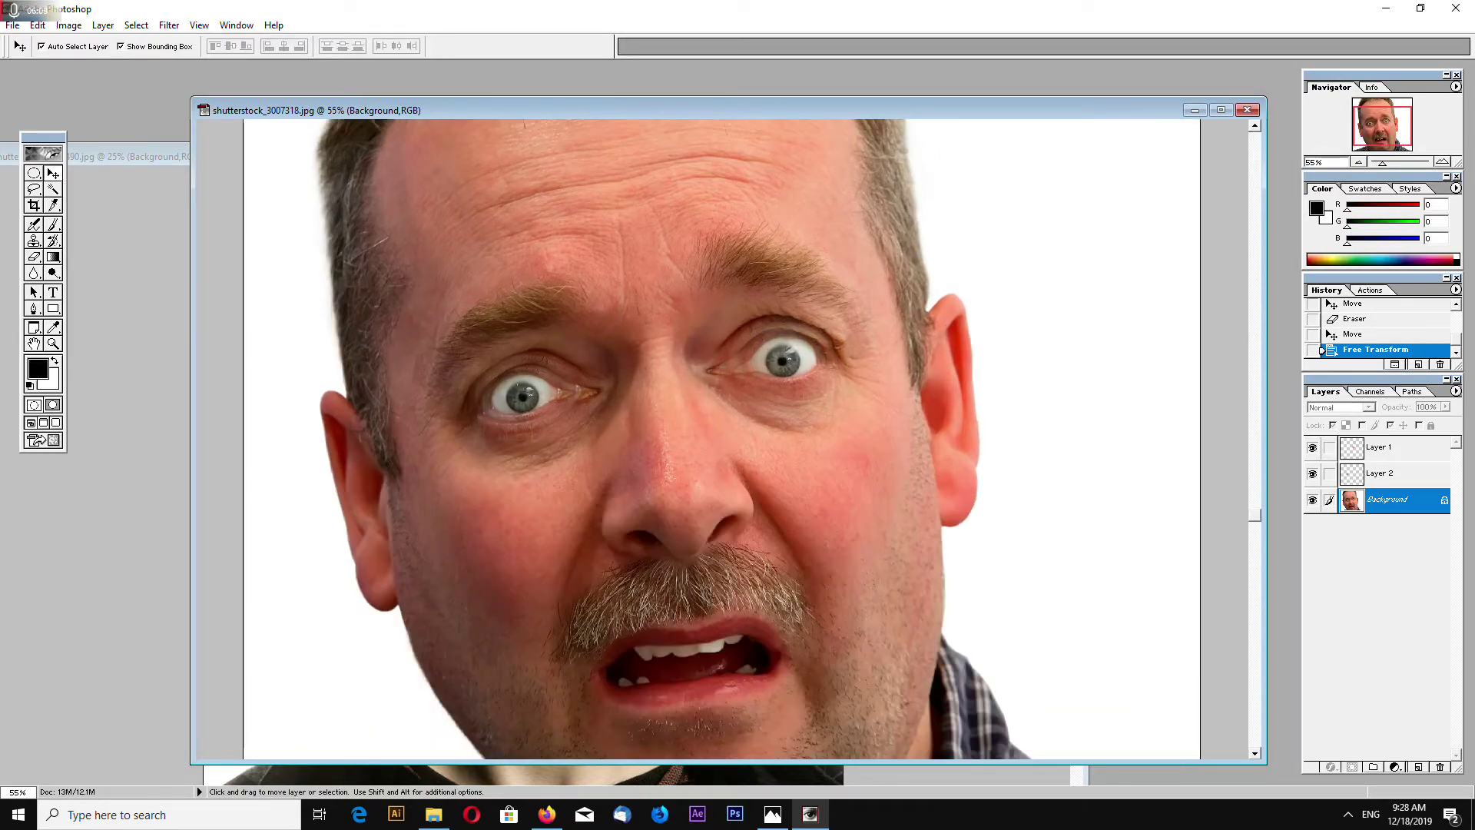
{"action": "left_click_drag", "start_coordinate": [1257, 515], "coordinate": [1261, 741]}
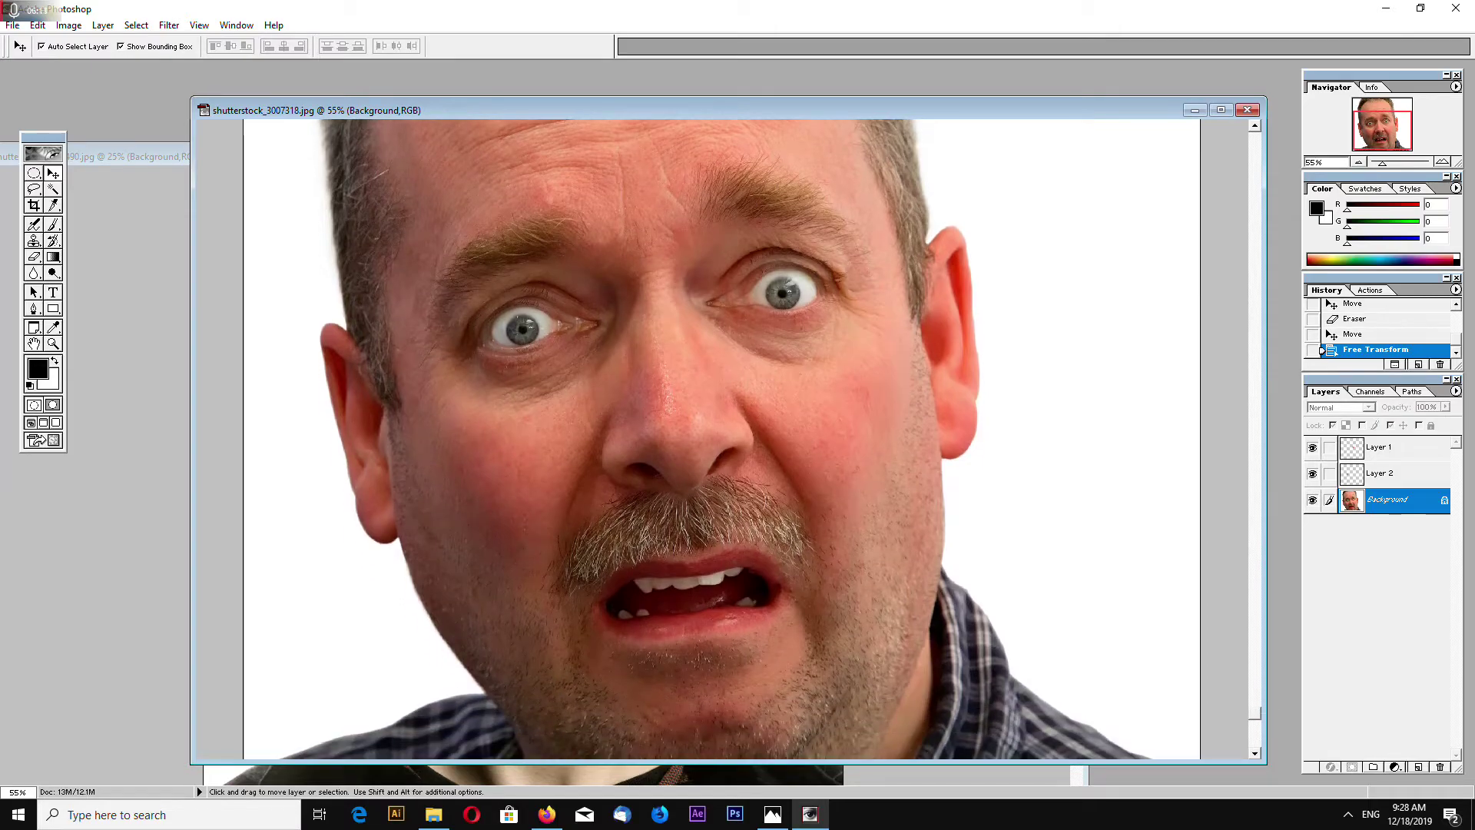
{"action": "scroll", "coordinate": [722, 439], "scroll_direction": "down", "scroll_amount": 1}
{"action": "key", "text": "ctrl+minus"}
{"action": "key", "text": "ctrl+plus"}
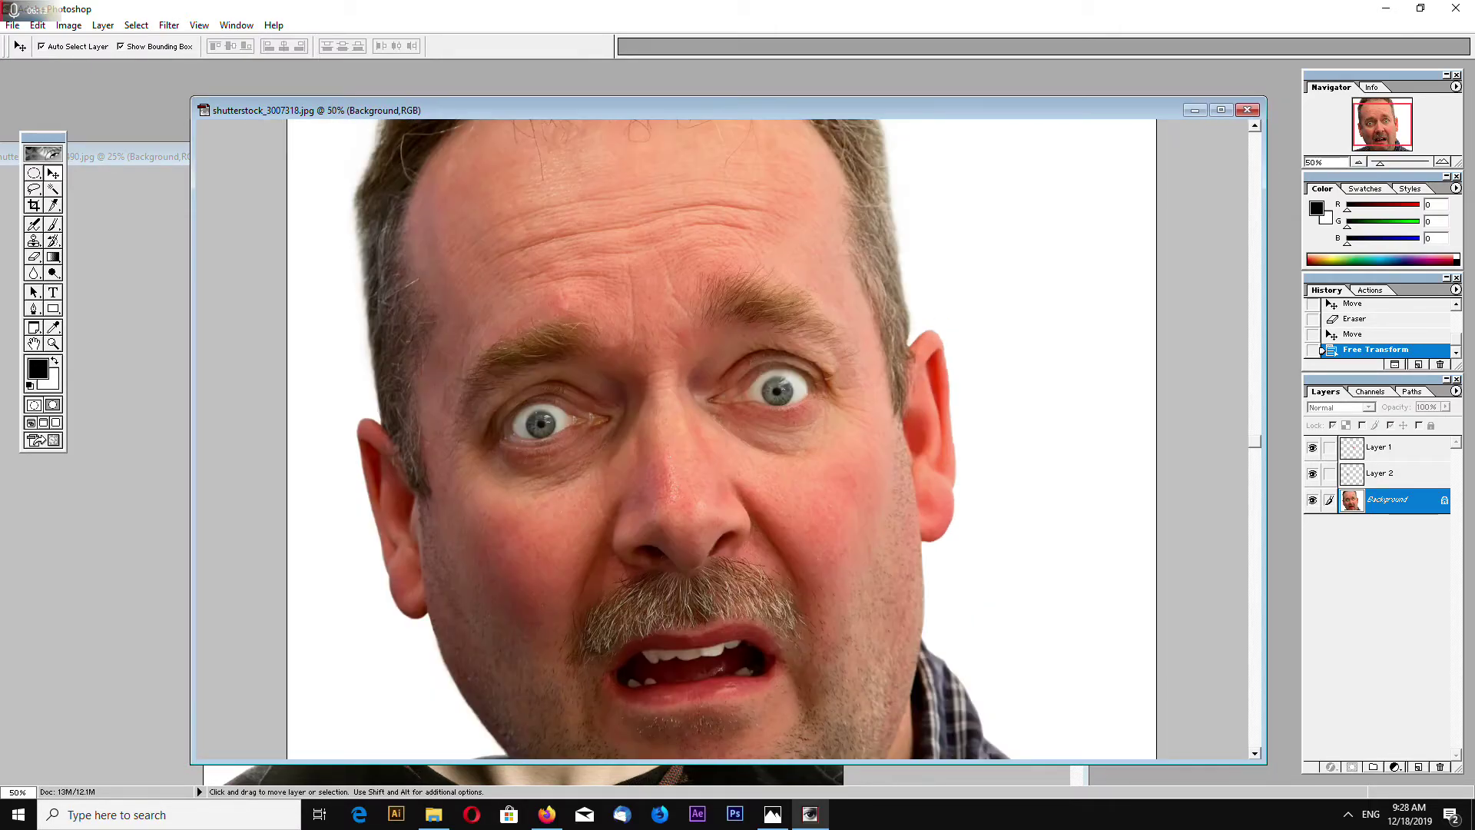
{"action": "scroll", "coordinate": [722, 439], "scroll_direction": "up", "scroll_amount": 6}
{"action": "scroll", "coordinate": [722, 439], "scroll_direction": "down", "scroll_amount": 3}
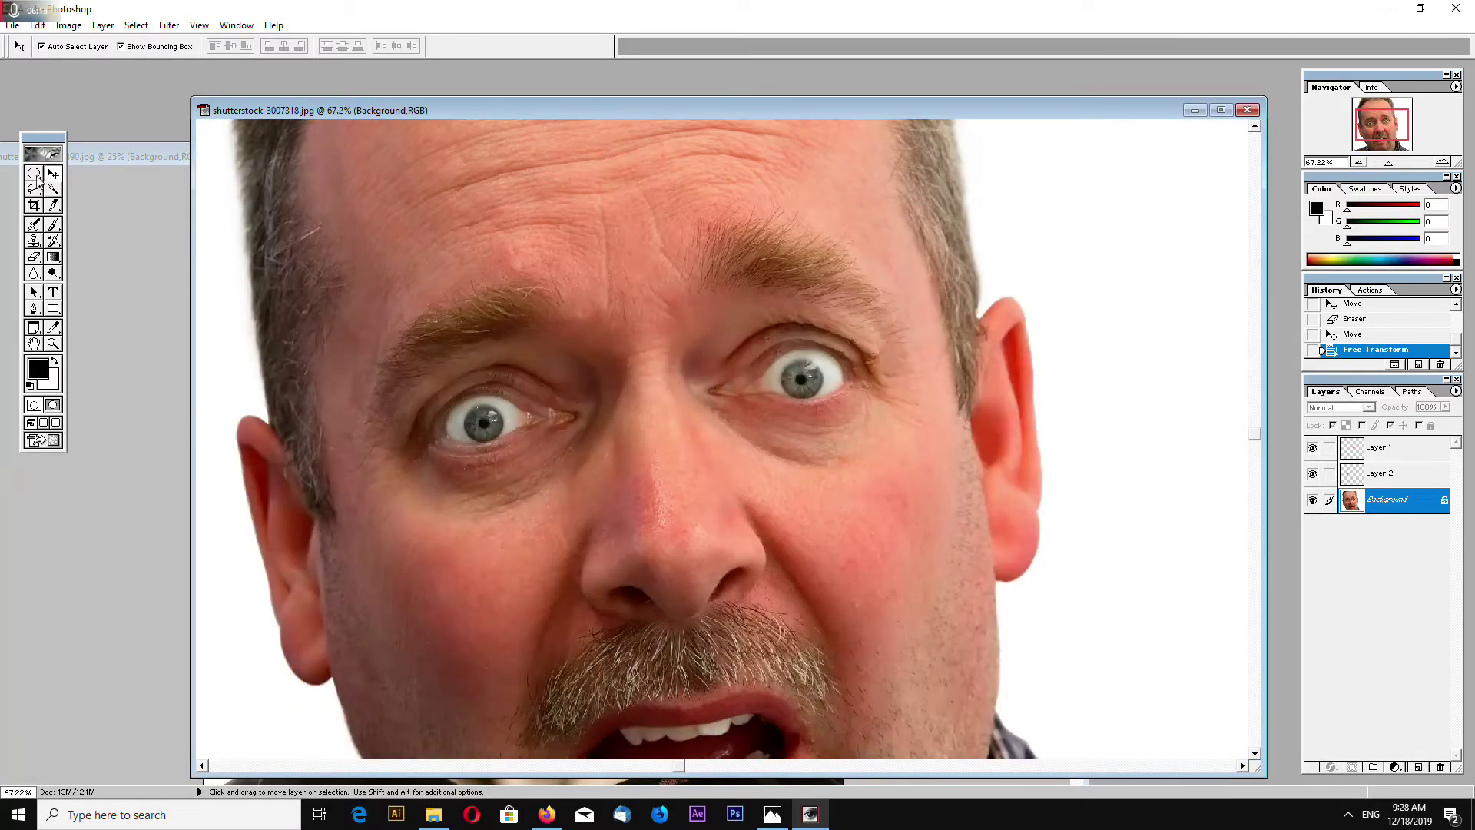
Step: Copy a circular patch of the man's cheek, below the eye on the left side of the image, to a new layer
{"action": "left_click", "coordinate": [34, 173]}
{"action": "left_click_drag", "start_coordinate": [560, 650], "coordinate": [560, 651]}
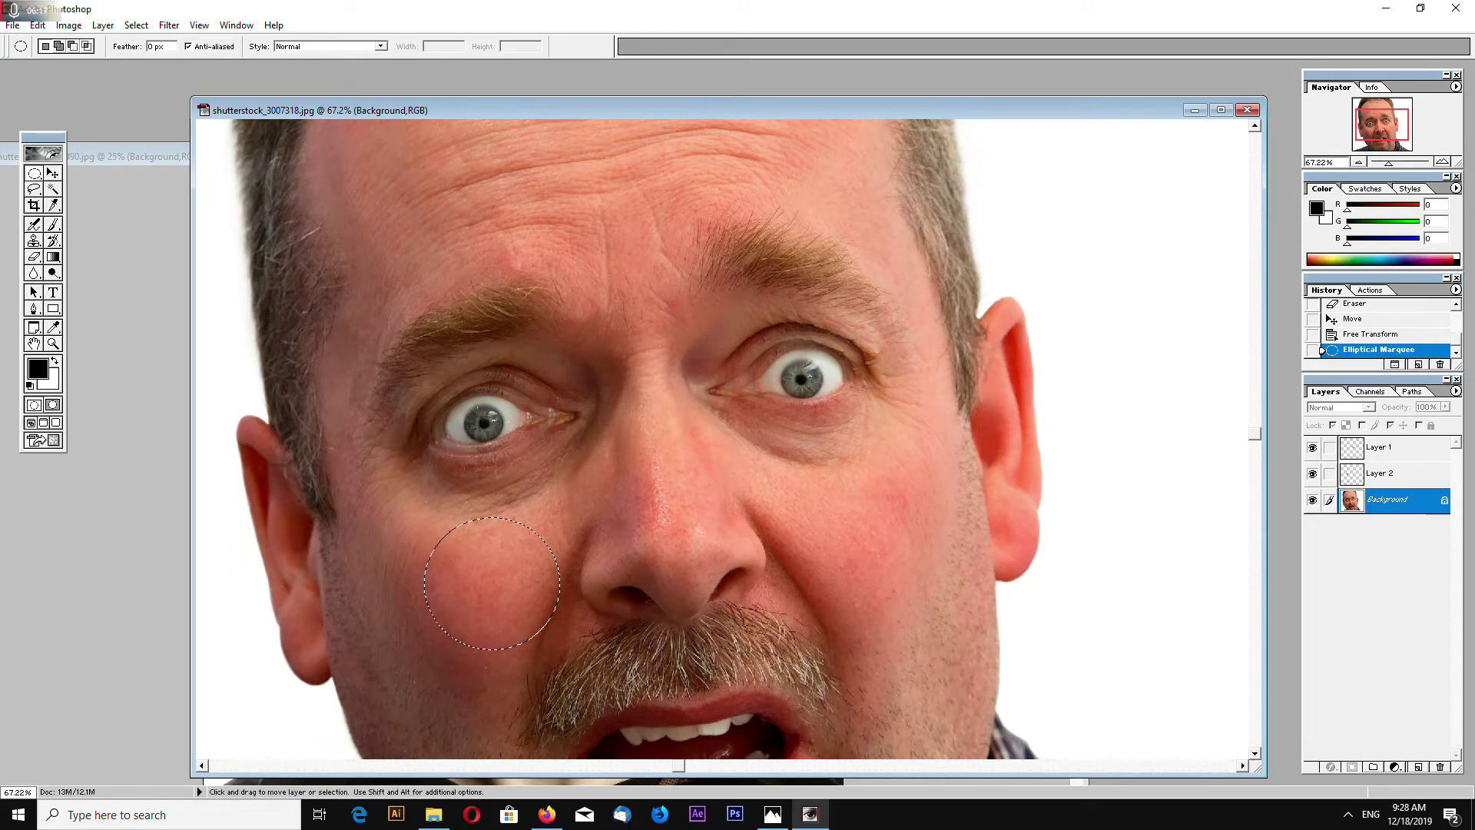
{"action": "key", "text": "ctrl+c"}
{"action": "key", "text": "ctrl+v"}
Step: Move the copied cheek patch down to the man's mouth area
{"action": "scroll", "coordinate": [560, 650], "scroll_direction": "up", "scroll_amount": 1}
{"action": "scroll", "coordinate": [559, 650], "scroll_direction": "down", "scroll_amount": 2}
{"action": "left_click", "coordinate": [53, 174]}
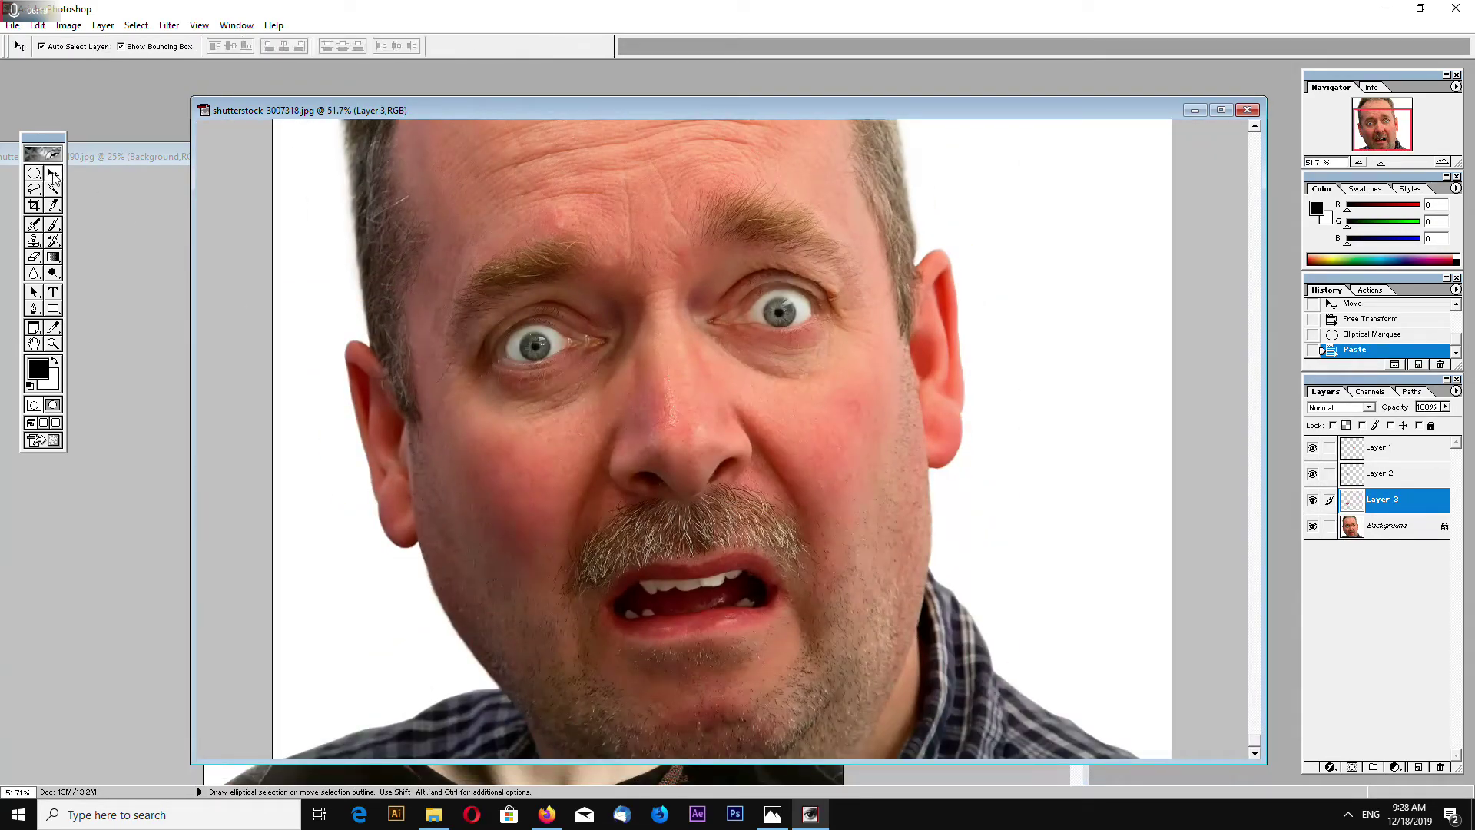
{"action": "mouse_move", "coordinate": [543, 476]}
{"action": "left_mouse_down"}
{"action": "mouse_move", "coordinate": [549, 588]}
{"action": "mouse_move", "coordinate": [416, 584]}
{"action": "mouse_move", "coordinate": [420, 498]}
{"action": "mouse_move", "coordinate": [540, 475]}
{"action": "mouse_move", "coordinate": [431, 536]}
{"action": "mouse_move", "coordinate": [443, 585]}
{"action": "mouse_move", "coordinate": [593, 645]}
{"action": "left_mouse_up"}
{"action": "scroll", "coordinate": [55, 328], "scroll_direction": "up", "scroll_amount": 1}
Step: Soften the cheek patch's edge with the Eraser and shrink the patch with Free Transform
{"action": "left_click", "coordinate": [36, 258]}
{"action": "left_click", "coordinate": [53, 175]}
{"action": "key", "text": "ctrl+t"}
{"action": "left_click_drag", "start_coordinate": [672, 718], "coordinate": [673, 601]}
{"action": "key", "text": "Return"}
Step: Cover the man's mustache, mouth and chin with overlapping duplicates of the cheek patch, and make the Background layer active
{"action": "mouse_move", "coordinate": [607, 657]}
{"action": "left_mouse_down"}
{"action": "mouse_move", "coordinate": [570, 586]}
{"action": "mouse_move", "coordinate": [761, 568]}
{"action": "mouse_move", "coordinate": [795, 586]}
{"action": "mouse_move", "coordinate": [690, 574]}
{"action": "mouse_move", "coordinate": [560, 599]}
{"action": "mouse_move", "coordinate": [592, 663]}
{"action": "left_mouse_up"}
{"action": "left_click_drag", "start_coordinate": [592, 663], "coordinate": [726, 643]}
{"action": "left_click_drag", "start_coordinate": [726, 644], "coordinate": [632, 698]}
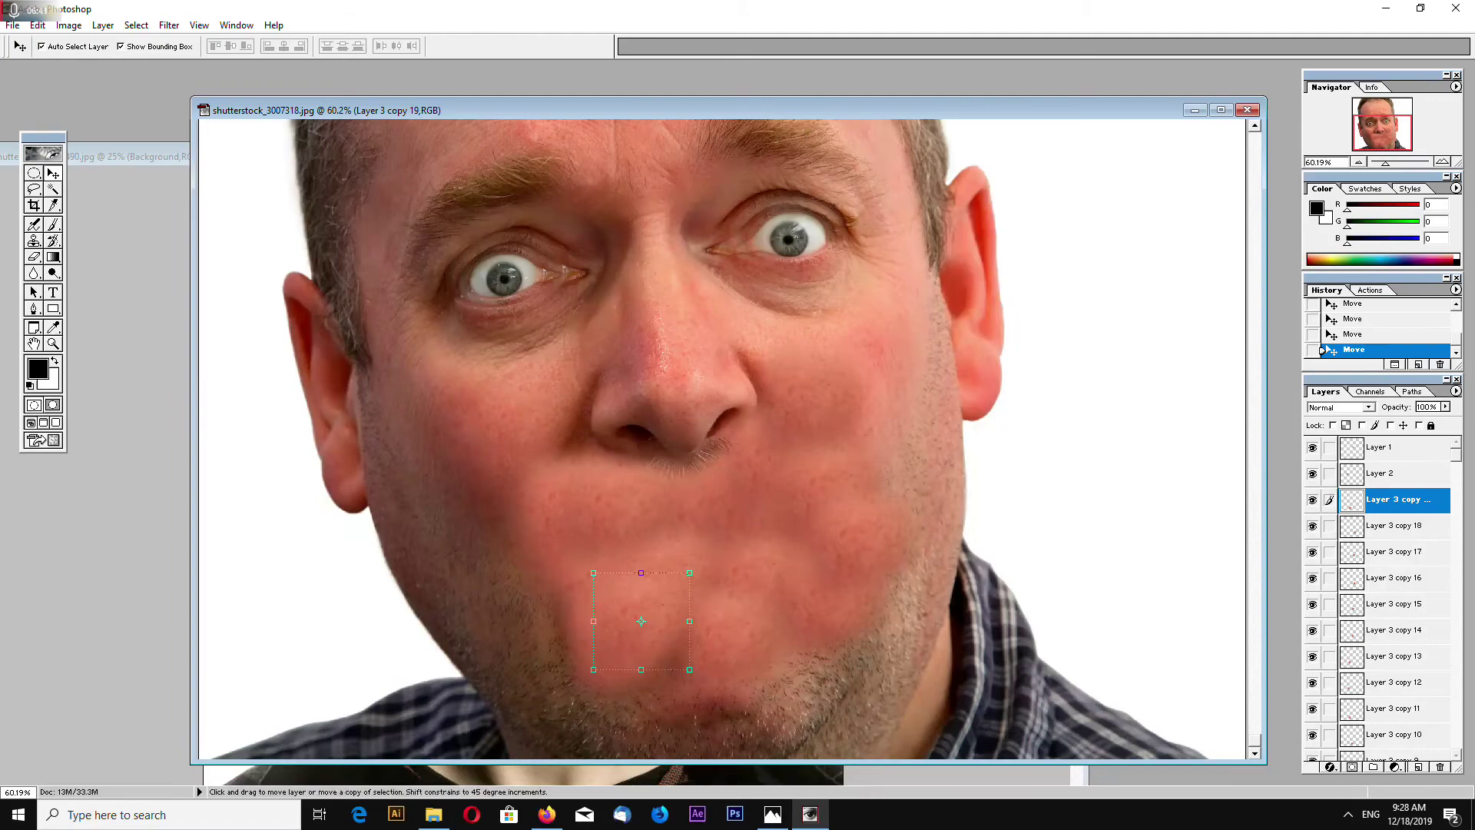
{"action": "left_click_drag", "start_coordinate": [712, 680], "coordinate": [587, 682]}
{"action": "left_click_drag", "start_coordinate": [587, 683], "coordinate": [760, 523]}
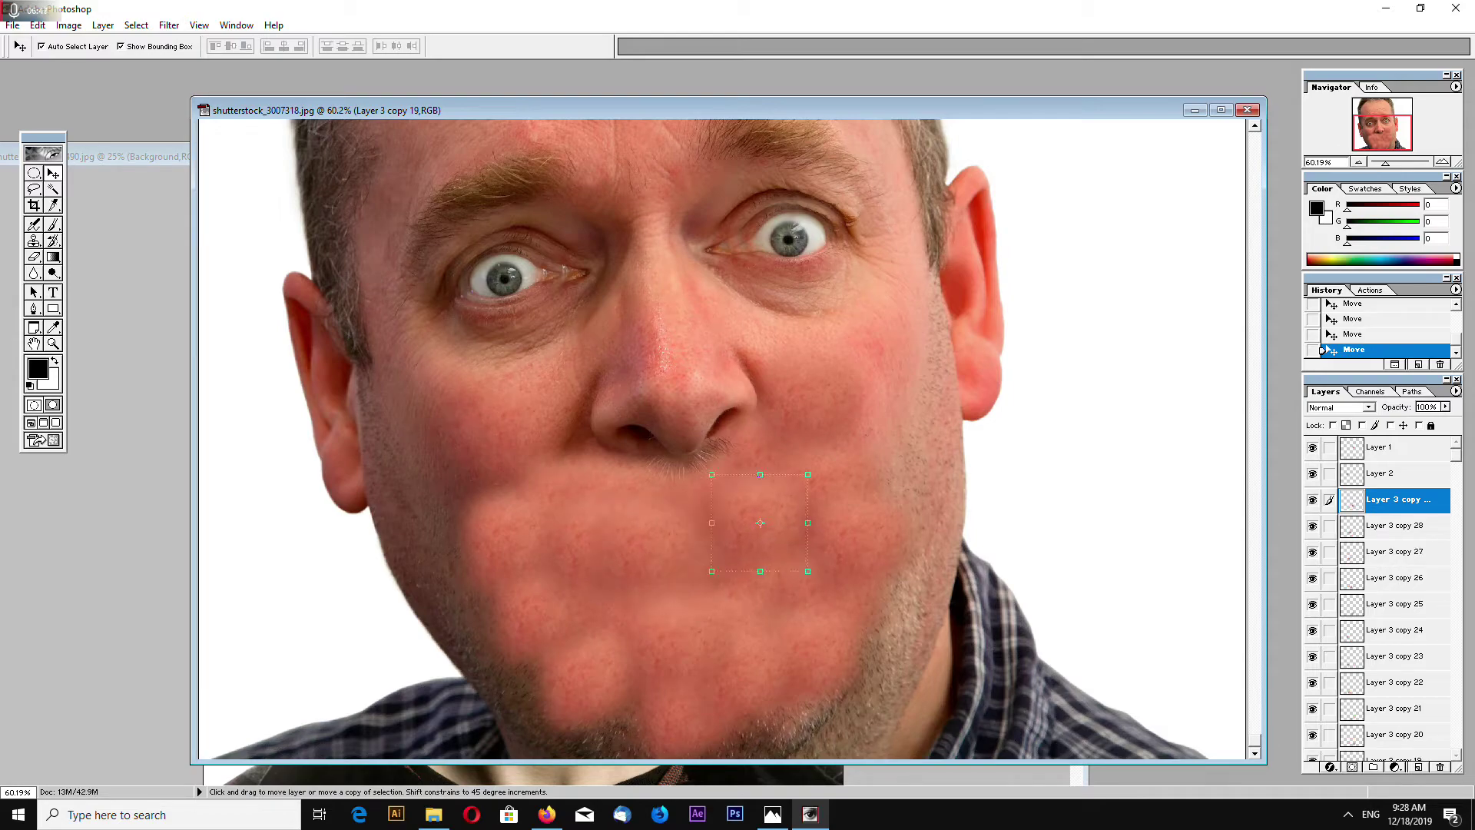
{"action": "key", "text": "ctrl+minus"}
{"action": "key", "text": "ctrl+minus"}
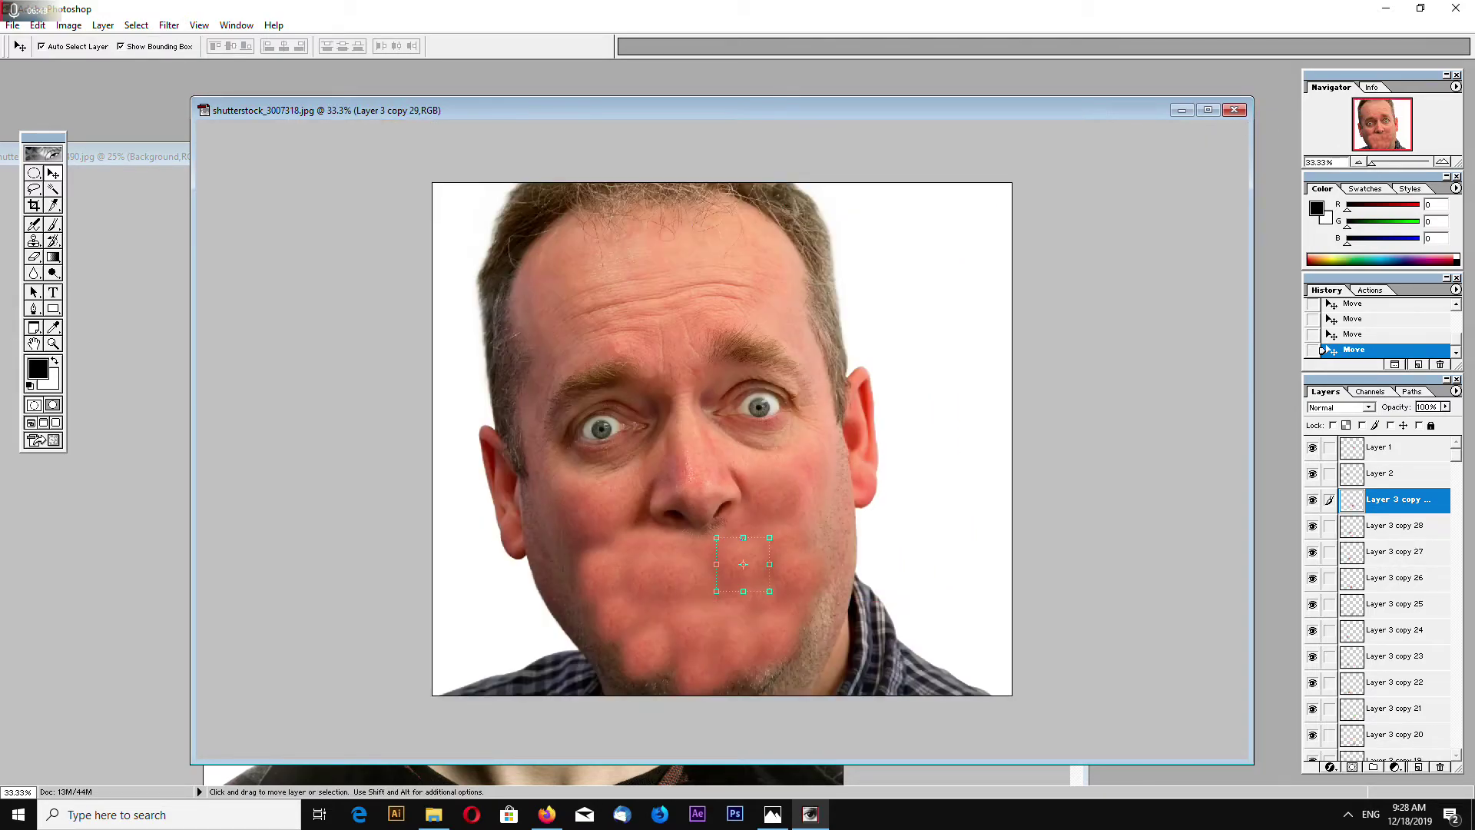
{"action": "key", "text": "ctrl+minus"}
{"action": "left_click", "coordinate": [721, 503]}
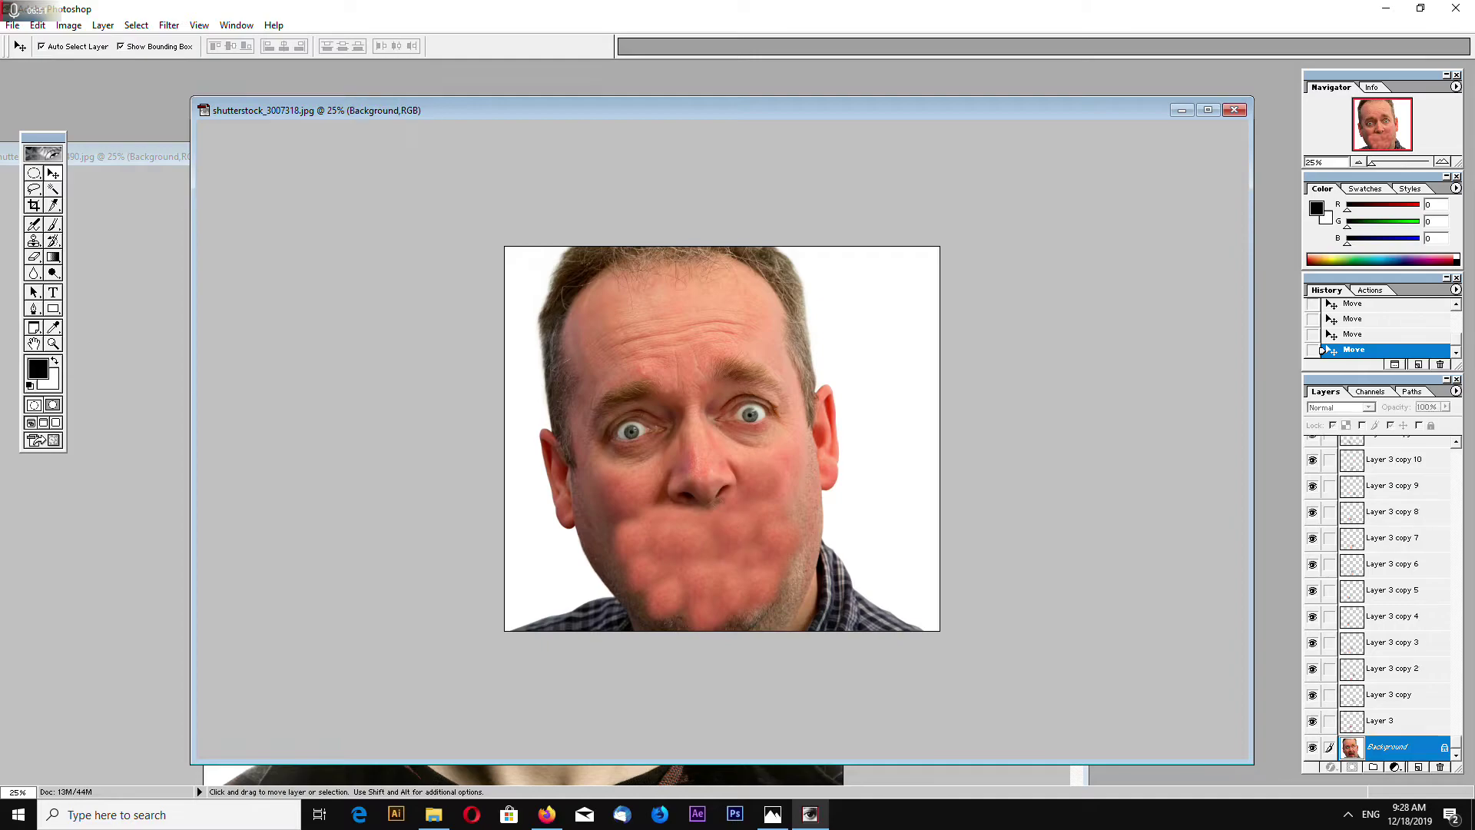
{"action": "key", "text": "ctrl+plus"}
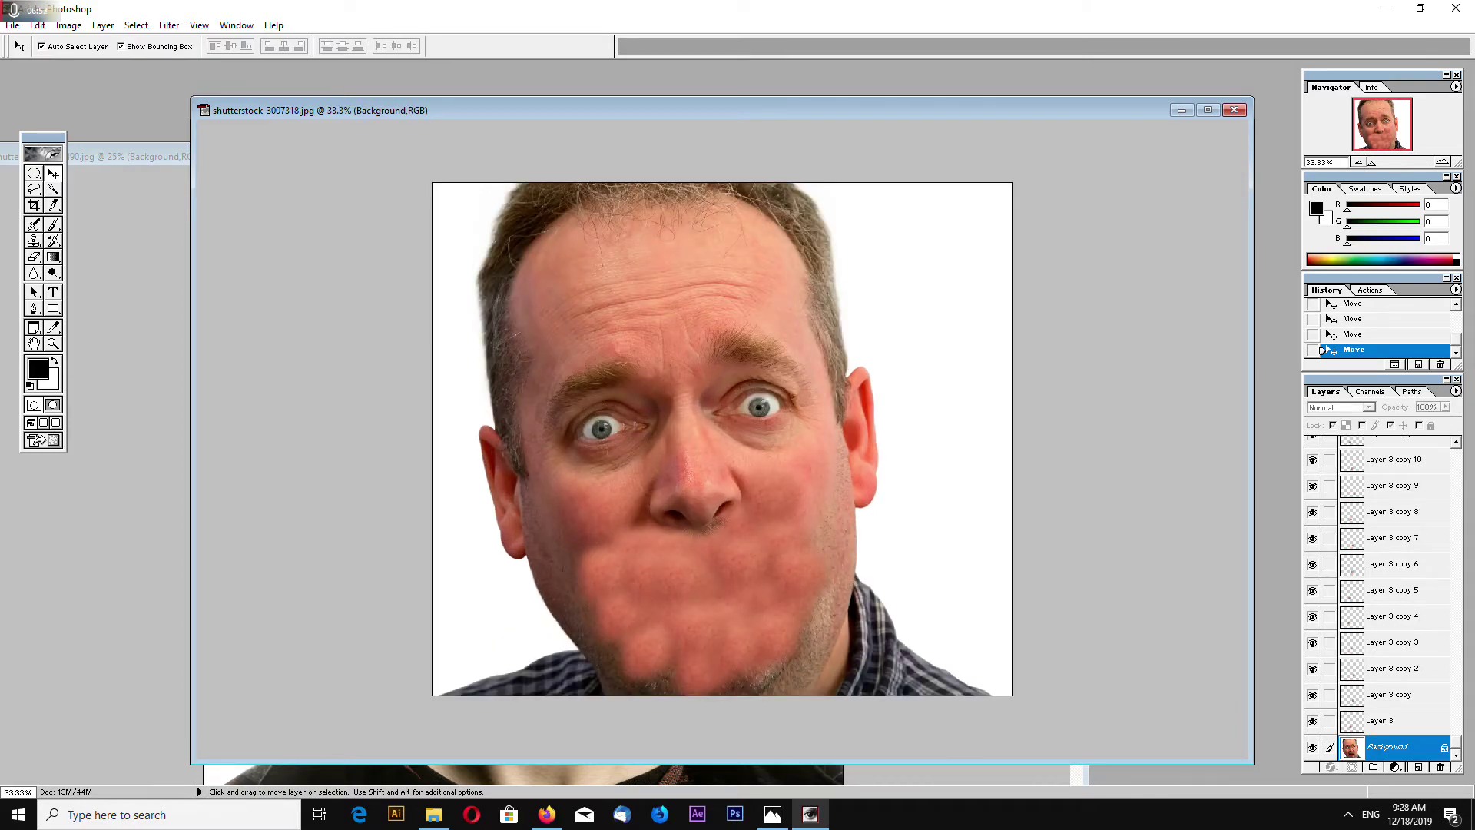
Step: Revert the man's photo to an earlier Move state in the history and make the Background layer active
{"action": "left_click_drag", "start_coordinate": [1458, 338], "coordinate": [1459, 318]}
{"action": "left_click", "coordinate": [1355, 312]}
{"action": "left_click", "coordinate": [1422, 313]}
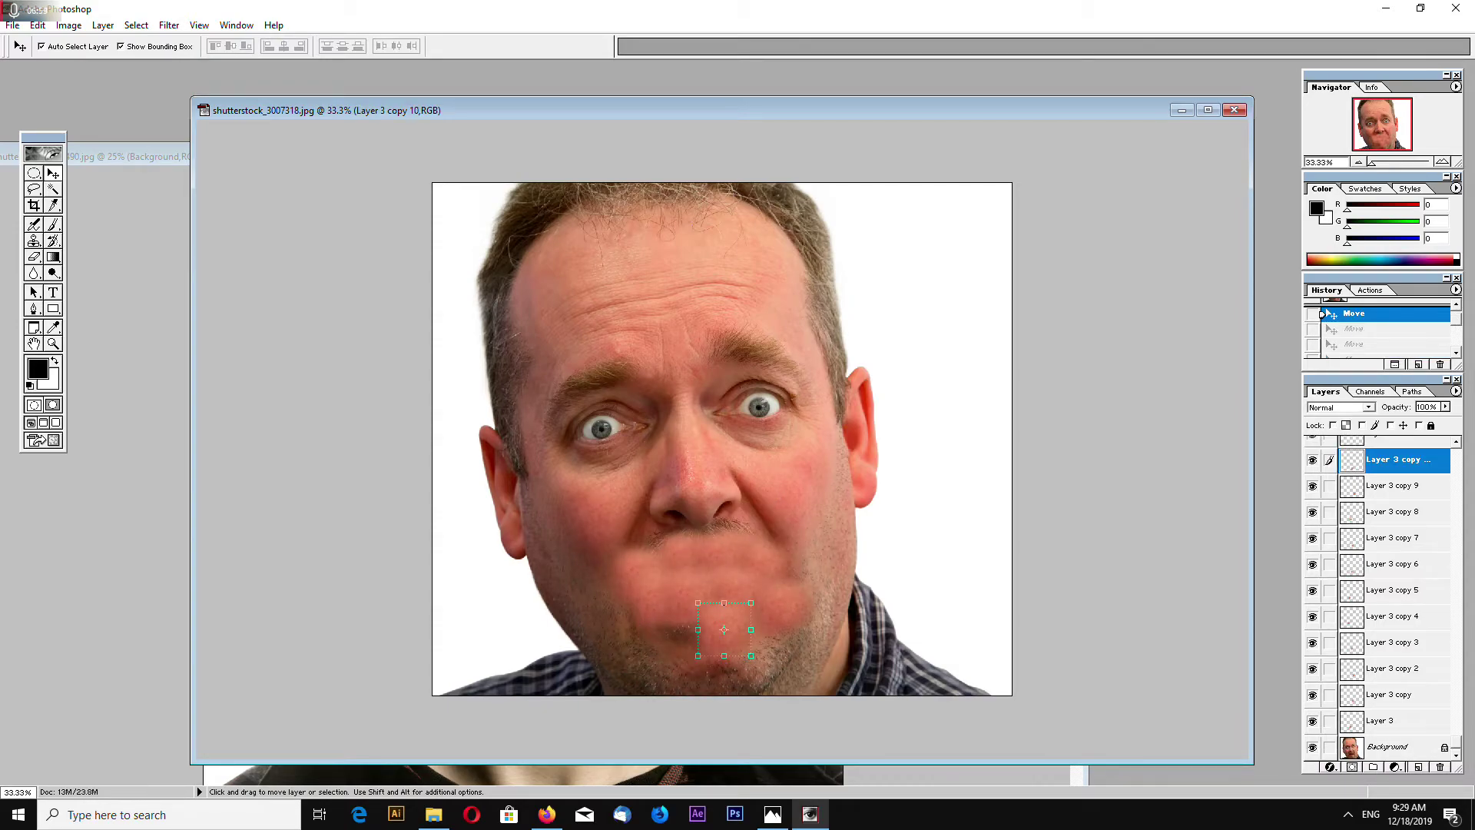
{"action": "left_click", "coordinate": [782, 610]}
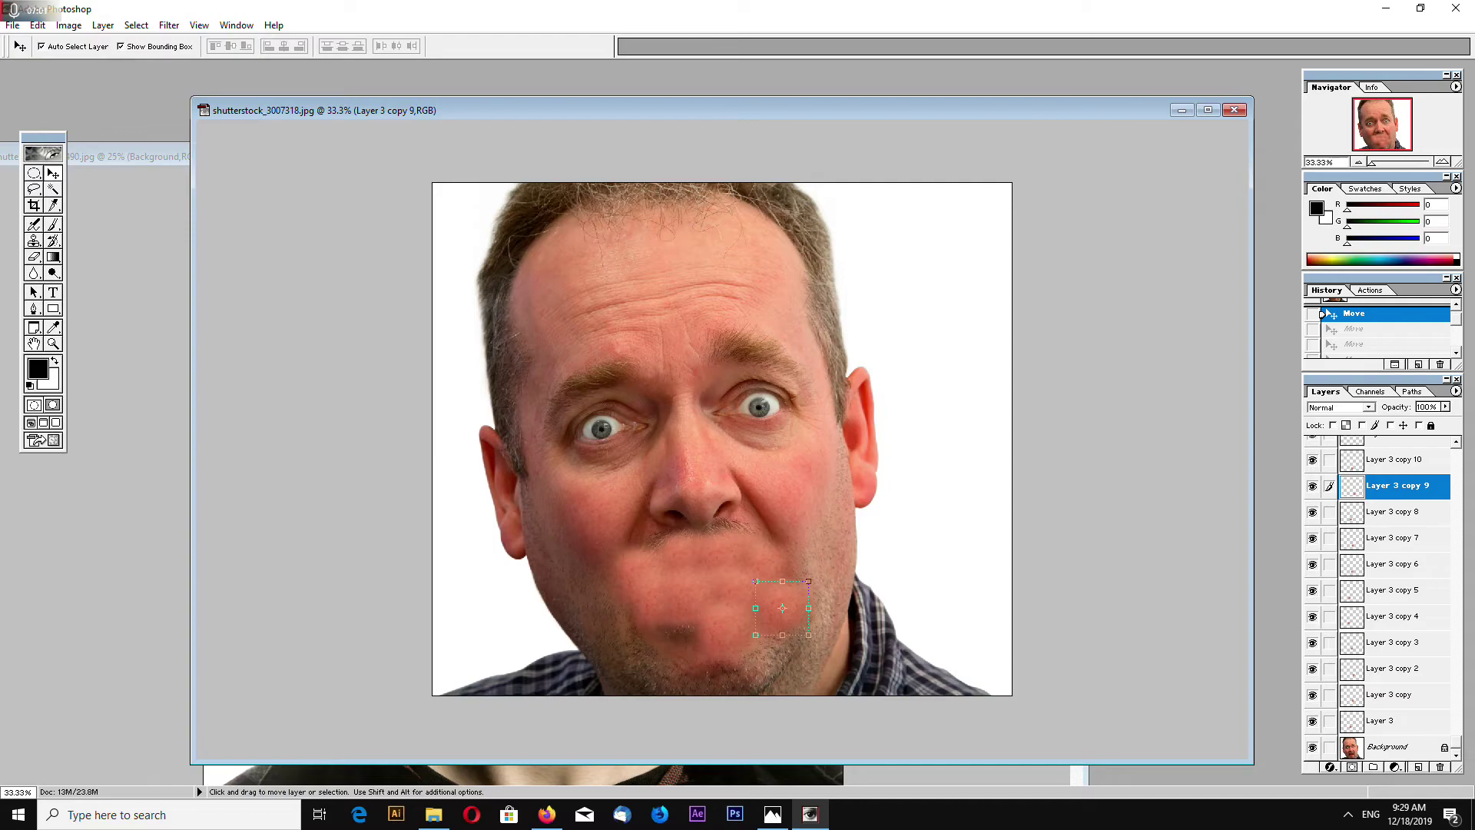
{"action": "left_click", "coordinate": [852, 612]}
{"action": "left_click", "coordinate": [745, 308]}
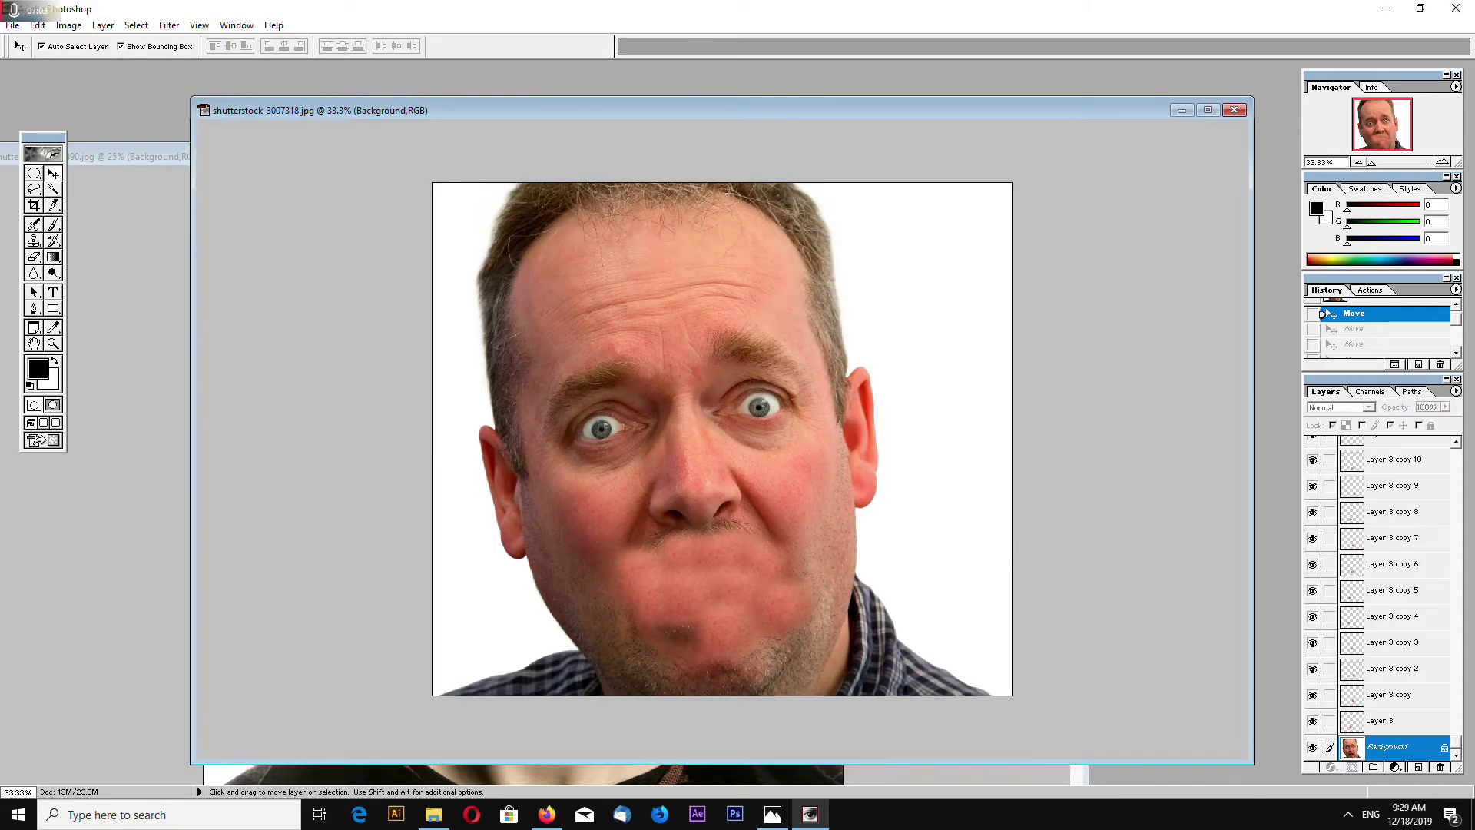
Step: Minimize the man's photo and bring pulling-tongue-out-stock-picture-2735718.jpg to the front
{"action": "left_click", "coordinate": [1175, 111]}
{"action": "left_click_drag", "start_coordinate": [513, 154], "coordinate": [501, 342]}
{"action": "left_click", "coordinate": [785, 124]}
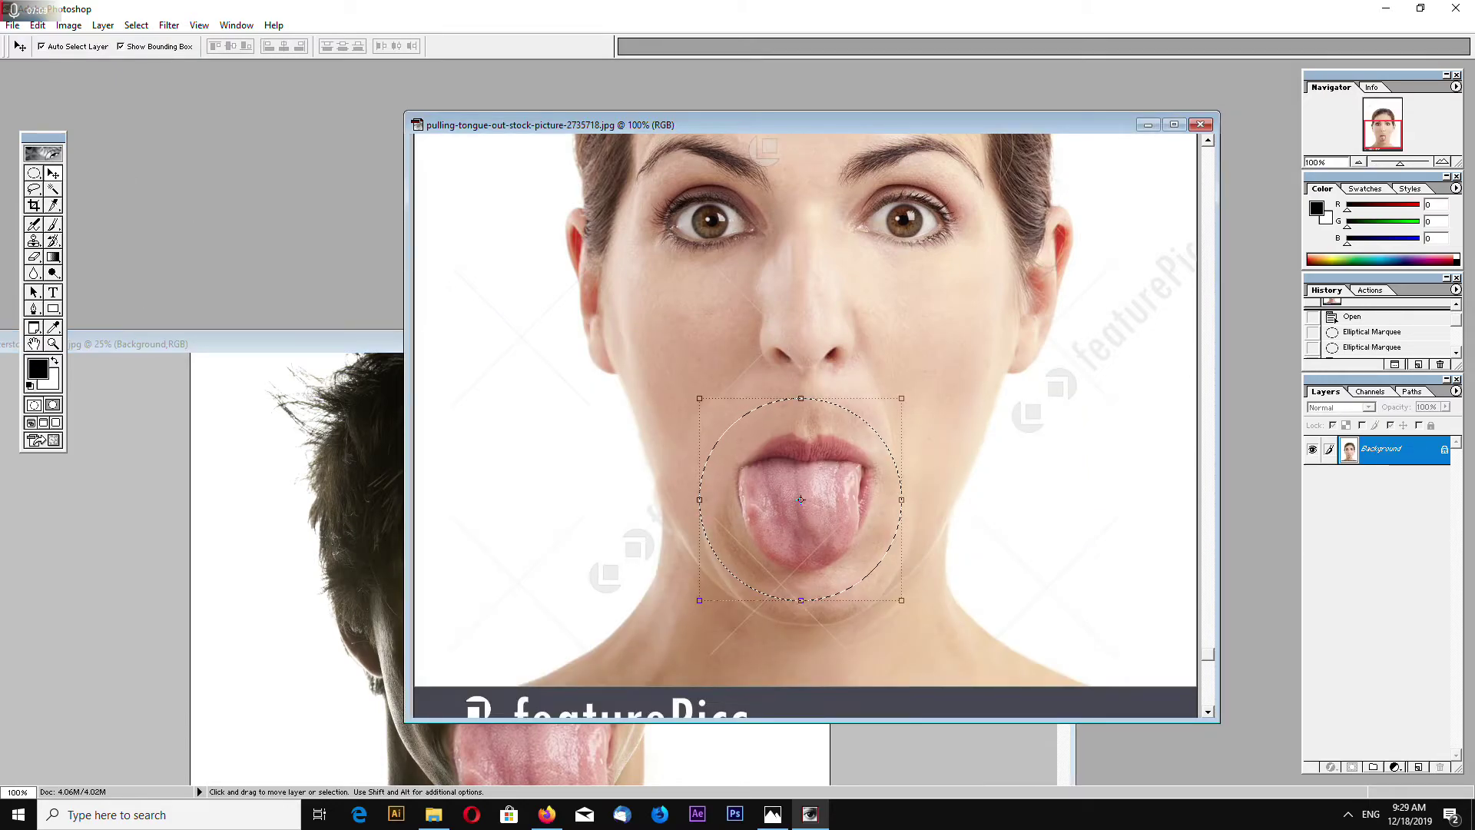
Step: Copy the circular selection around the woman's mouth and tongue to a new layer and move it up over her nose
{"action": "left_click", "coordinate": [34, 173]}
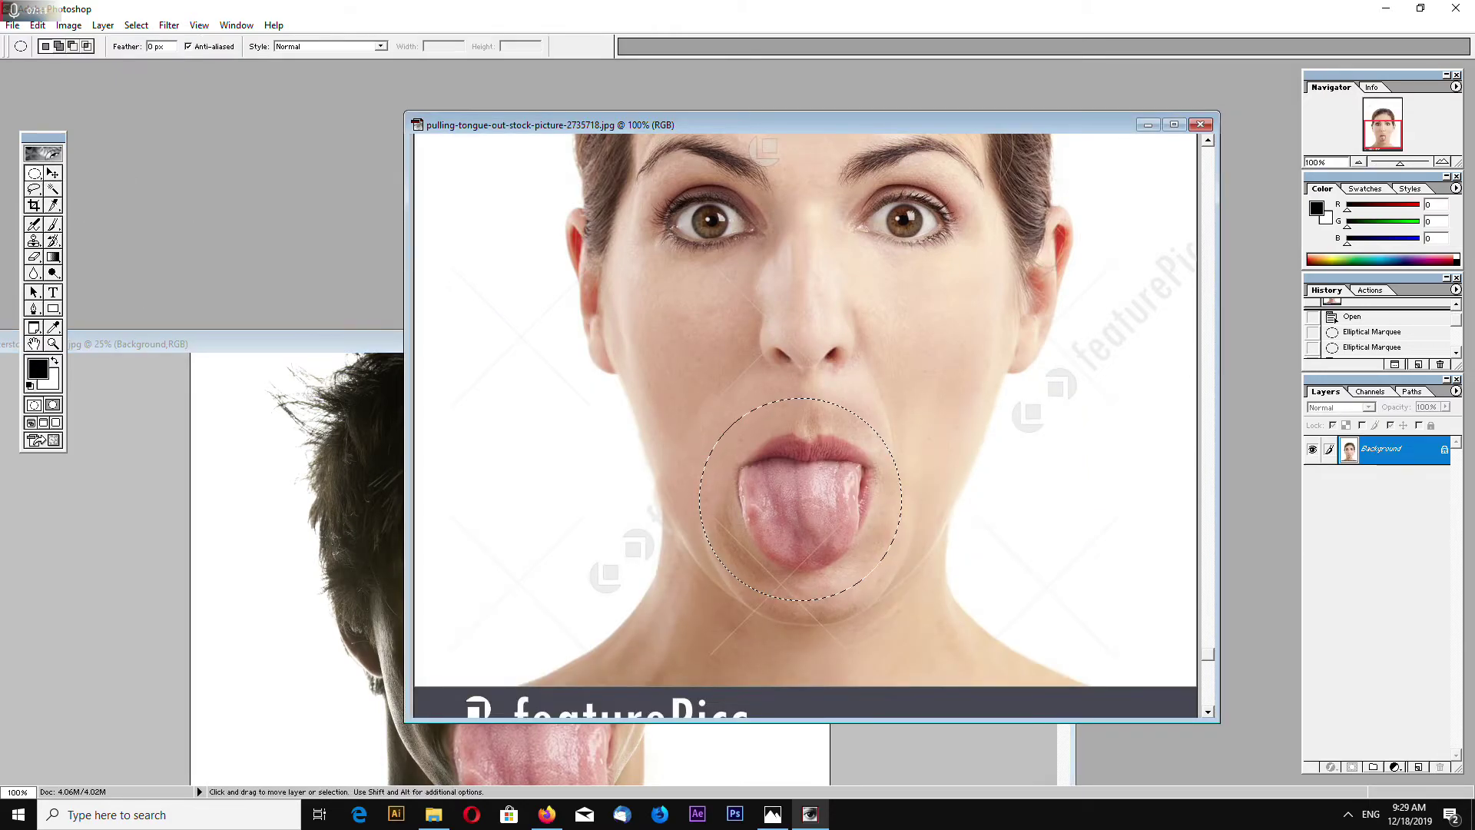
{"action": "key", "text": "ctrl+v"}
{"action": "left_click", "coordinate": [53, 173]}
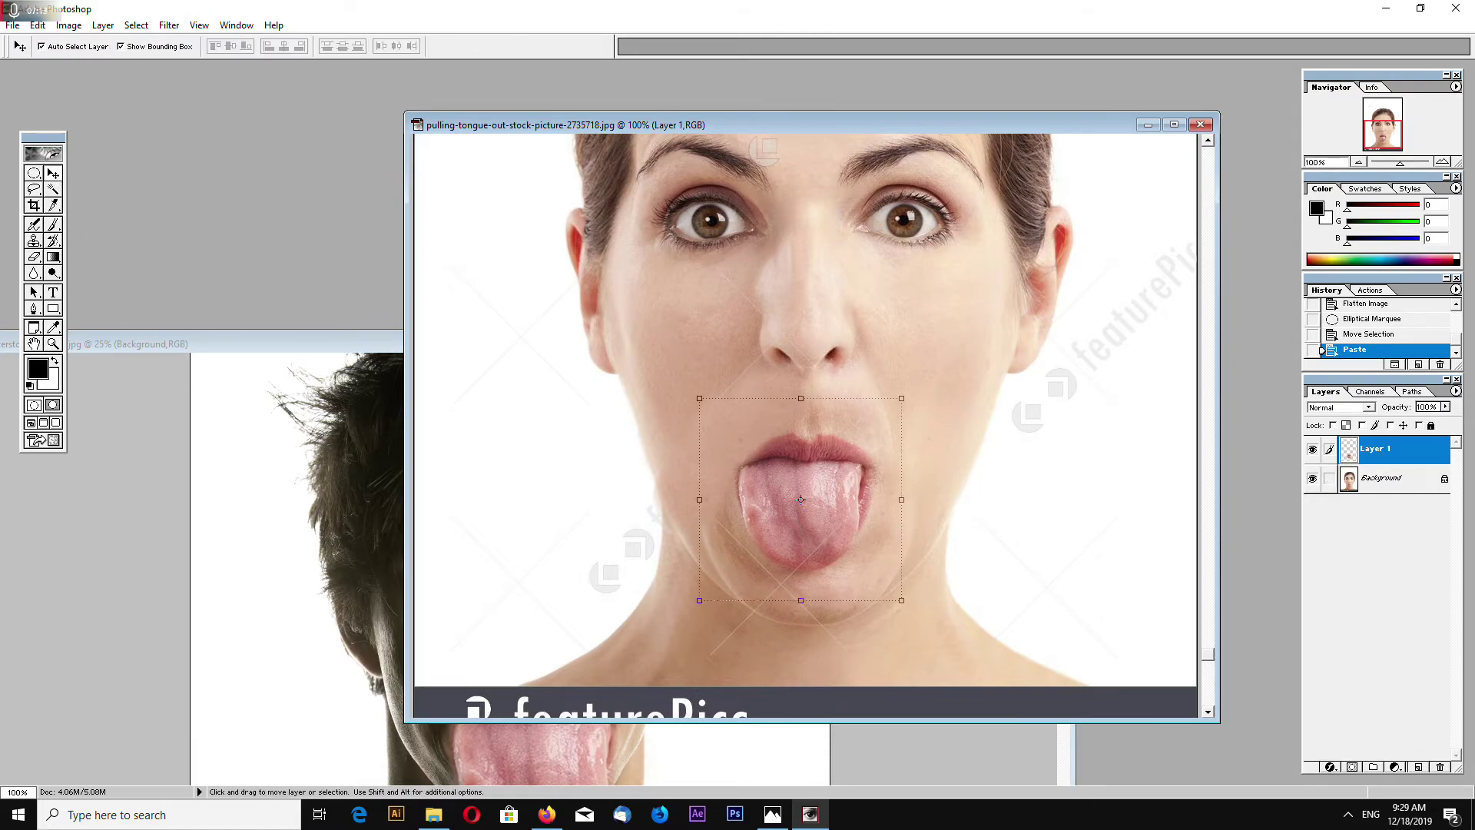
{"action": "left_click_drag", "start_coordinate": [855, 539], "coordinate": [892, 356]}
{"action": "scroll", "coordinate": [892, 356], "scroll_direction": "down", "scroll_amount": 5}
{"action": "scroll", "coordinate": [892, 356], "scroll_direction": "up", "scroll_amount": 4}
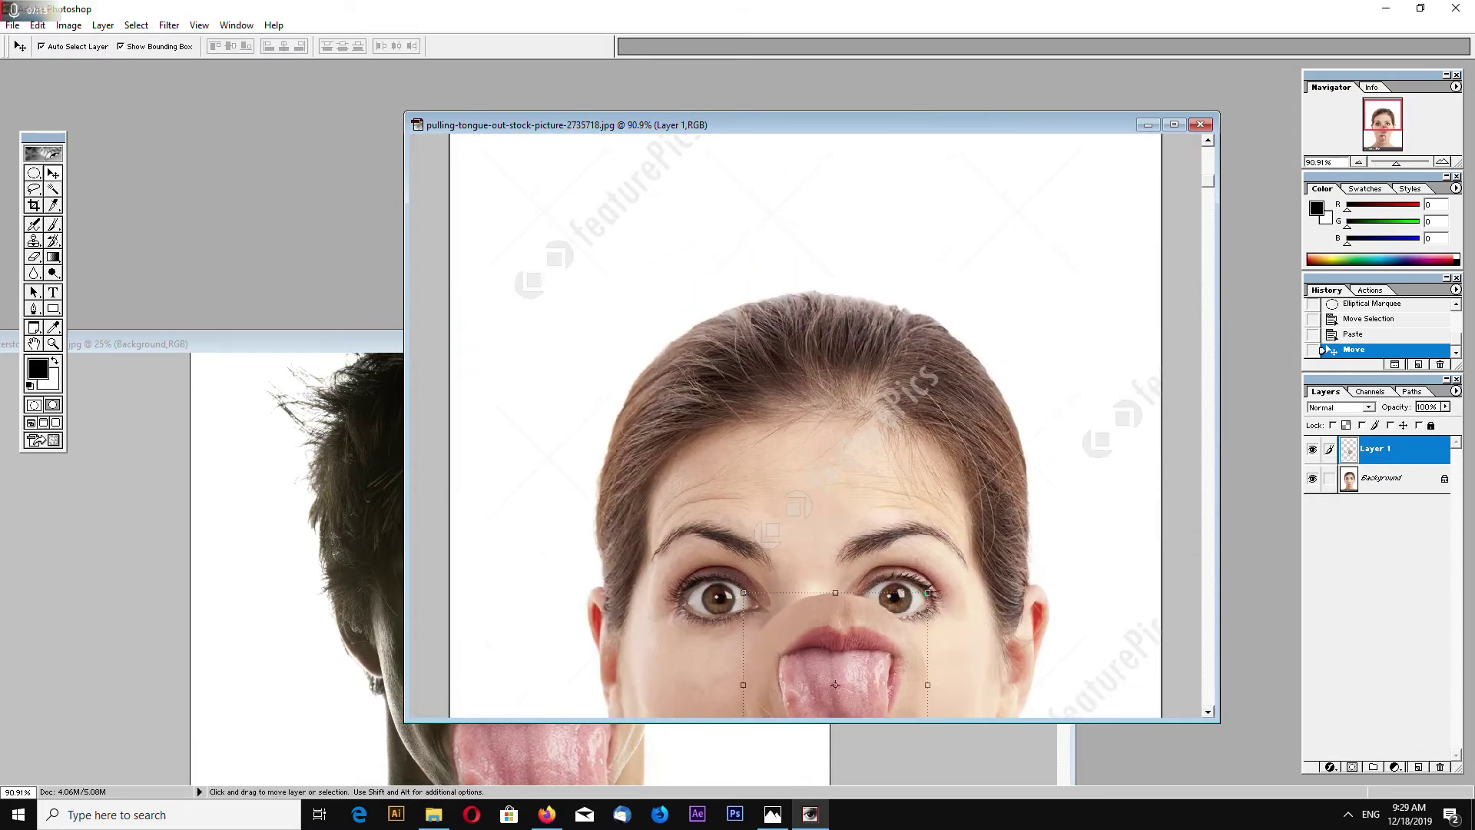
{"action": "left_click_drag", "start_coordinate": [1210, 183], "coordinate": [1219, 507]}
{"action": "key", "text": "ctrl+plus"}
{"action": "key", "text": "ctrl+plus"}
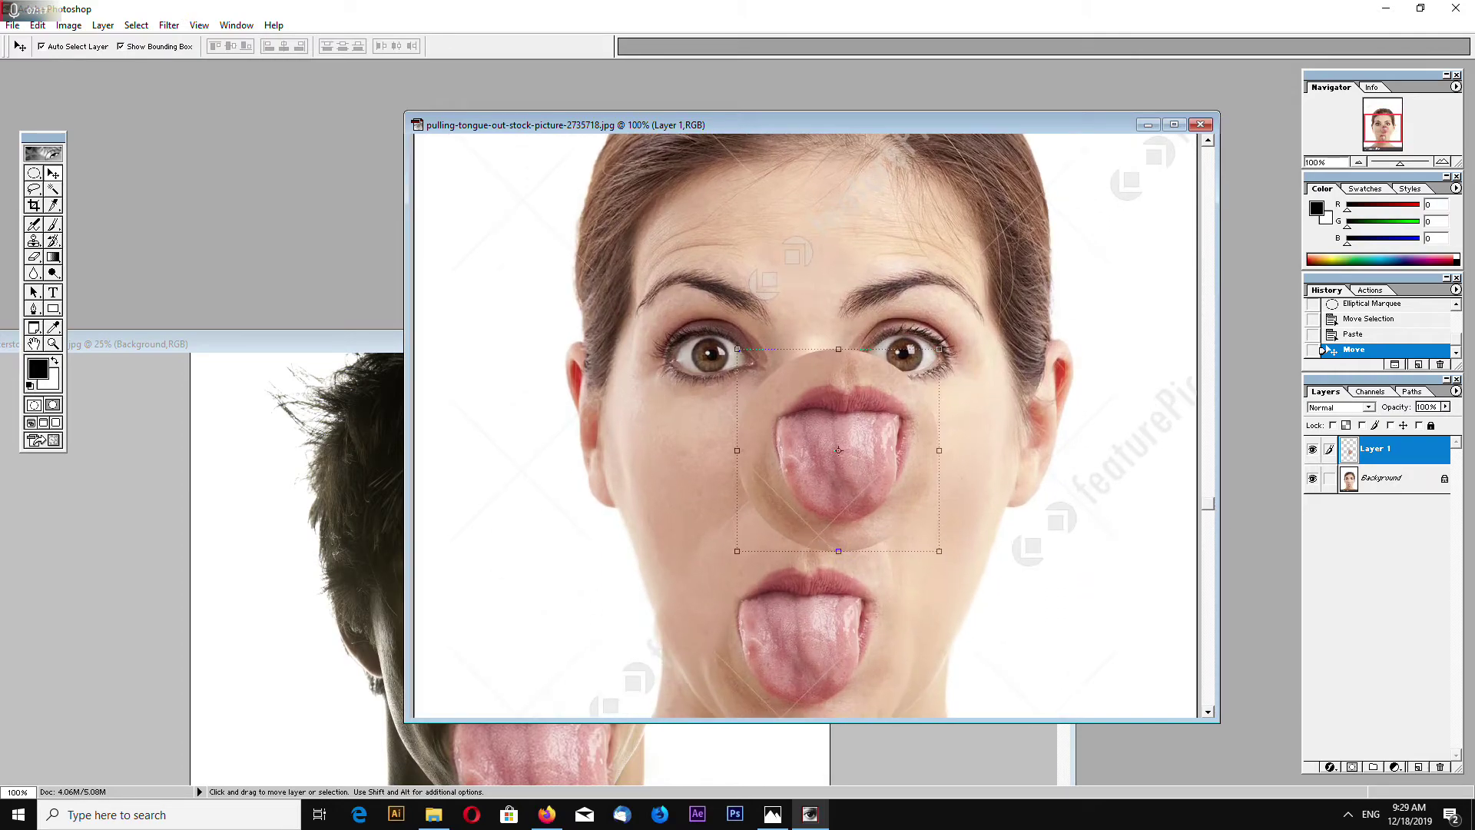
Step: Soften the skin edge around the copied mouth and tongue patch with the Eraser
{"action": "left_click", "coordinate": [34, 259]}
{"action": "right_click", "coordinate": [1015, 309]}
{"action": "left_click", "coordinate": [1079, 326]}
{"action": "mouse_move", "coordinate": [979, 305]}
{"action": "left_mouse_down"}
{"action": "mouse_move", "coordinate": [1078, 407]}
{"action": "mouse_move", "coordinate": [1091, 506]}
{"action": "mouse_move", "coordinate": [1026, 616]}
{"action": "mouse_move", "coordinate": [922, 663]}
{"action": "mouse_move", "coordinate": [798, 671]}
{"action": "mouse_move", "coordinate": [694, 591]}
{"action": "mouse_move", "coordinate": [643, 423]}
{"action": "mouse_move", "coordinate": [718, 318]}
{"action": "mouse_move", "coordinate": [917, 259]}
{"action": "mouse_move", "coordinate": [1086, 338]}
{"action": "left_mouse_up"}
Step: Fit the tongue patch over the woman's eye on the left side of the image with Free Transform and duplicate the patch
{"action": "left_click", "coordinate": [52, 172]}
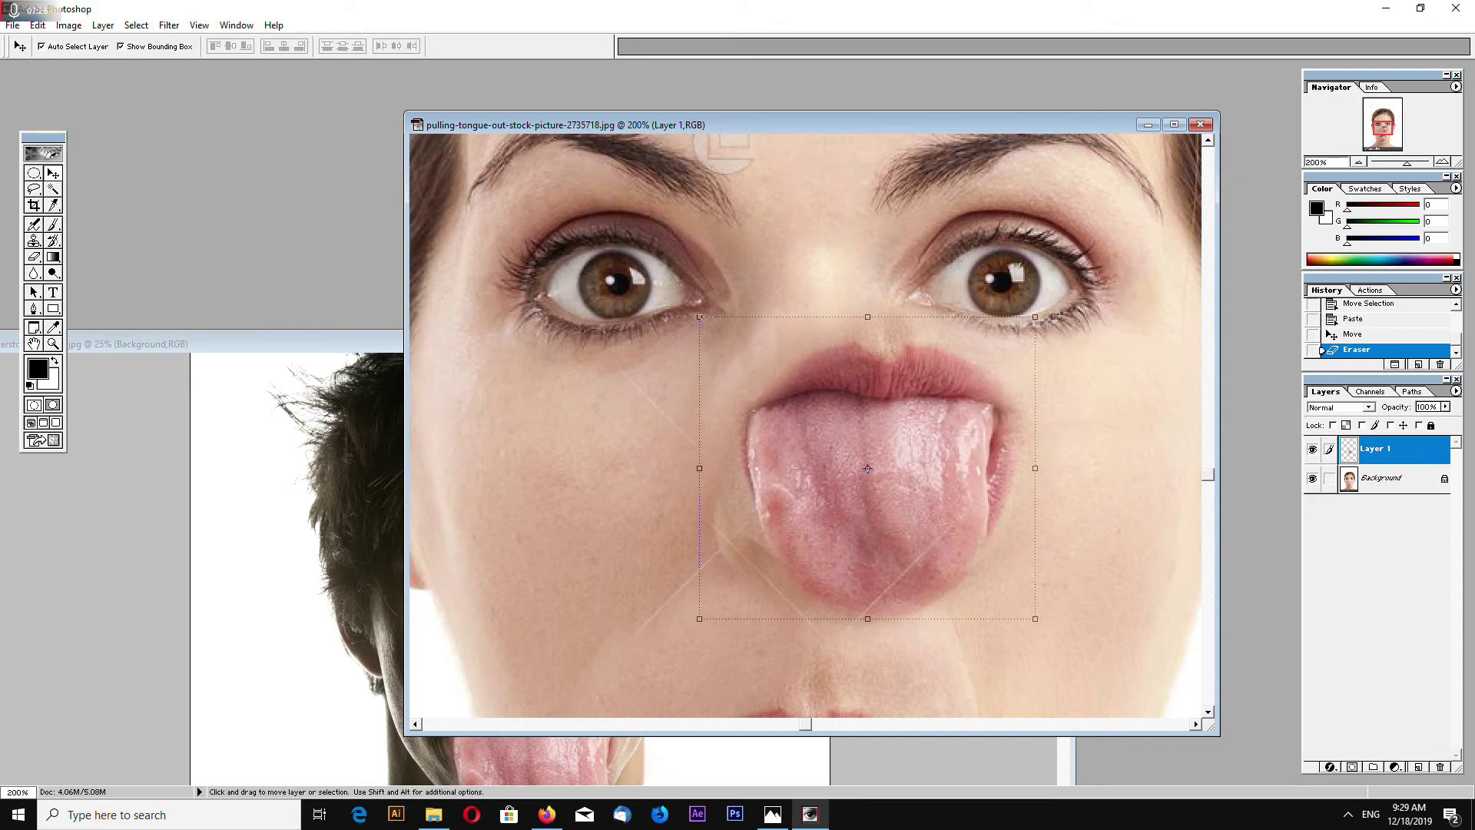
{"action": "left_click_drag", "start_coordinate": [895, 503], "coordinate": [716, 390]}
{"action": "key", "text": "ctrl+minus"}
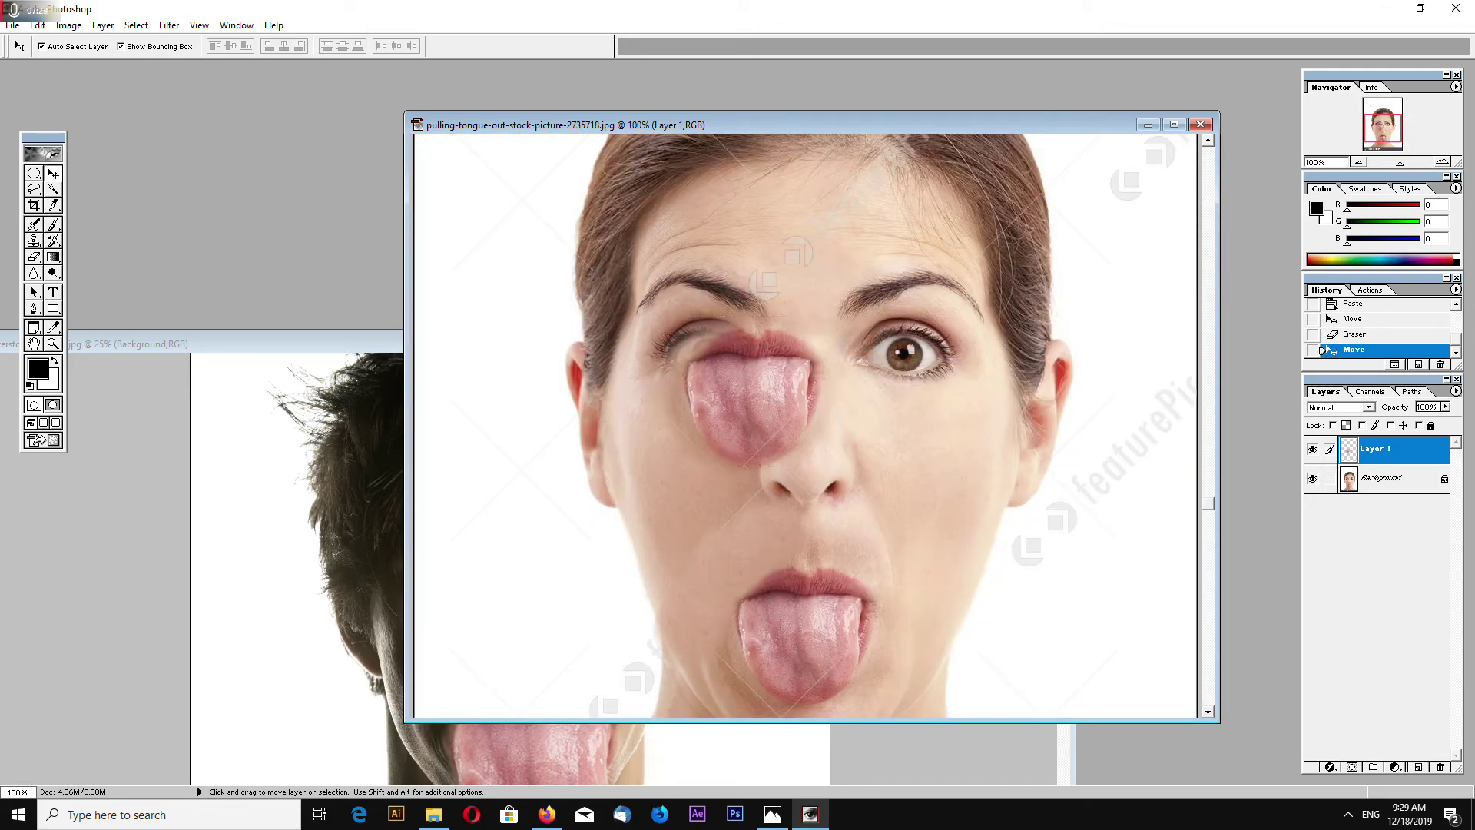
{"action": "key", "text": "ctrl+plus"}
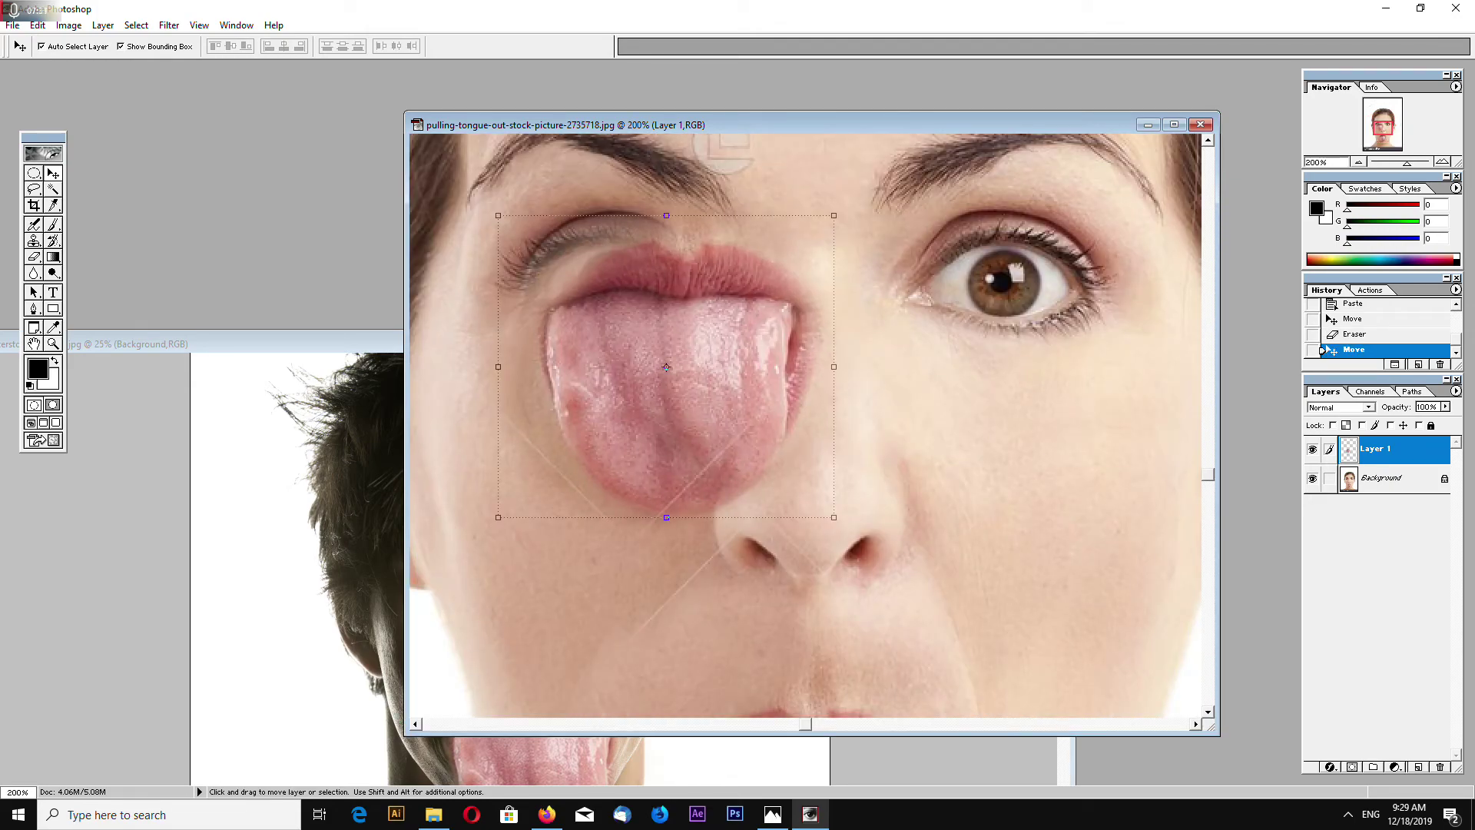
{"action": "left_click_drag", "start_coordinate": [676, 384], "coordinate": [624, 347]}
{"action": "left_click_drag", "start_coordinate": [781, 480], "coordinate": [741, 445]}
{"action": "key", "text": "Return"}
{"action": "left_click_drag", "start_coordinate": [638, 353], "coordinate": [697, 275]}
Step: Copy an elliptical area around the woman's uncovered eye from the Background to a new layer
{"action": "left_click", "coordinate": [992, 296]}
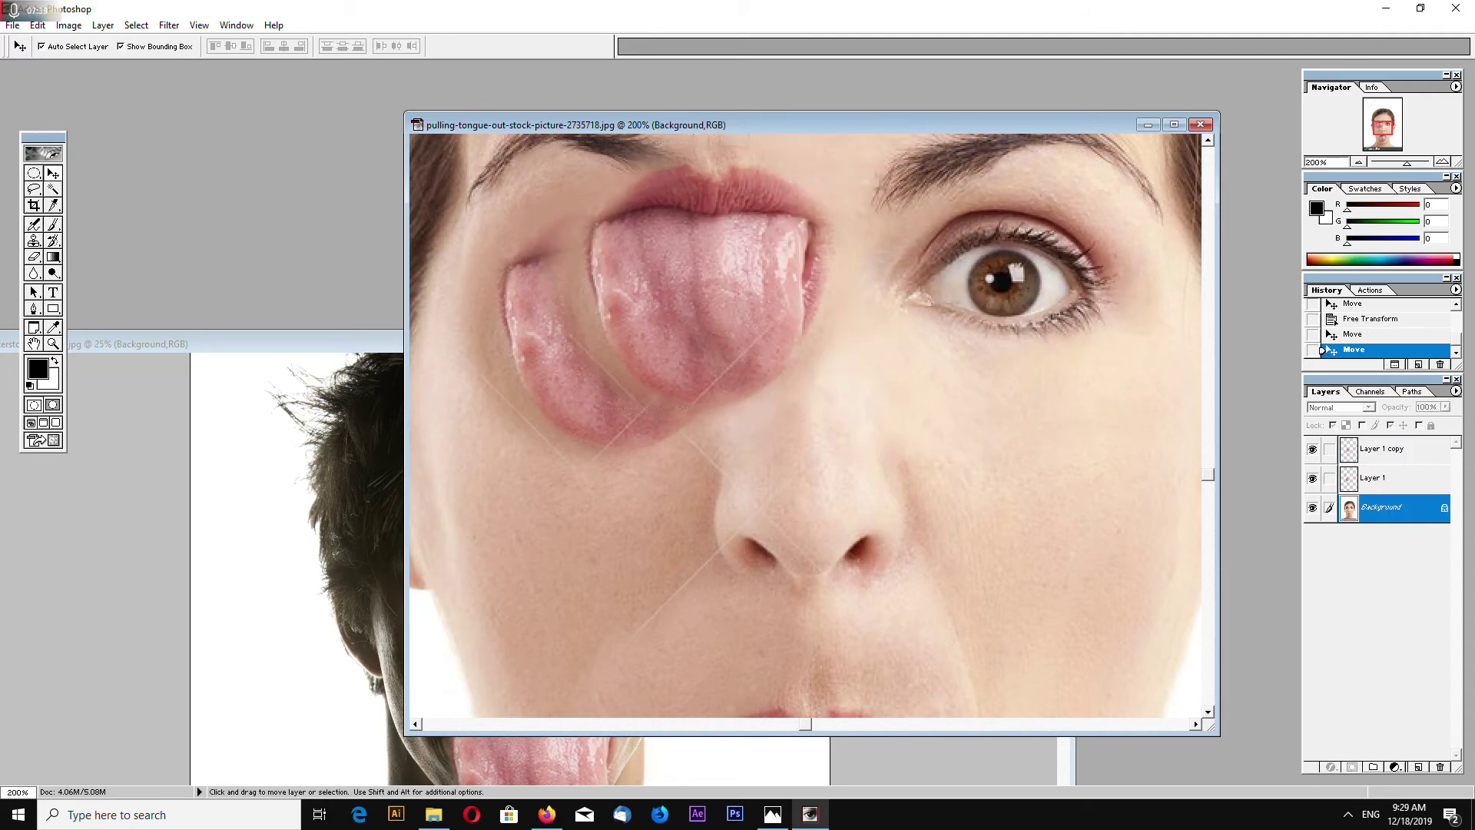
{"action": "key", "text": "m"}
{"action": "left_click_drag", "start_coordinate": [1105, 365], "coordinate": [1155, 402]}
{"action": "key", "text": "ctrl+c"}
{"action": "key", "text": "ctrl+v"}
{"action": "left_click", "coordinate": [54, 174]}
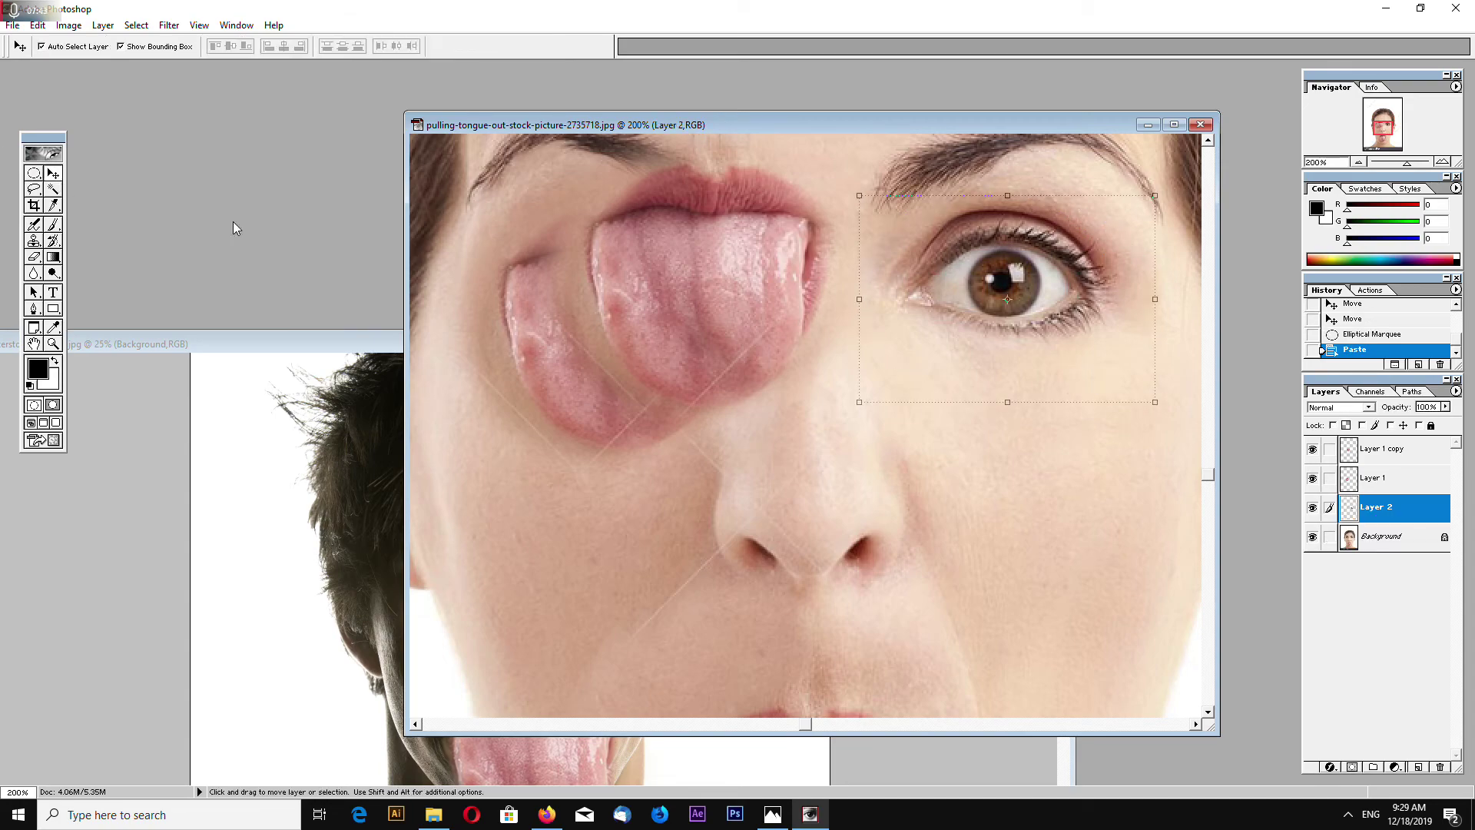
Step: Move the copied eye down beside the mouth and place the duplicate tongue patch over the woman's other eye
{"action": "left_click_drag", "start_coordinate": [1003, 289], "coordinate": [673, 641]}
{"action": "left_click_drag", "start_coordinate": [701, 300], "coordinate": [998, 335]}
{"action": "left_click", "coordinate": [1030, 507]}
{"action": "left_click_drag", "start_coordinate": [1407, 163], "coordinate": [1401, 163]}
{"action": "left_click_drag", "start_coordinate": [1209, 397], "coordinate": [1209, 621]}
{"action": "left_click", "coordinate": [1188, 724]}
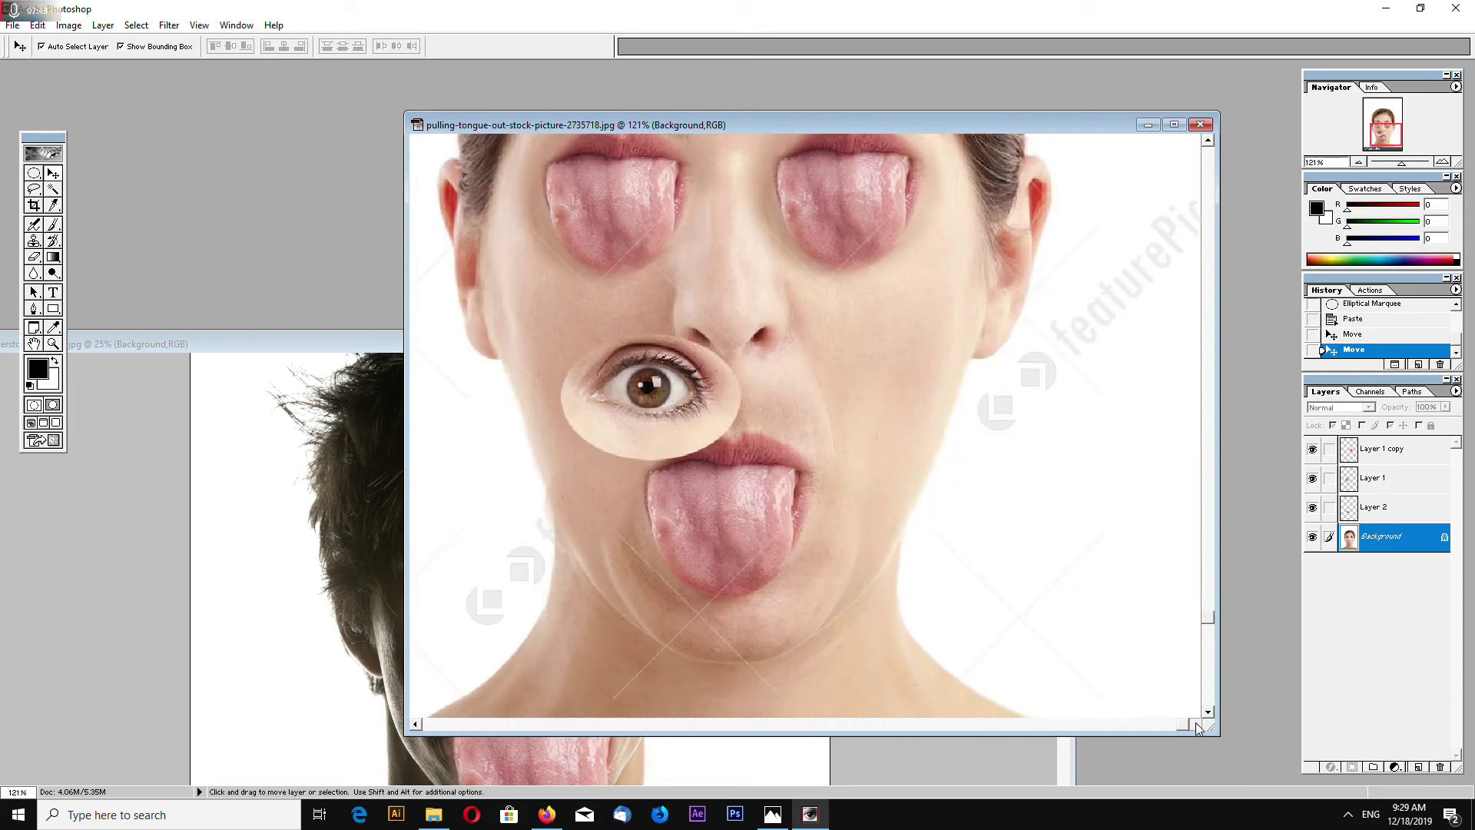
Step: Position the copied eye over the woman's mouth and enlarge it with Free Transform
{"action": "key", "text": "ctrl+plus"}
{"action": "left_click_drag", "start_coordinate": [547, 365], "coordinate": [642, 521]}
{"action": "left_click_drag", "start_coordinate": [793, 432], "coordinate": [891, 362]}
{"action": "key", "text": "Return"}
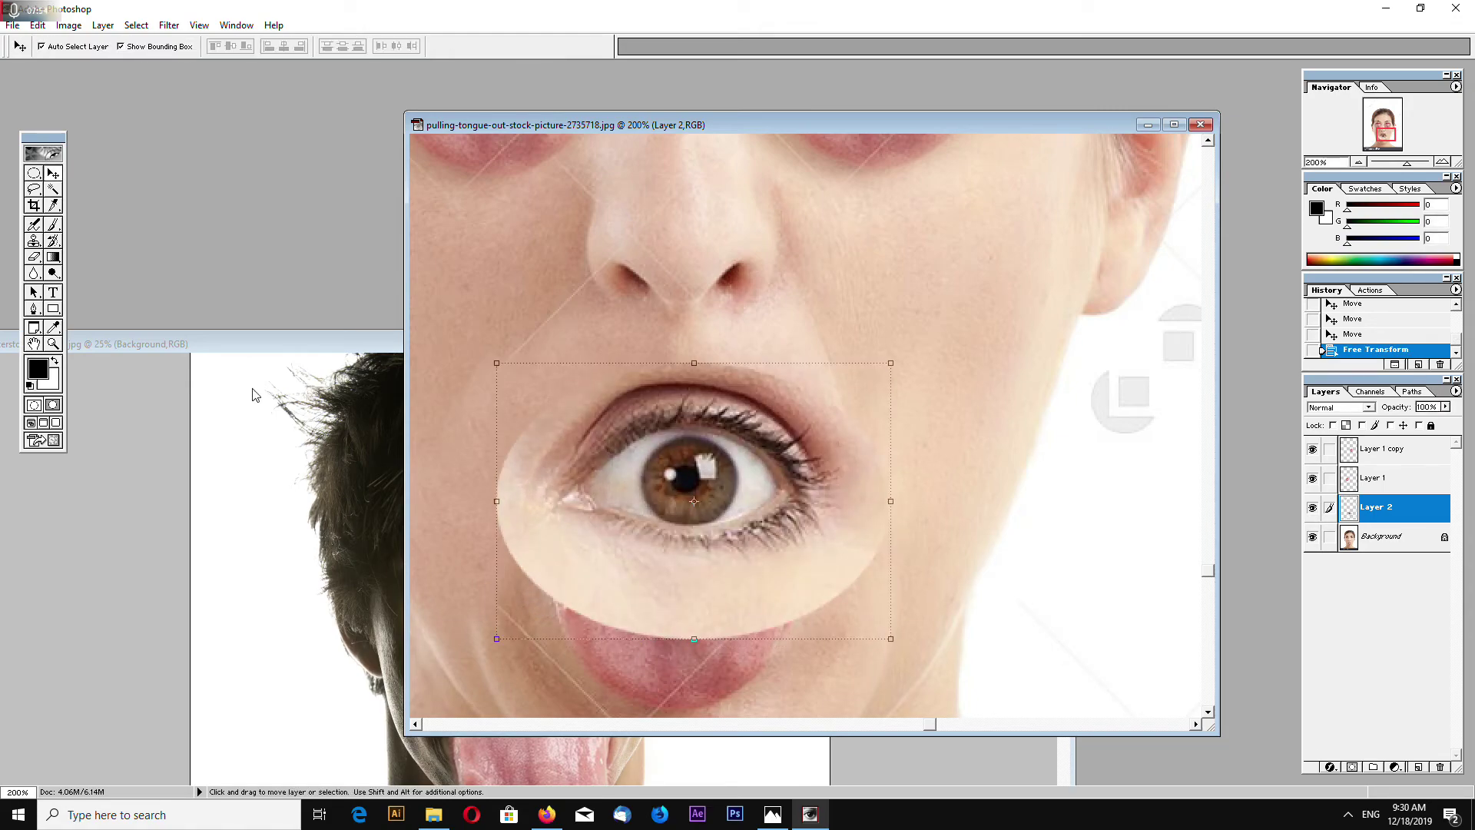
Step: Soften the copied eye's surrounding skin edge with the Eraser and move the eye down onto the tongue
{"action": "left_click", "coordinate": [33, 261]}
{"action": "mouse_move", "coordinate": [789, 353]}
{"action": "left_mouse_down"}
{"action": "mouse_move", "coordinate": [864, 386]}
{"action": "mouse_move", "coordinate": [910, 498]}
{"action": "mouse_move", "coordinate": [825, 612]}
{"action": "mouse_move", "coordinate": [640, 628]}
{"action": "mouse_move", "coordinate": [521, 579]}
{"action": "mouse_move", "coordinate": [492, 462]}
{"action": "mouse_move", "coordinate": [600, 364]}
{"action": "mouse_move", "coordinate": [761, 327]}
{"action": "mouse_move", "coordinate": [888, 411]}
{"action": "left_mouse_up"}
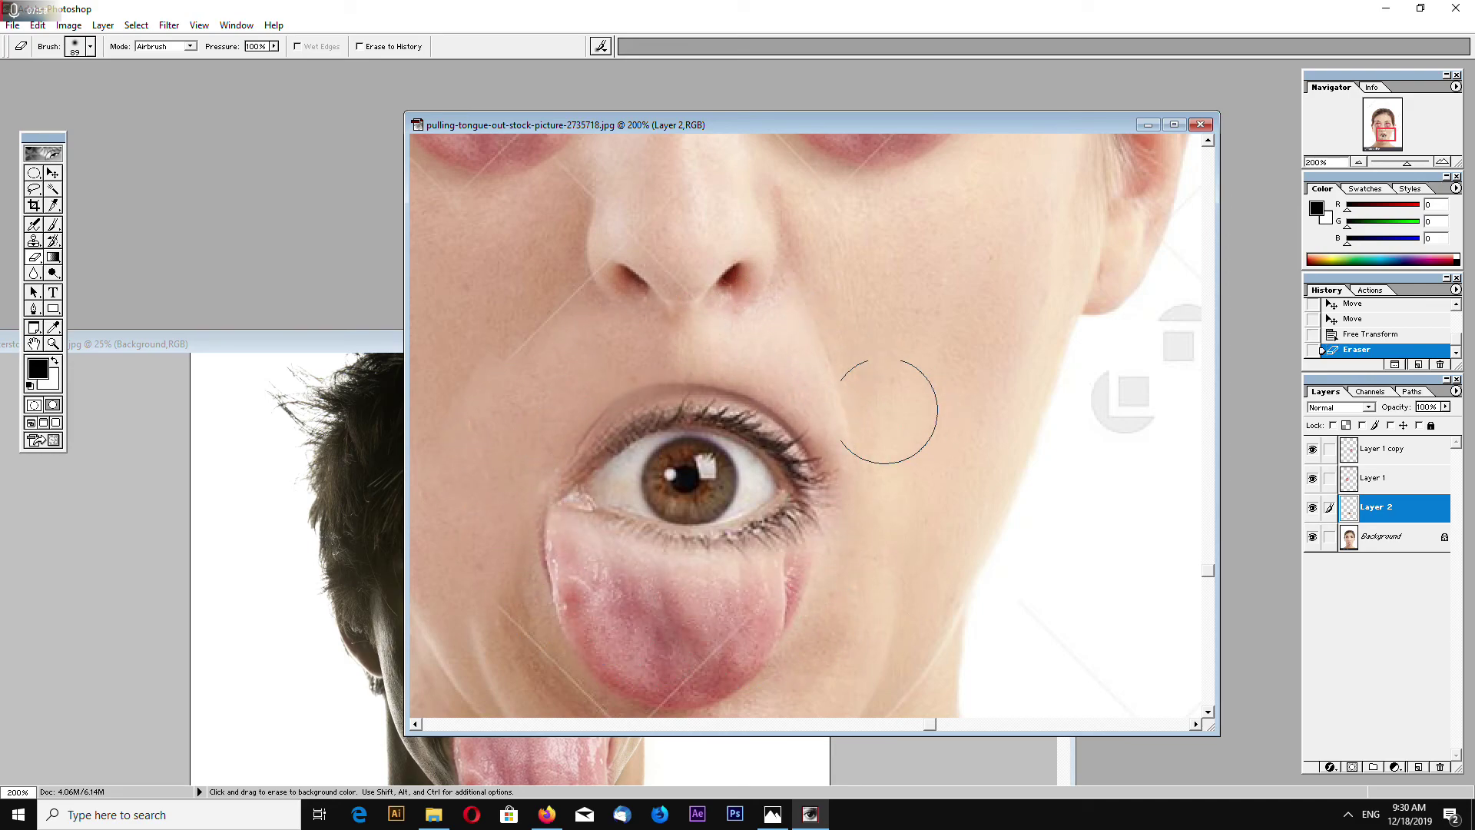
{"action": "left_click", "coordinate": [53, 175]}
{"action": "left_click_drag", "start_coordinate": [688, 492], "coordinate": [674, 541]}
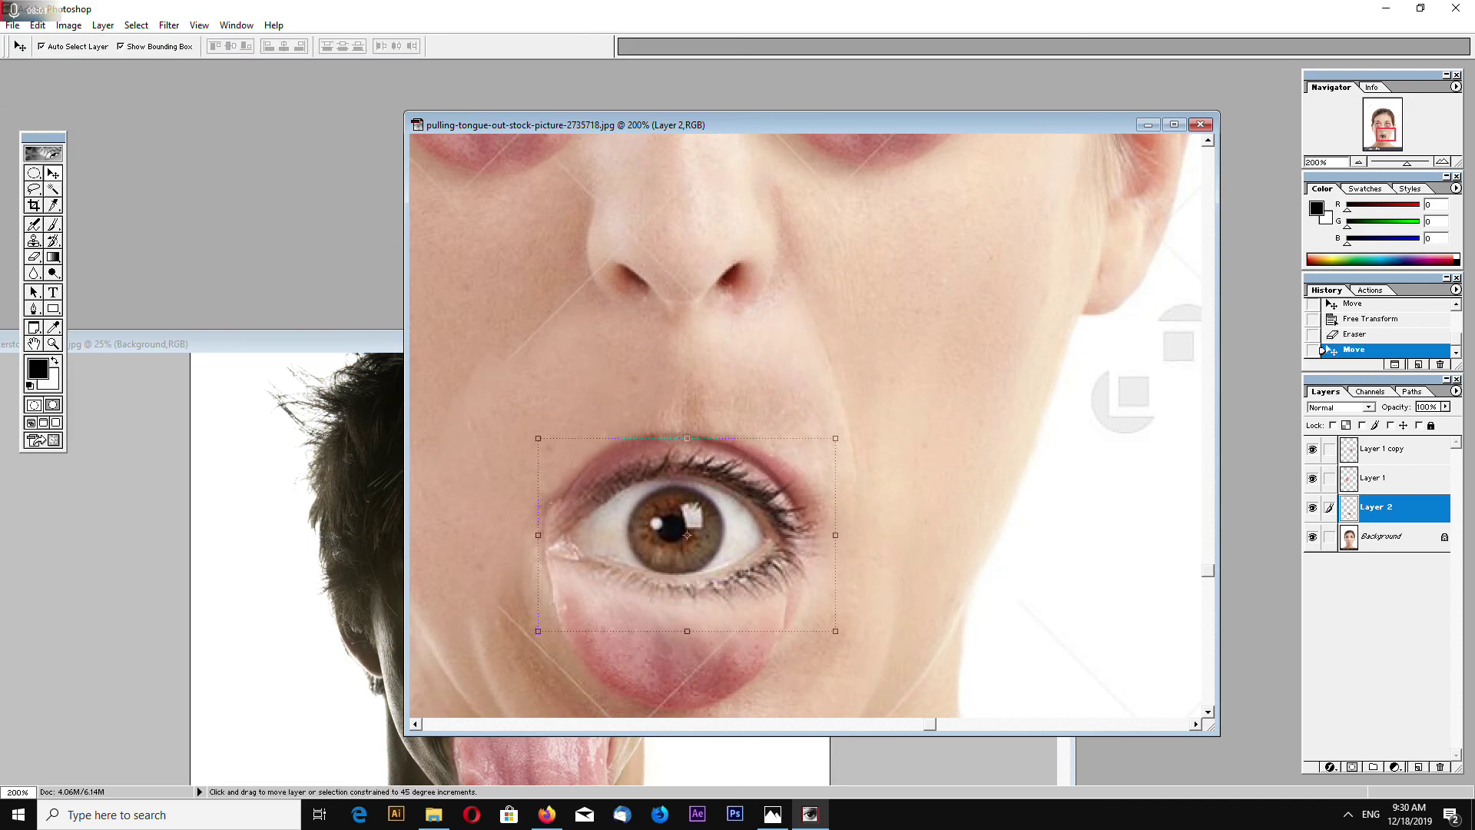
Step: Resize and reposition the copied eye with repeated Free Transforms to fit it inside the woman's mouth
{"action": "left_click_drag", "start_coordinate": [835, 632], "coordinate": [1169, 484]}
{"action": "key", "text": "Return"}
{"action": "key", "text": "ctrl+minus"}
{"action": "key", "text": "ctrl+minus"}
{"action": "left_click_drag", "start_coordinate": [863, 571], "coordinate": [818, 542]}
{"action": "key", "text": "ctrl+t"}
{"action": "left_click_drag", "start_coordinate": [924, 610], "coordinate": [889, 587]}
{"action": "left_click_drag", "start_coordinate": [713, 472], "coordinate": [728, 482]}
{"action": "left_click_drag", "start_coordinate": [807, 534], "coordinate": [814, 544]}
{"action": "key", "text": "Return"}
{"action": "key", "text": "ctrl+plus"}
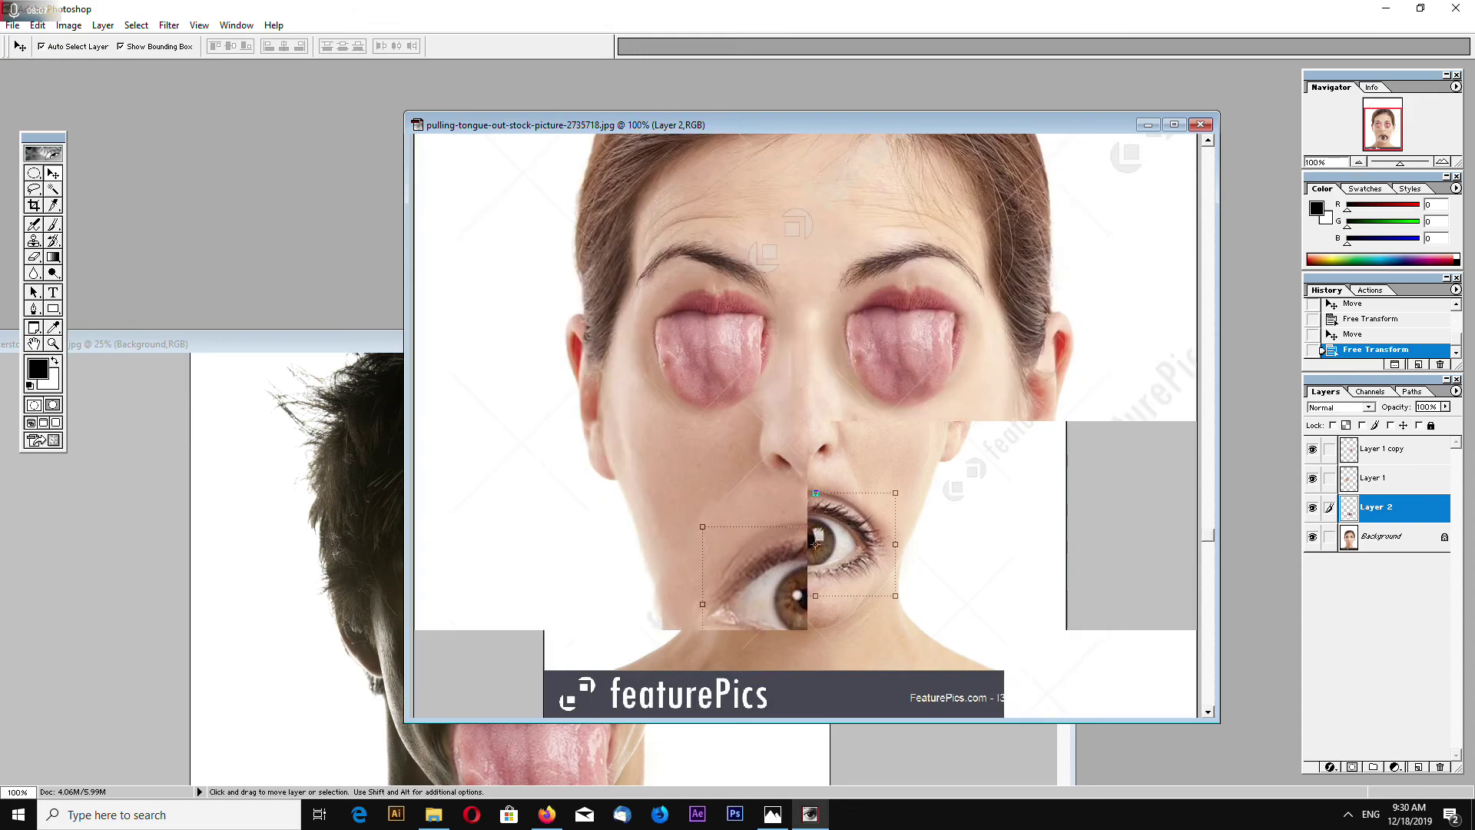
Step: Erase the lashes and skin around the copied eye to blend the eyeball between the woman's lips
{"action": "scroll", "coordinate": [814, 544], "scroll_direction": "up", "scroll_amount": 1}
{"action": "left_click_drag", "start_coordinate": [1209, 464], "coordinate": [1219, 615]}
{"action": "left_click", "coordinate": [31, 258]}
{"action": "mouse_move", "coordinate": [828, 601]}
{"action": "left_mouse_down"}
{"action": "mouse_move", "coordinate": [713, 556]}
{"action": "mouse_move", "coordinate": [712, 521]}
{"action": "left_mouse_up"}
{"action": "mouse_move", "coordinate": [989, 561]}
{"action": "left_mouse_down"}
{"action": "mouse_move", "coordinate": [969, 477]}
{"action": "mouse_move", "coordinate": [889, 426]}
{"action": "mouse_move", "coordinate": [771, 436]}
{"action": "mouse_move", "coordinate": [711, 467]}
{"action": "left_mouse_up"}
{"action": "mouse_move", "coordinate": [857, 607]}
{"action": "left_mouse_down"}
{"action": "mouse_move", "coordinate": [992, 553]}
{"action": "mouse_move", "coordinate": [922, 599]}
{"action": "mouse_move", "coordinate": [974, 512]}
{"action": "mouse_move", "coordinate": [926, 456]}
{"action": "mouse_move", "coordinate": [863, 428]}
{"action": "mouse_move", "coordinate": [968, 504]}
{"action": "mouse_move", "coordinate": [864, 434]}
{"action": "left_mouse_up"}
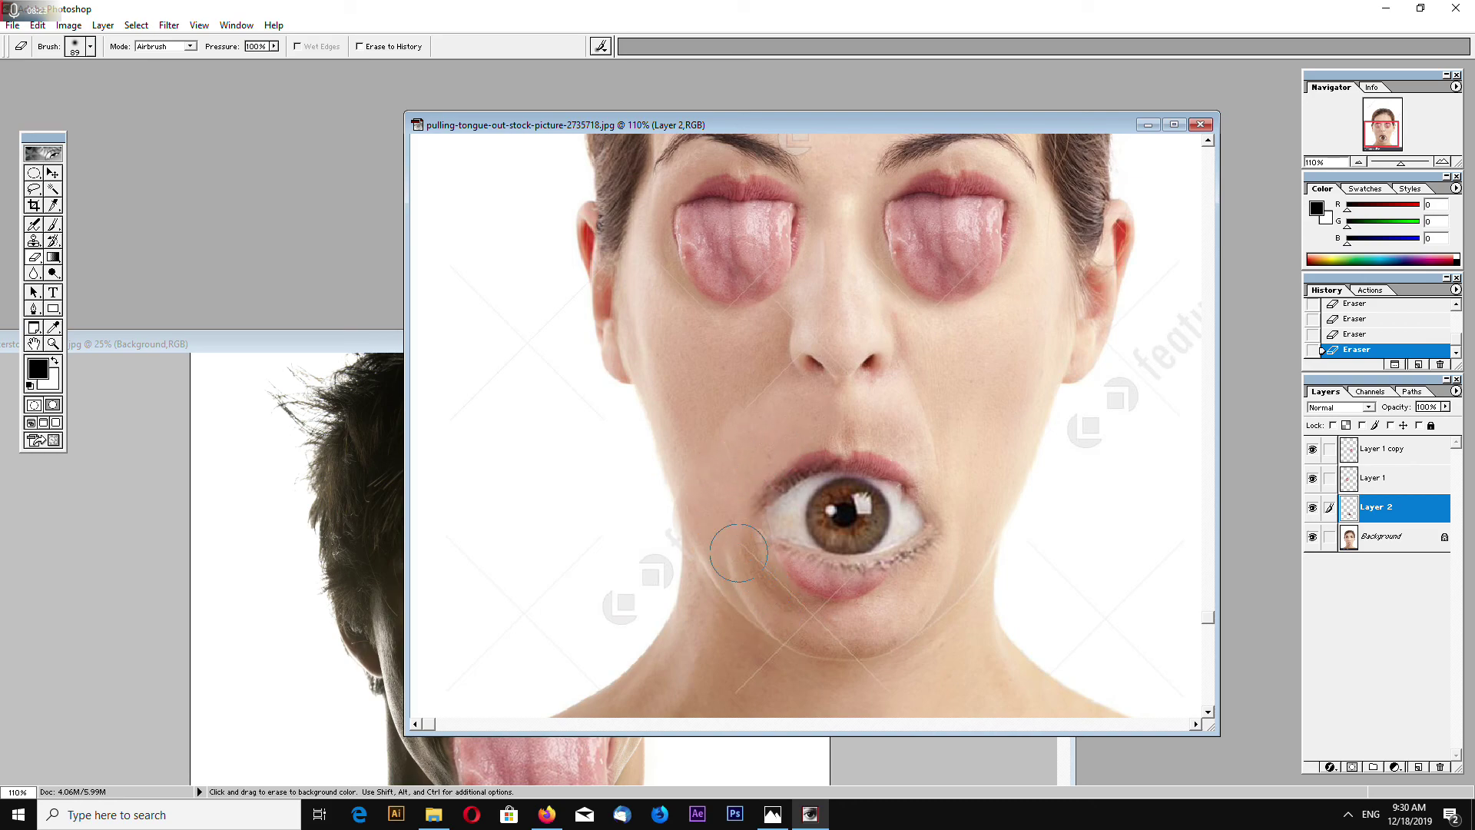
{"action": "mouse_move", "coordinate": [747, 578]}
{"action": "left_mouse_down"}
{"action": "mouse_move", "coordinate": [945, 581]}
{"action": "mouse_move", "coordinate": [896, 591]}
{"action": "mouse_move", "coordinate": [946, 508]}
{"action": "mouse_move", "coordinate": [978, 632]}
{"action": "left_mouse_up"}
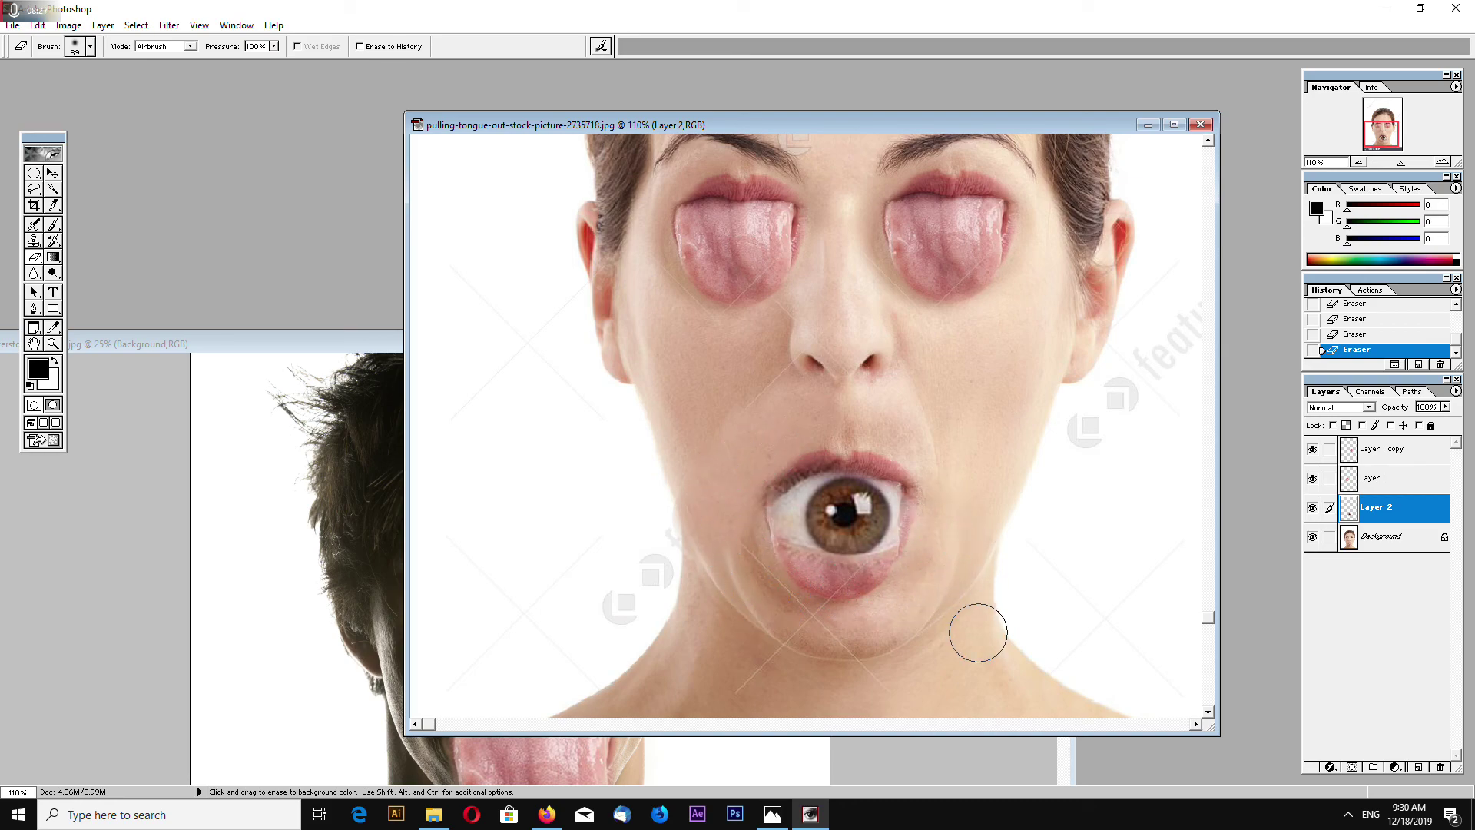
Step: Examine the woman's composite face with tongues for eyes and an eye in the mouth, both as a whole and close up
{"action": "key", "text": "ctrl+minus"}
{"action": "key", "text": "ctrl+minus"}
{"action": "key", "text": "ctrl+minus"}
{"action": "key", "text": "ctrl+minus"}
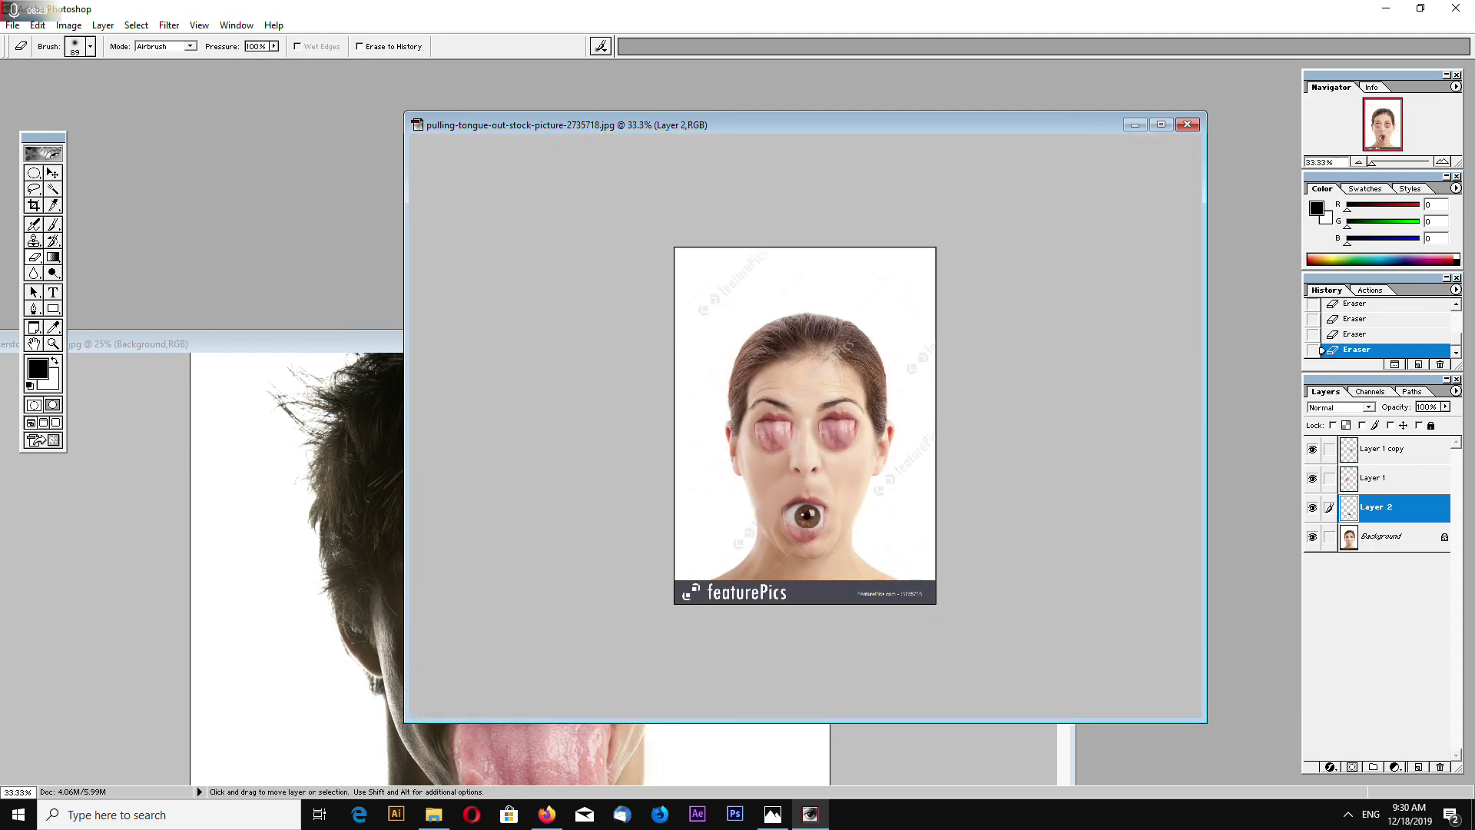
{"action": "key", "text": "ctrl+plus"}
{"action": "key", "text": "ctrl+plus"}
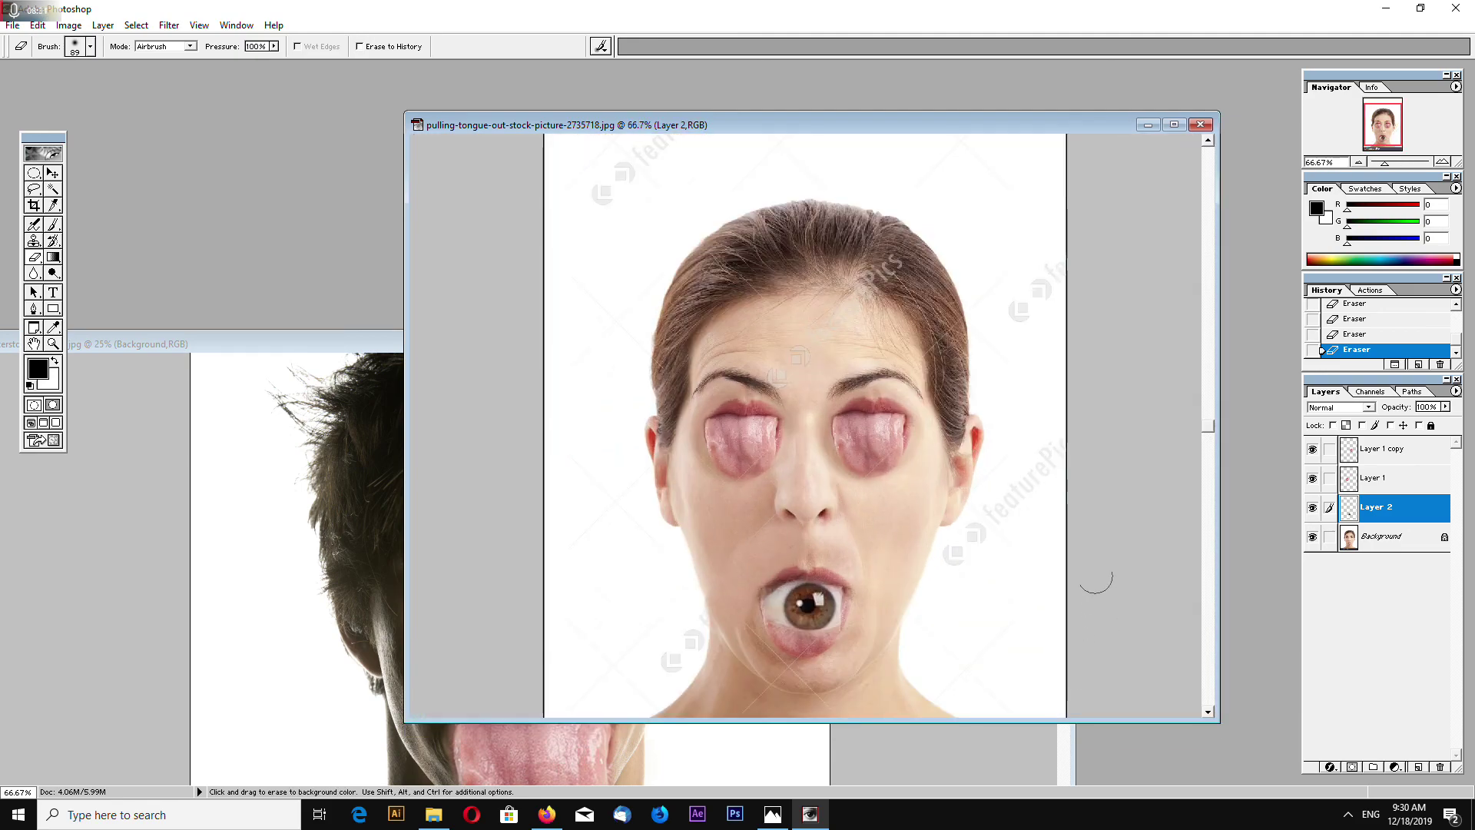
{"action": "scroll", "coordinate": [1090, 492], "scroll_direction": "up", "scroll_amount": 2}
{"action": "left_click_drag", "start_coordinate": [1210, 280], "coordinate": [1206, 614]}
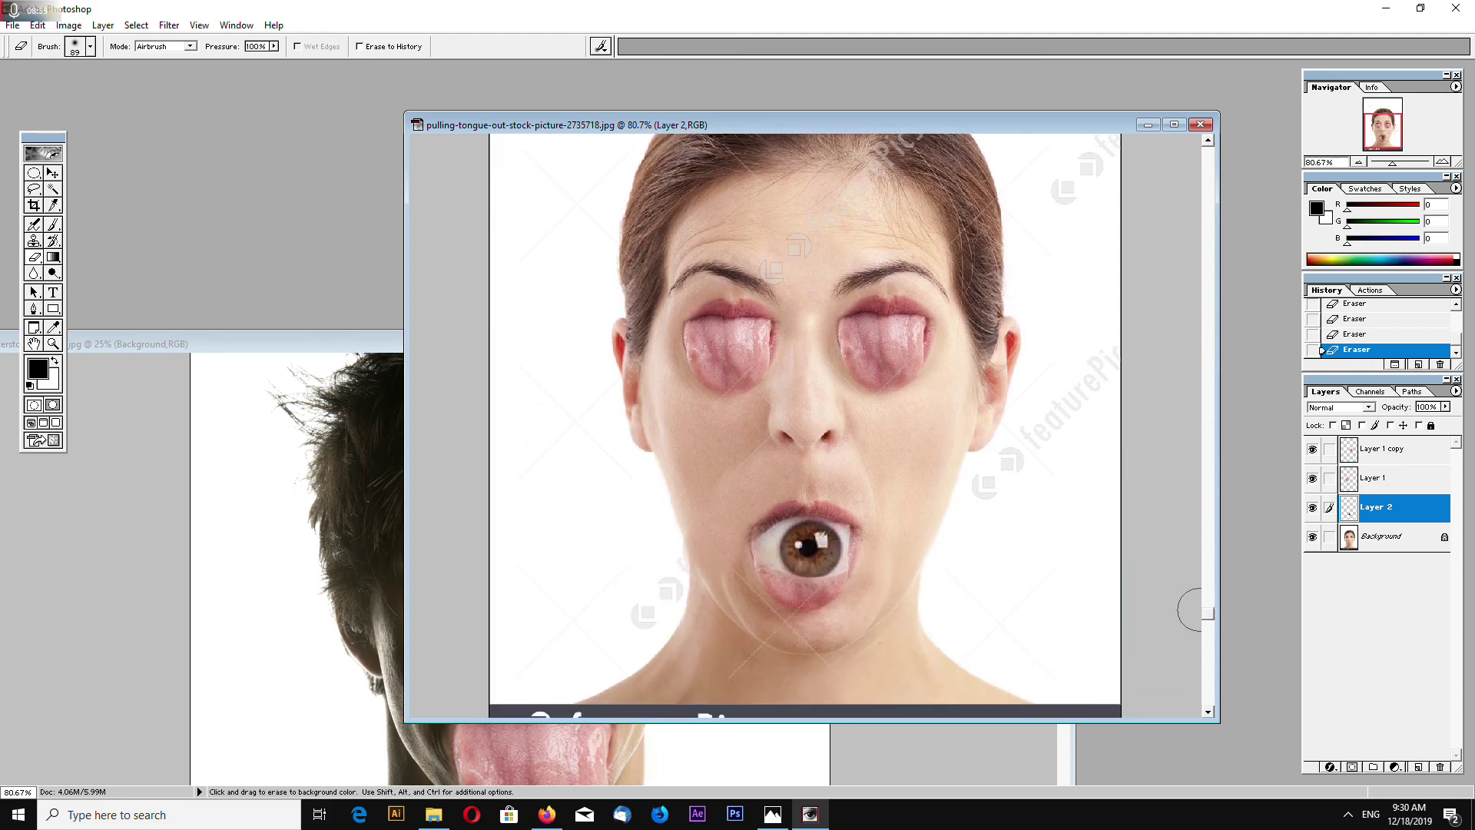